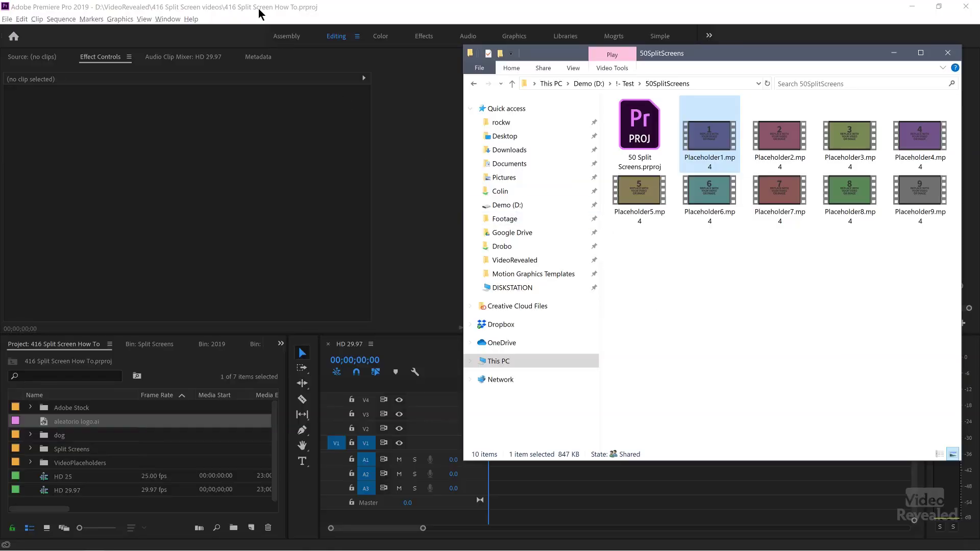
Step: Switch to Premiere Pro and look through the sequences inside the project's Split Screens bin
click(255, 11)
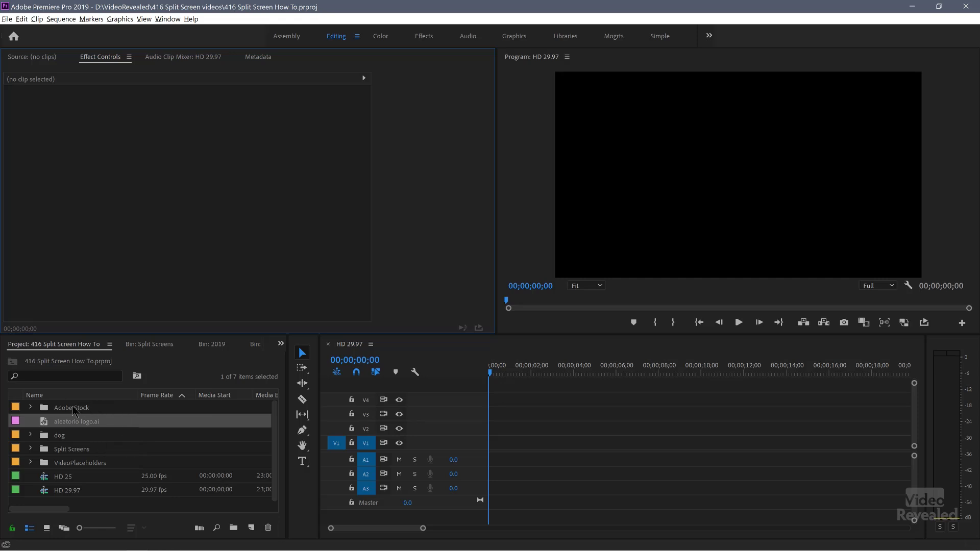
click(44, 452)
click(31, 449)
scroll(39, 466, down, 2)
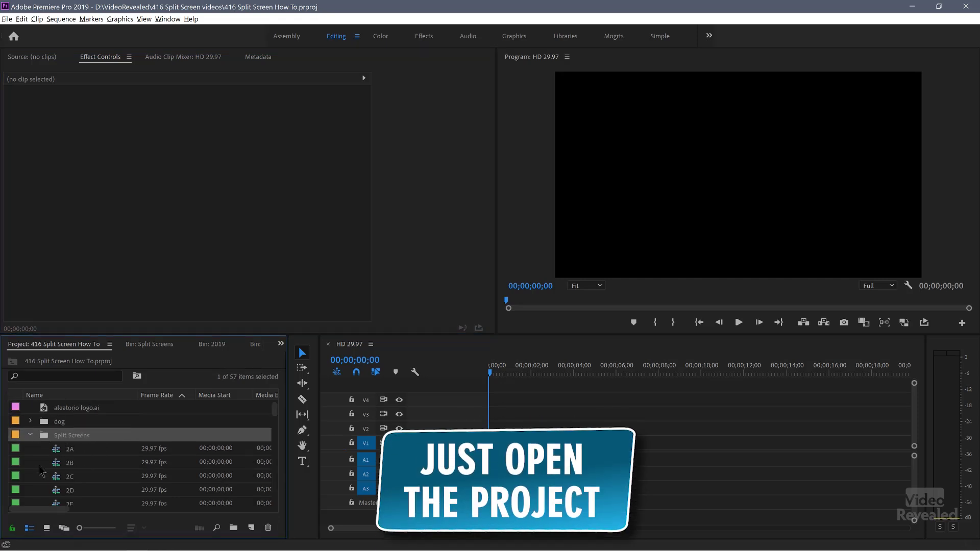
scroll(39, 469, down, 2)
scroll(39, 465, up, 5)
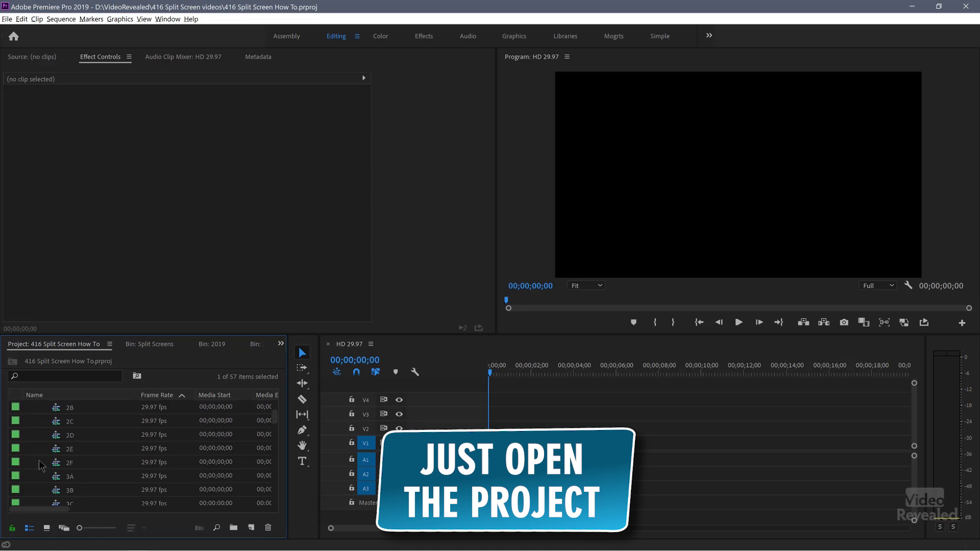
click(31, 450)
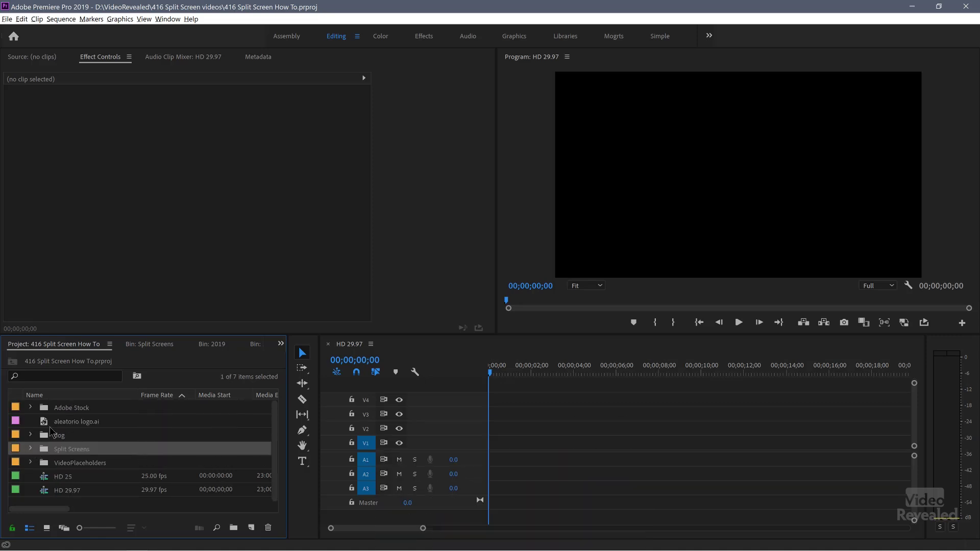
Step: Examine the split-screen layout thumbnails in the Split Screens bin at full-window size, and check the project's top-level items
click(160, 349)
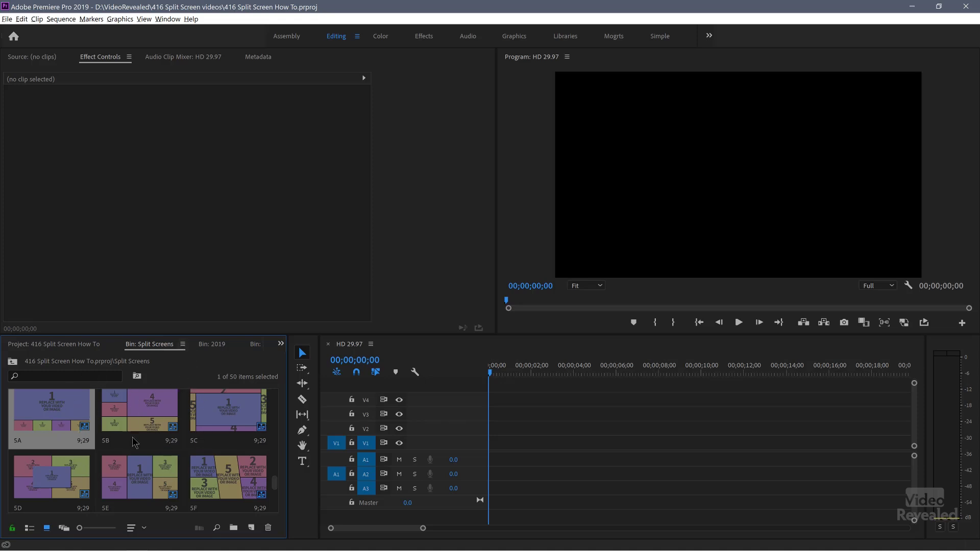
key(grave)
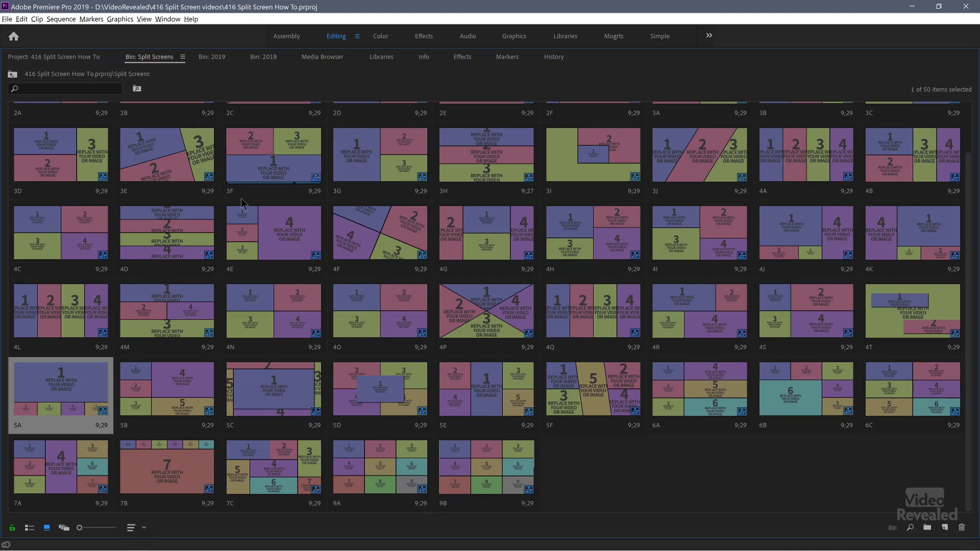
scroll(49, 225, up, 1)
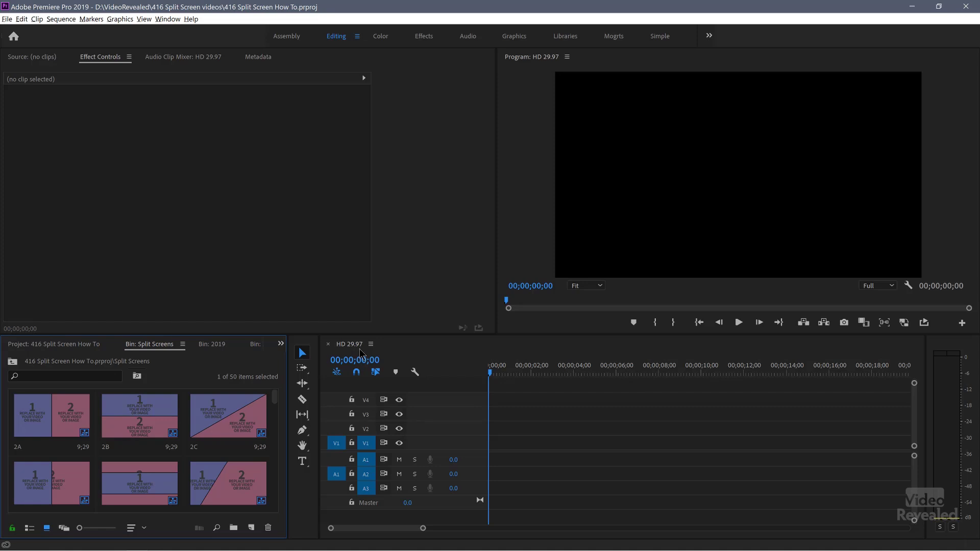
click(352, 348)
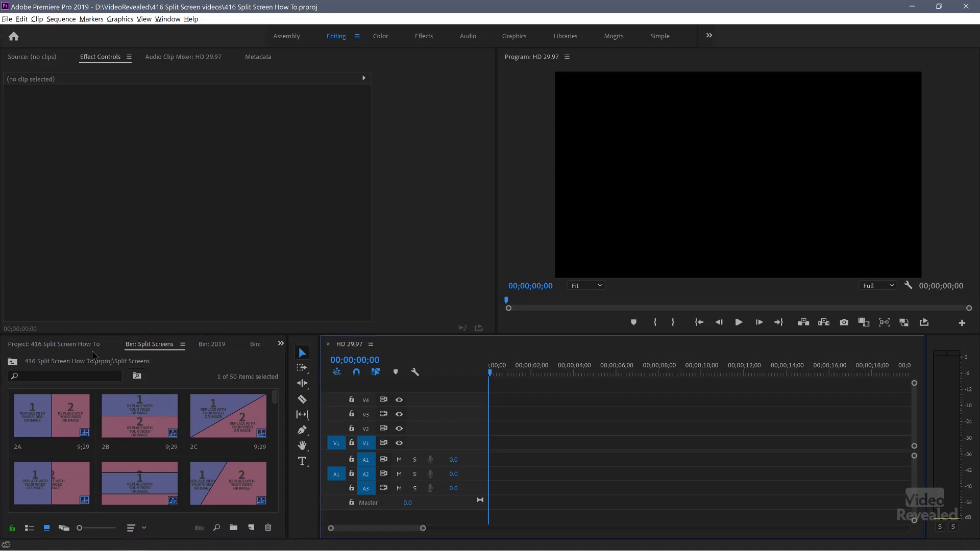
click(57, 345)
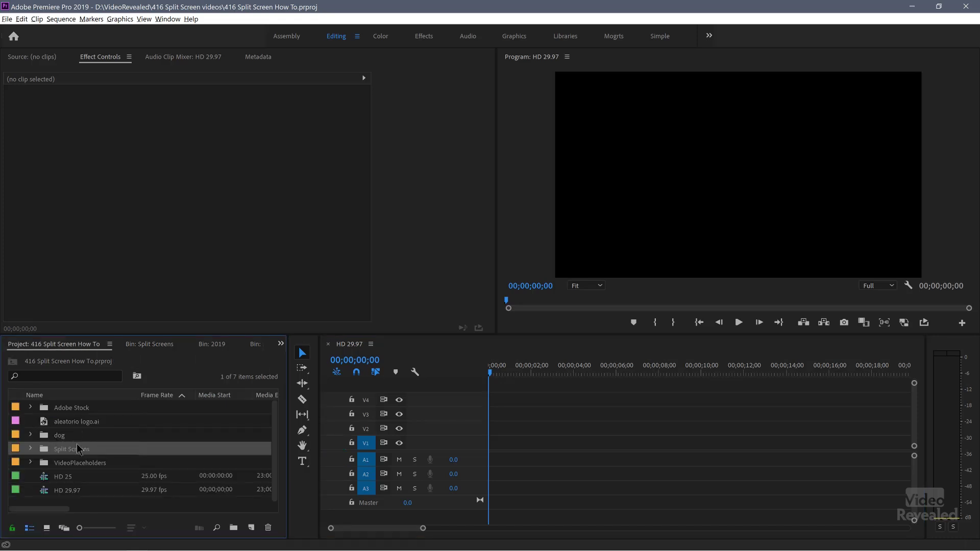
click(161, 348)
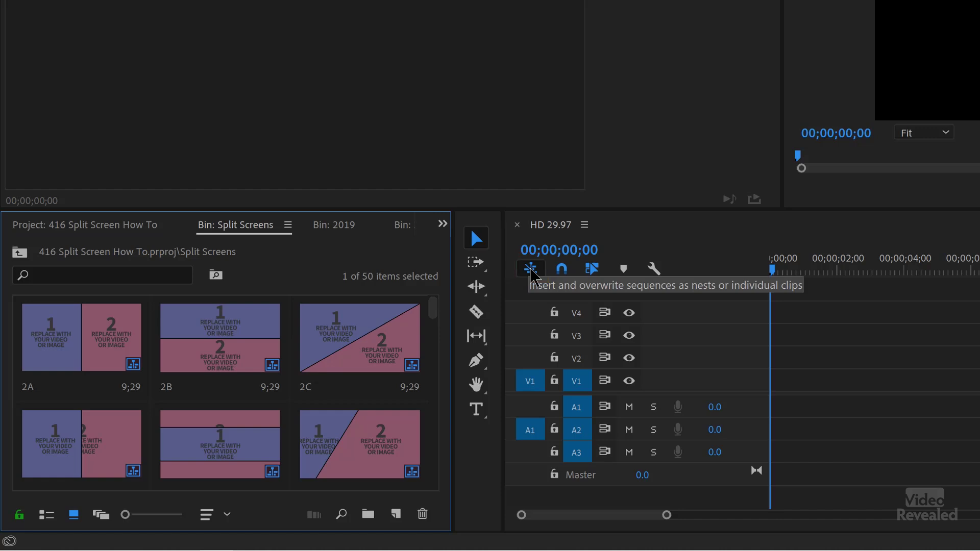
Step: Try the 4E split-screen sequence as a nested clip at the start of the HD 29.97 timeline, previewing and deleting it
scroll(371, 372, down, 5)
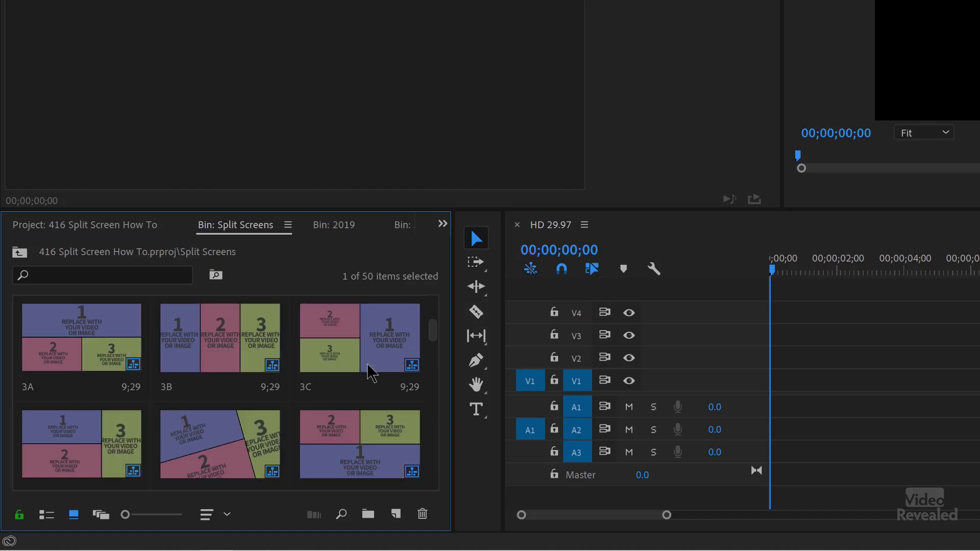
scroll(371, 371, down, 2)
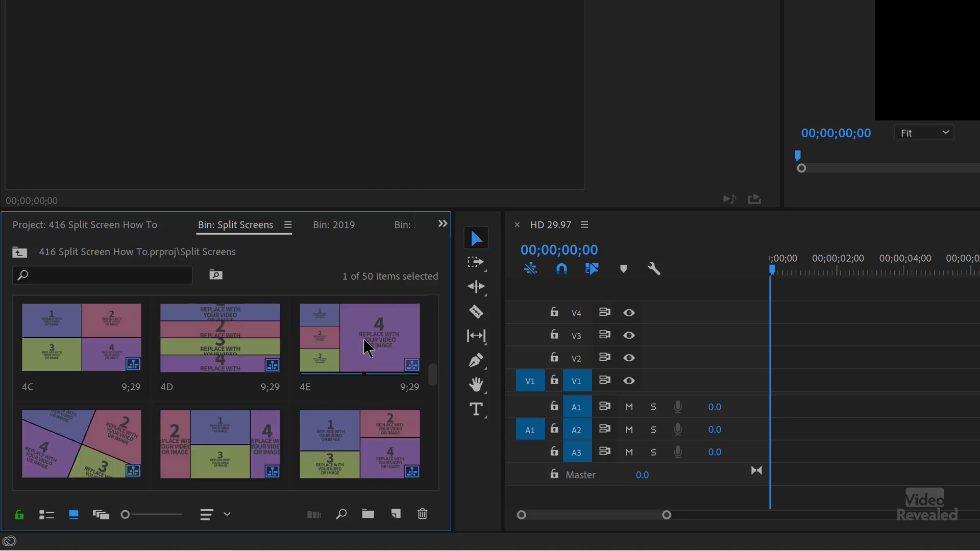
click(363, 343)
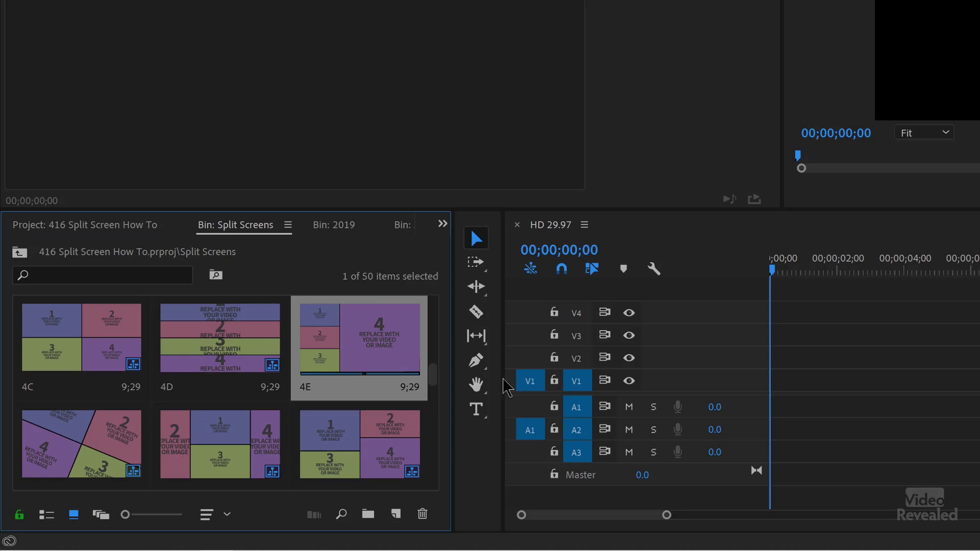
click(530, 270)
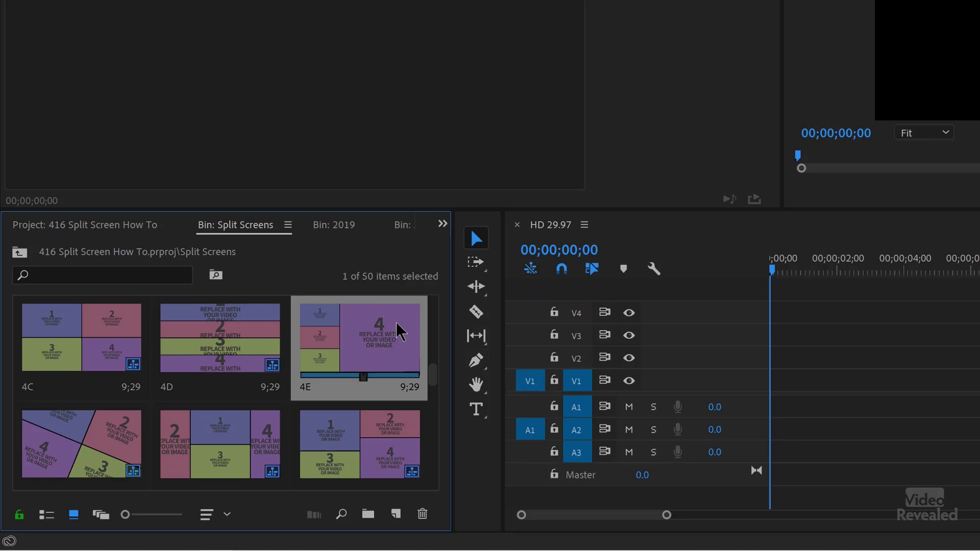
drag(389, 347, 779, 418)
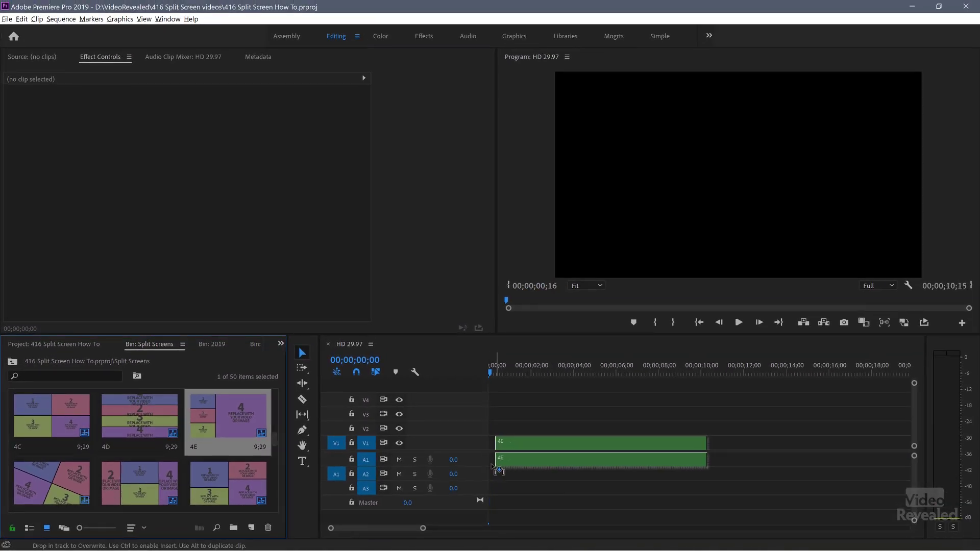
drag(494, 467, 489, 468)
drag(513, 374, 485, 382)
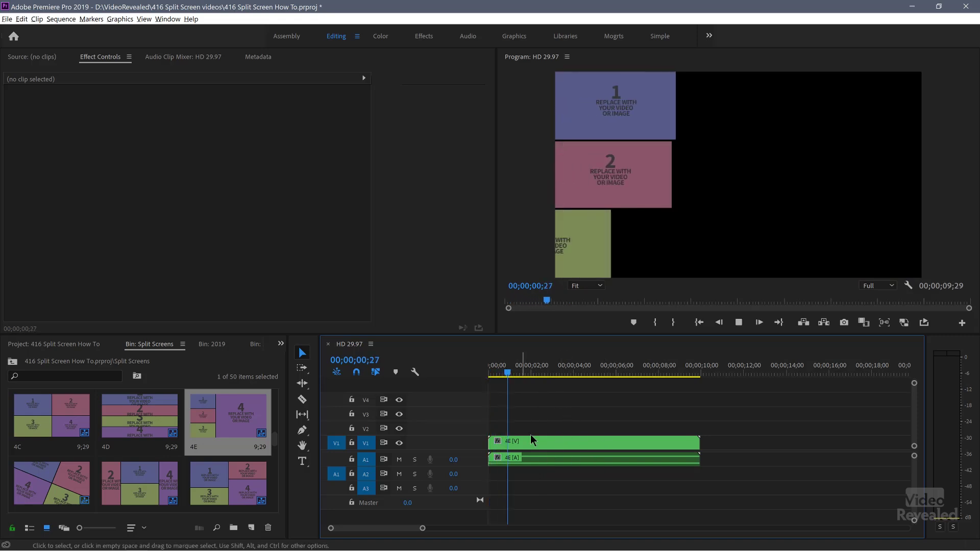
key(space)
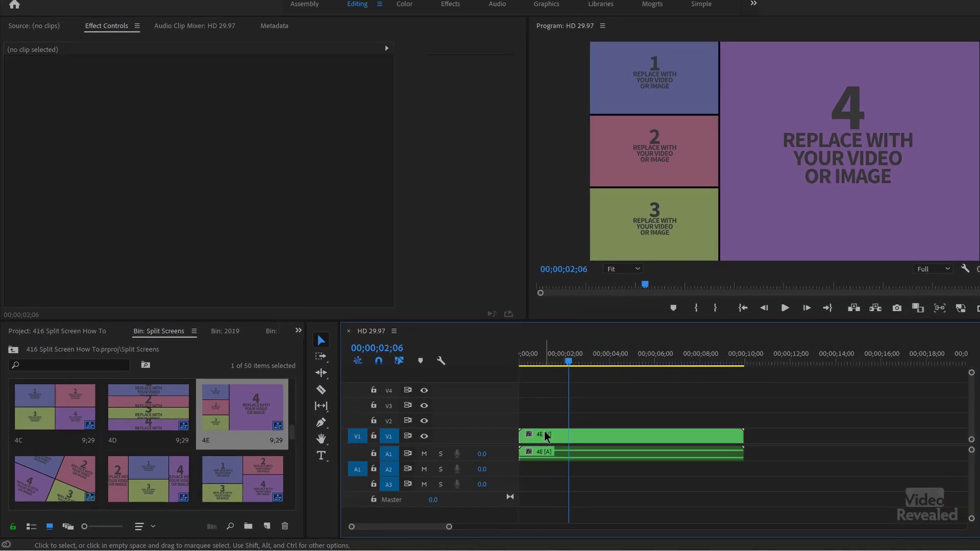
key(Delete)
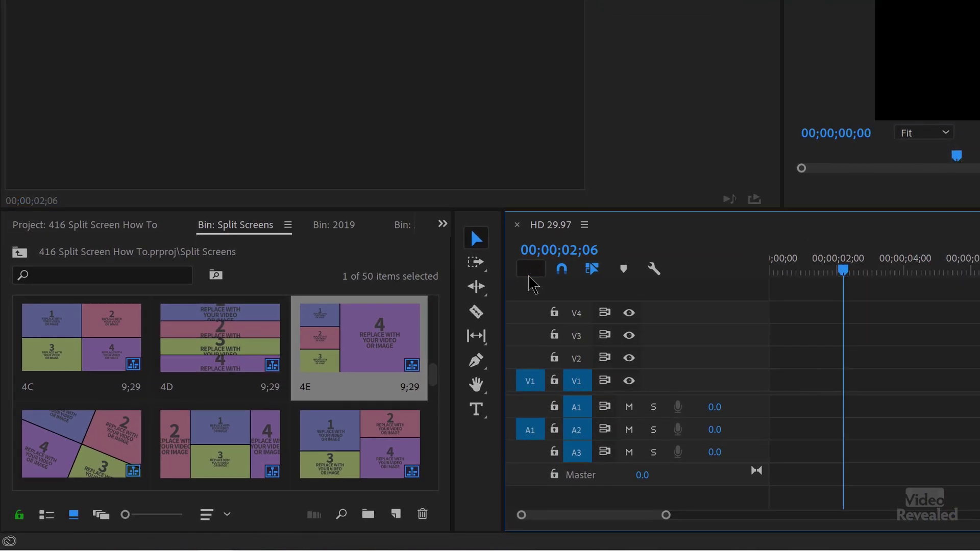
Step: Turn off inserting sequences as nests, place 4E at the start of the timeline as individual clips, and preview it
click(529, 270)
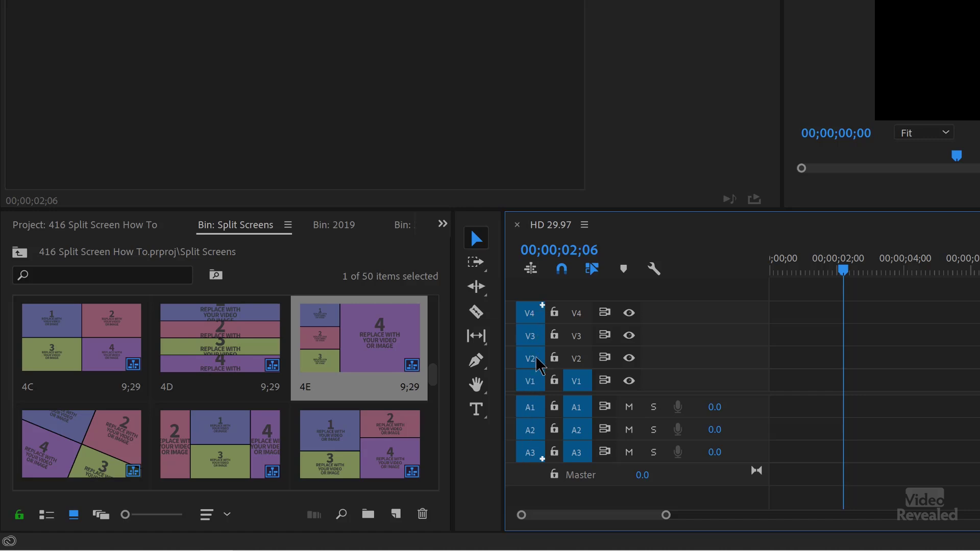
drag(376, 354, 789, 381)
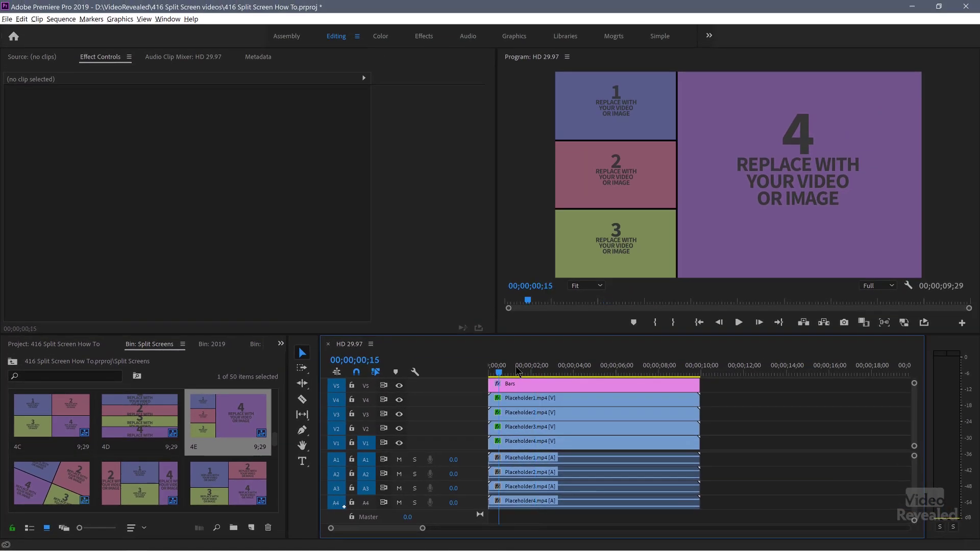
click(486, 368)
key(space)
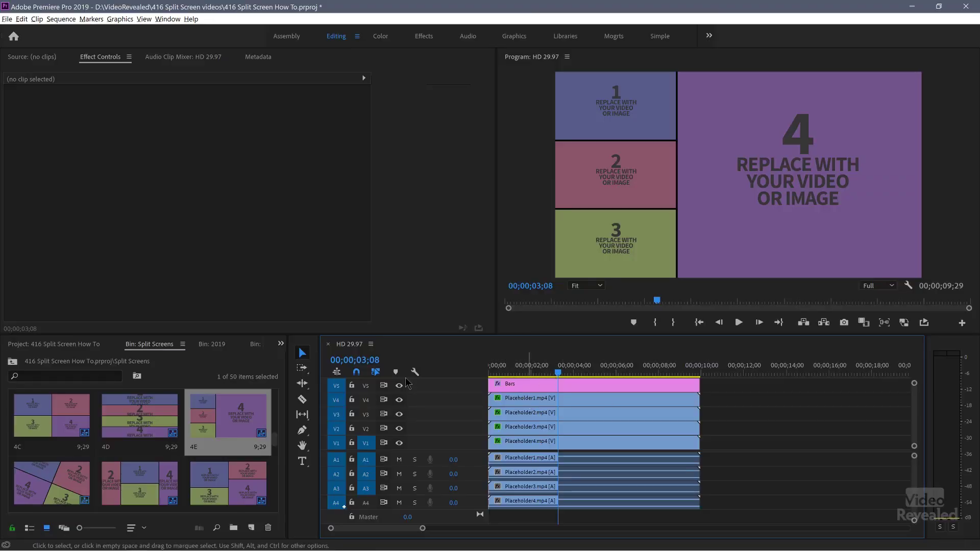
Step: Replace the Placeholder4 clip on V1 with the palm-lined road clip AdobeStock_207450924.mov from the 2019 bin and preview it
click(215, 345)
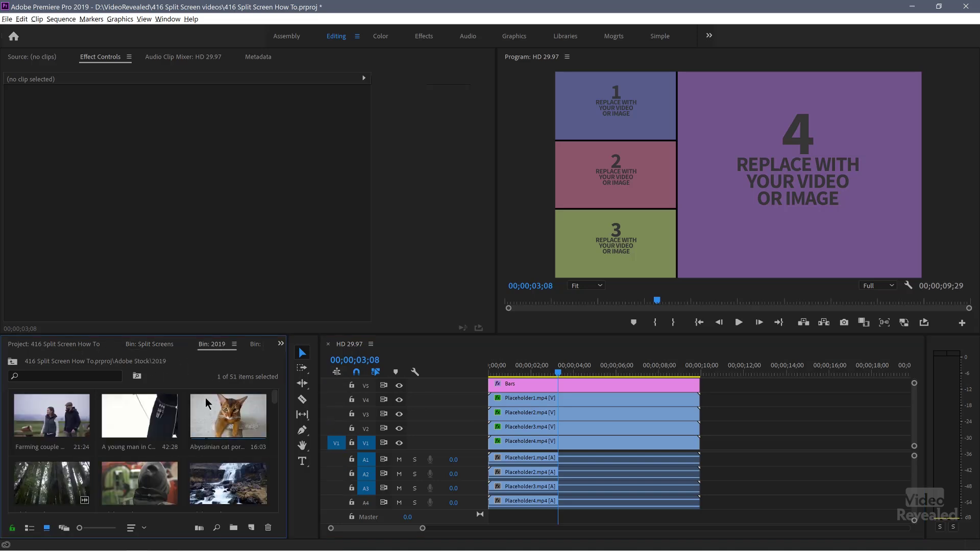
scroll(204, 419, down, 2)
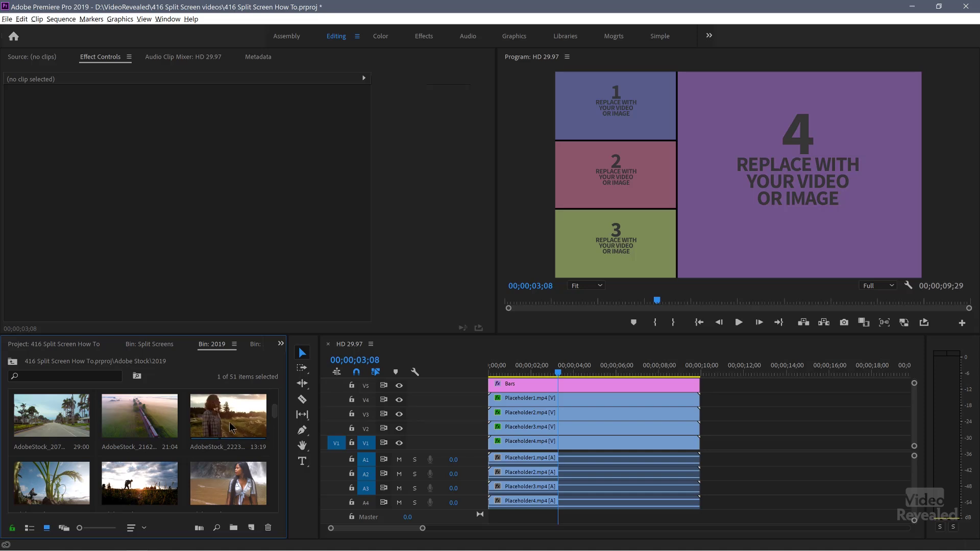
scroll(170, 439, up, 1)
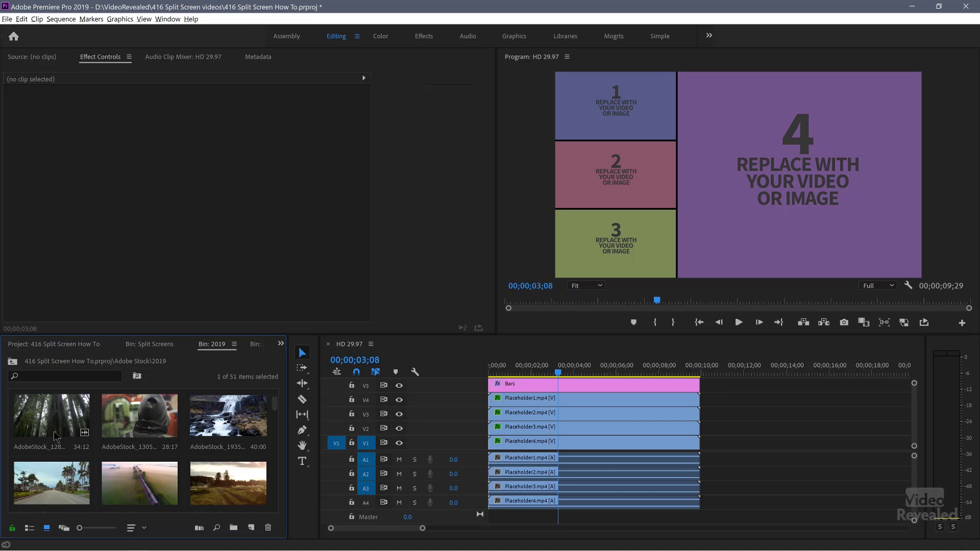
scroll(57, 431, down, 1)
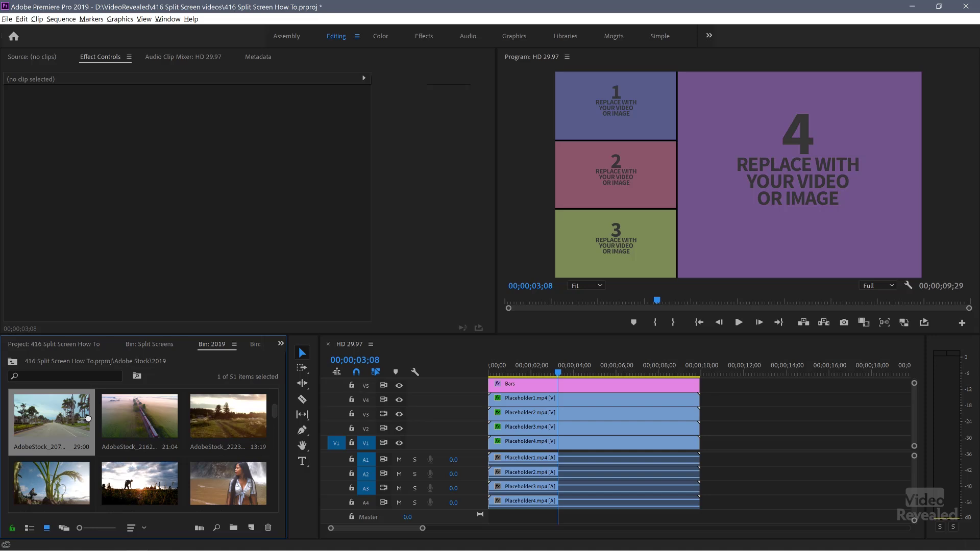
drag(149, 430, 532, 443)
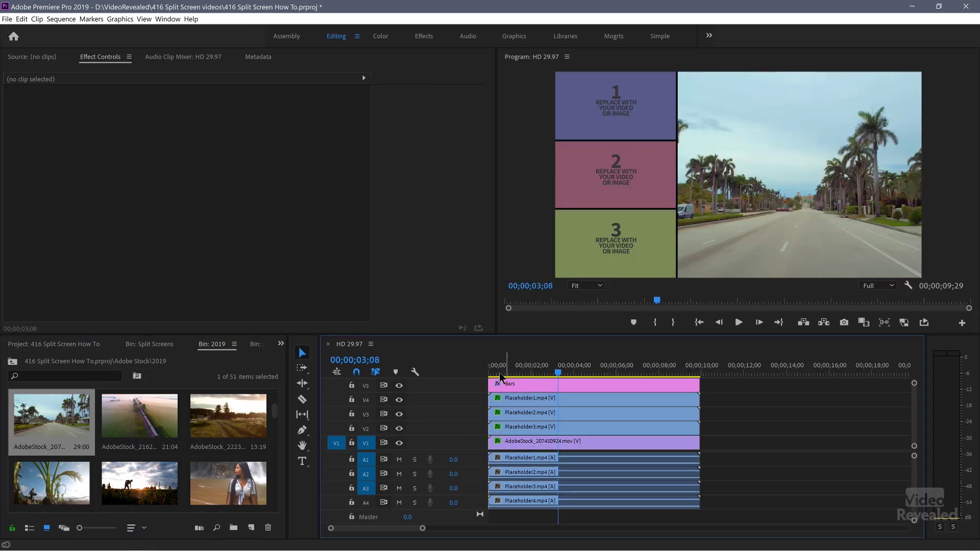
drag(500, 378, 475, 383)
key(space)
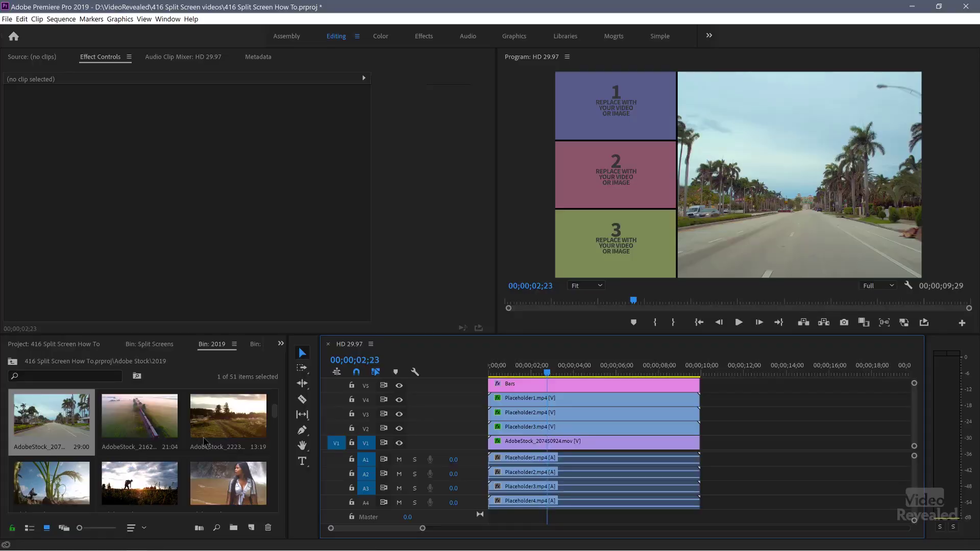
Step: Replace Placeholder1 on V4 with the overcast downtown Miami clip and Placeholder2 on V3 with the smiling backpack tourist clip
scroll(204, 442, down, 3)
scroll(203, 442, down, 8)
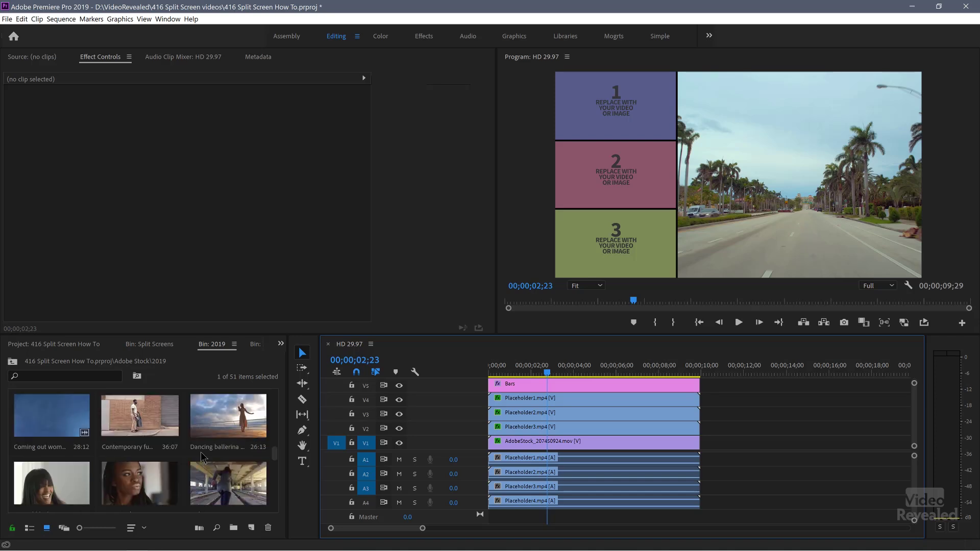
scroll(202, 455, down, 4)
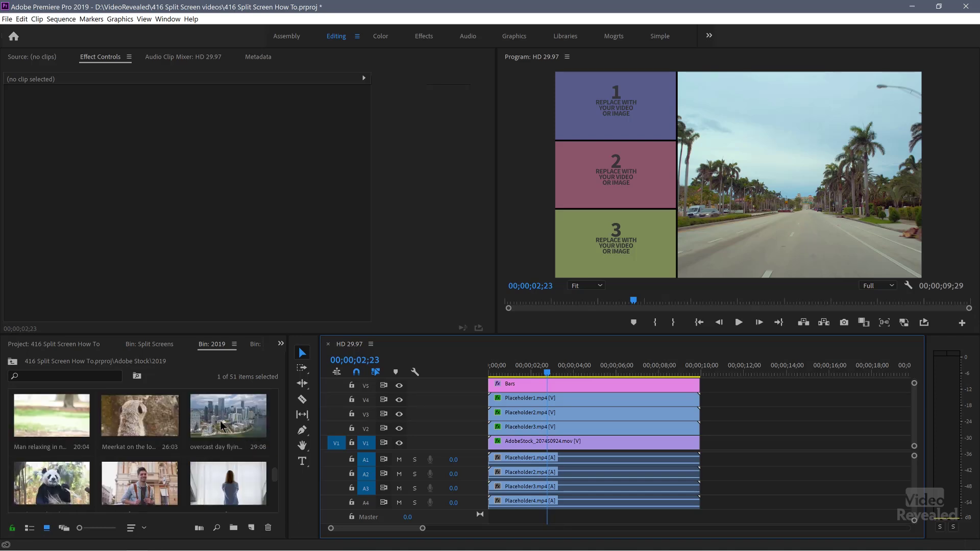
click(222, 424)
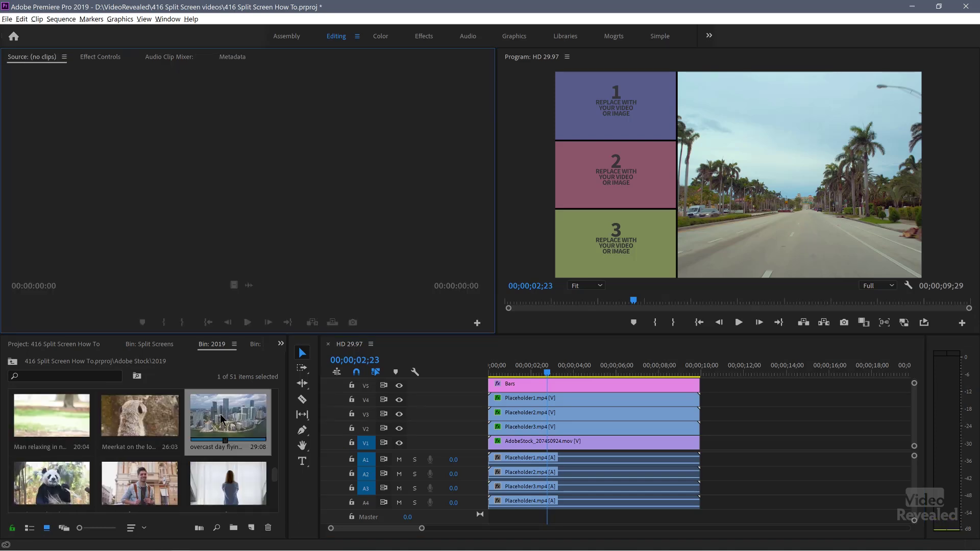
drag(222, 418, 532, 401)
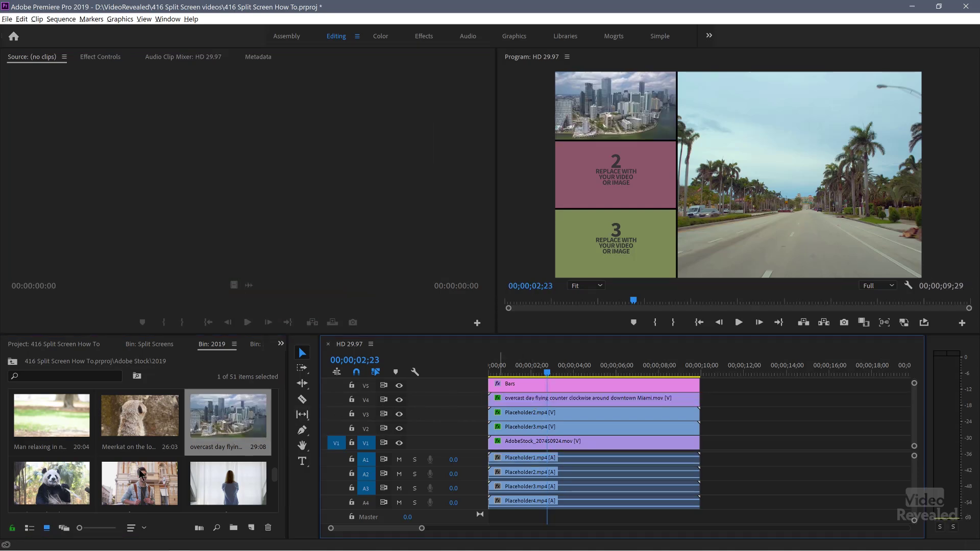
scroll(143, 473, down, 1)
drag(150, 417, 485, 429)
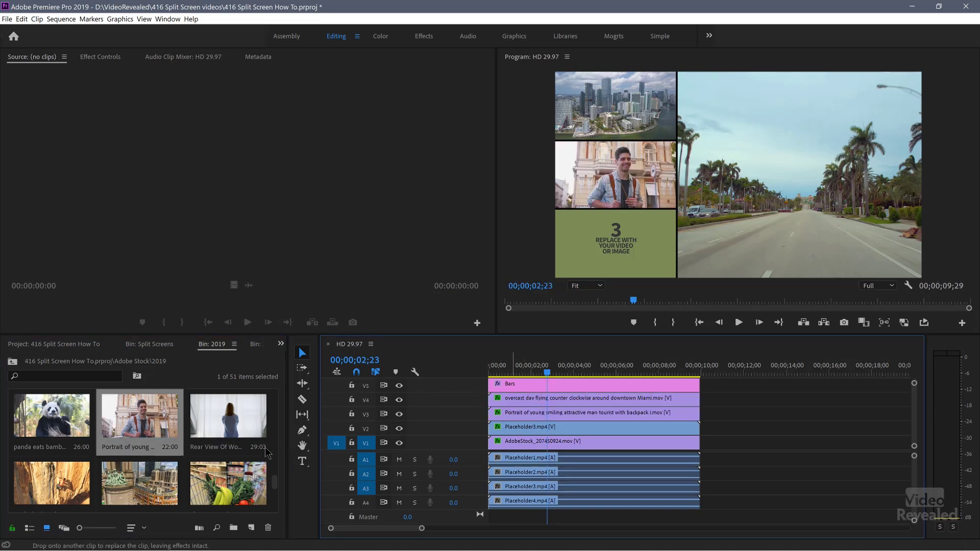
Step: Replace the Placeholder3 clip on V2 with the Shanghai aerial drone clip and play the split screen from the start
scroll(263, 451, down, 2)
drag(148, 423, 490, 433)
click(518, 432)
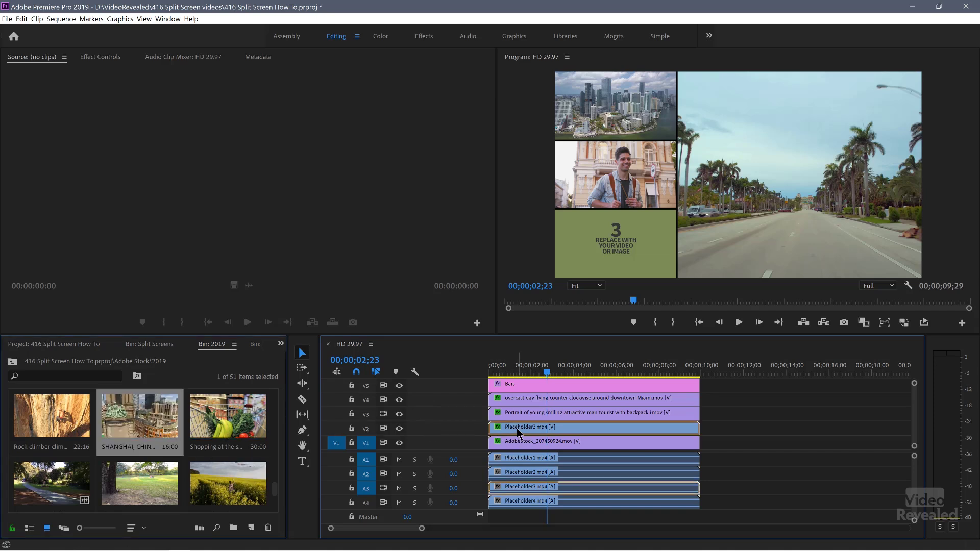
key(shift+r)
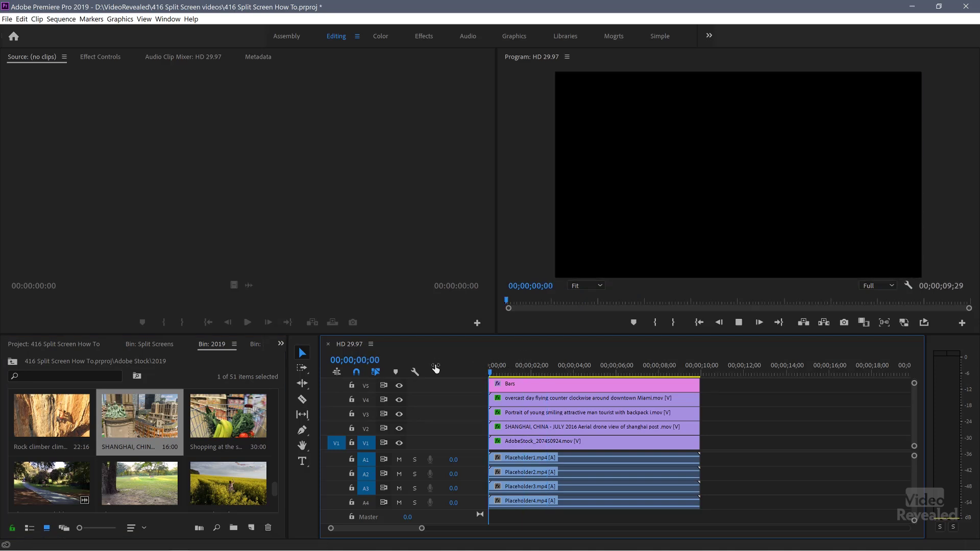
key(space)
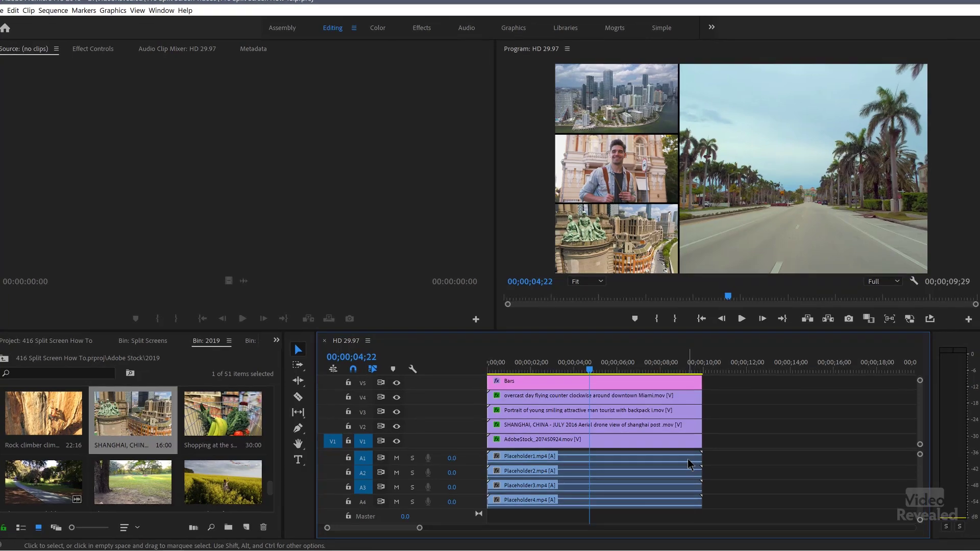
Step: Try to extend the end of the Miami clip on V4 past ten seconds together with its linked Placeholder1 audio
click(688, 459)
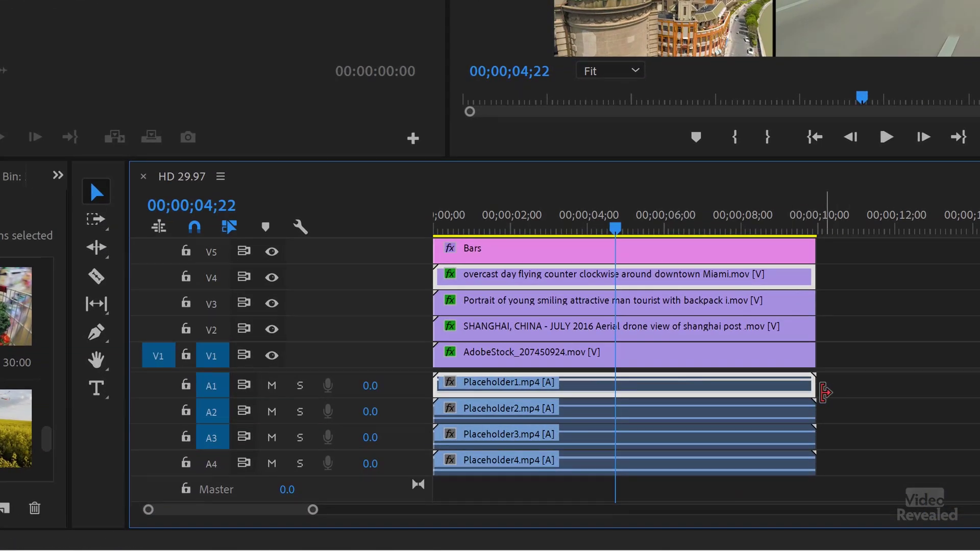
click(810, 397)
mouse_move(818, 276)
mouse_down()
mouse_move(897, 265)
mouse_move(816, 278)
mouse_up()
click(801, 278)
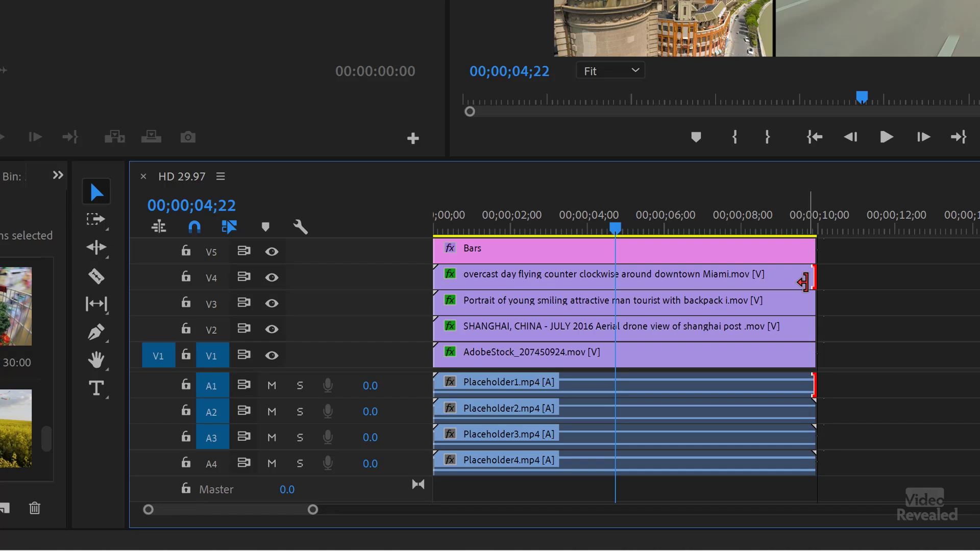
drag(806, 280, 927, 279)
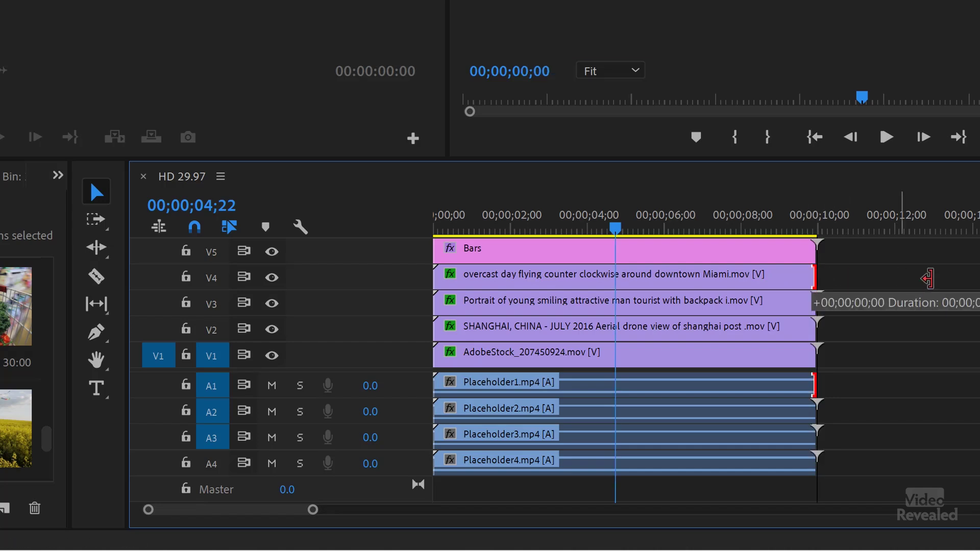
drag(916, 312, 825, 389)
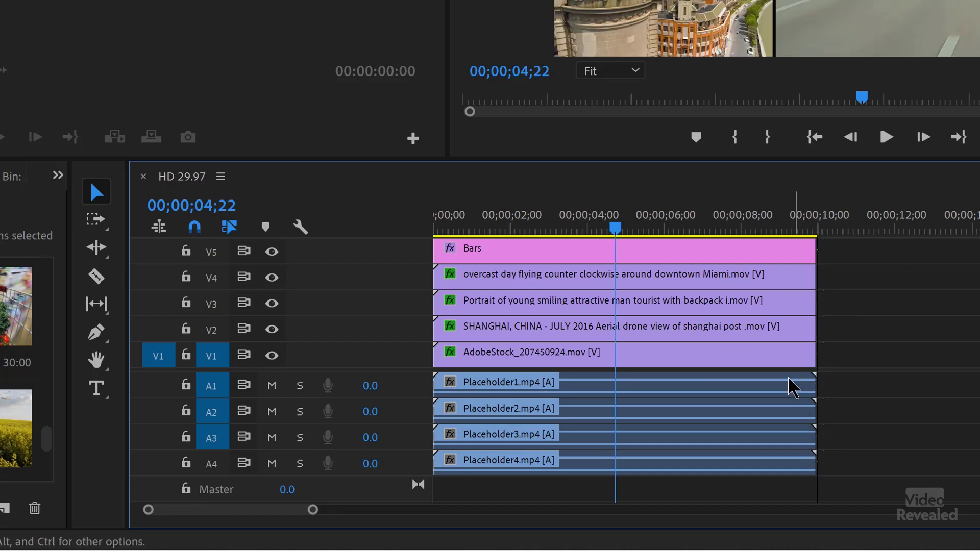
click(793, 388)
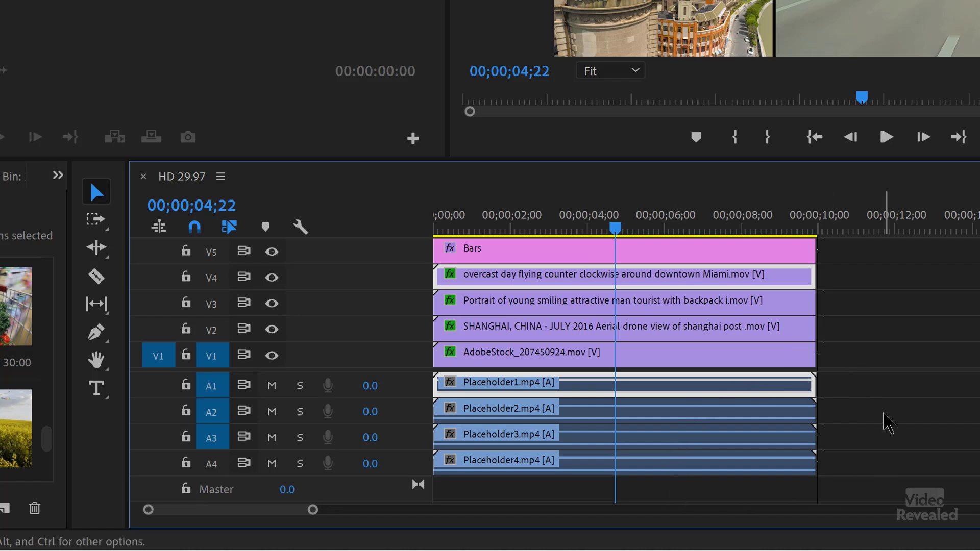
Step: Turn off linked selection and delete the four placeholder audio clips on A1 to A4
click(238, 228)
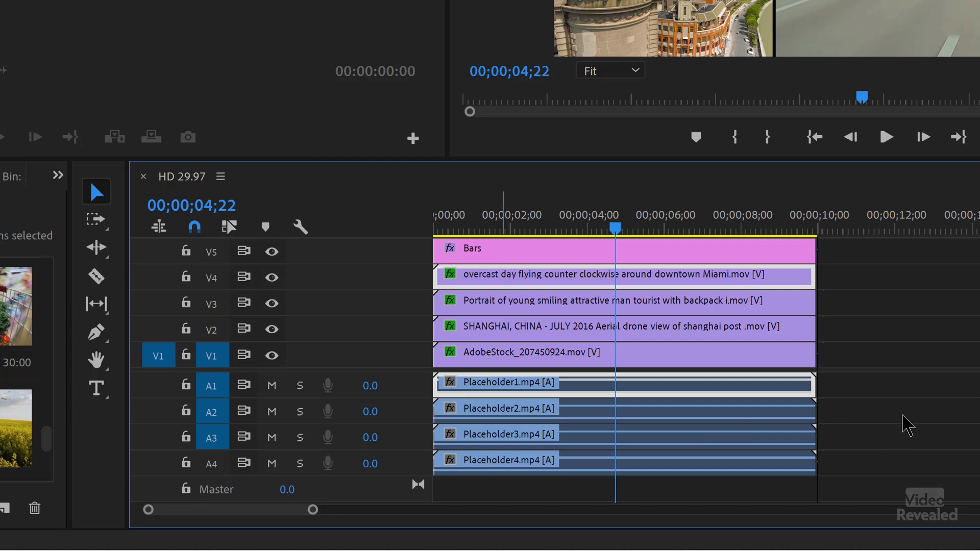
drag(890, 386, 731, 472)
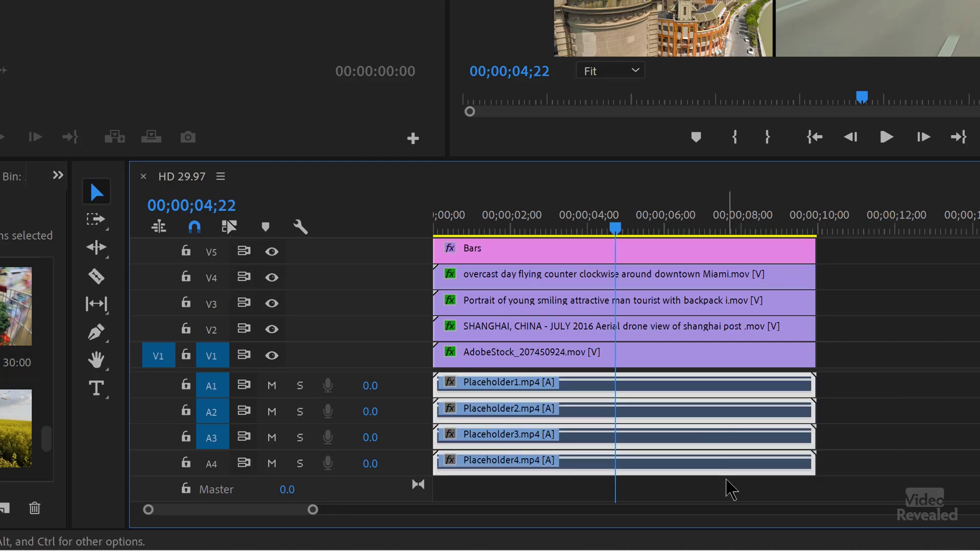
key(Delete)
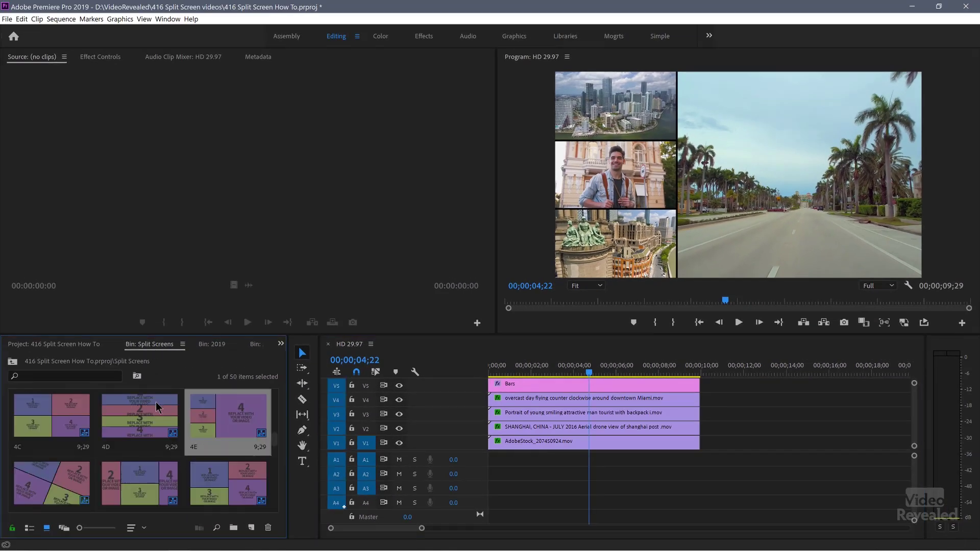
Step: Select the 4E template to check its source track patching, and return to the 2019 bin
click(215, 415)
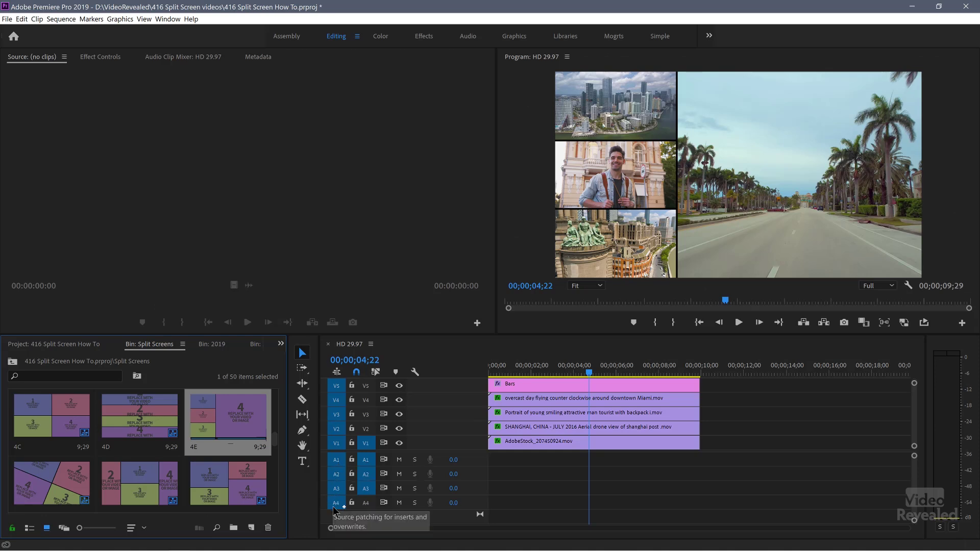
click(214, 345)
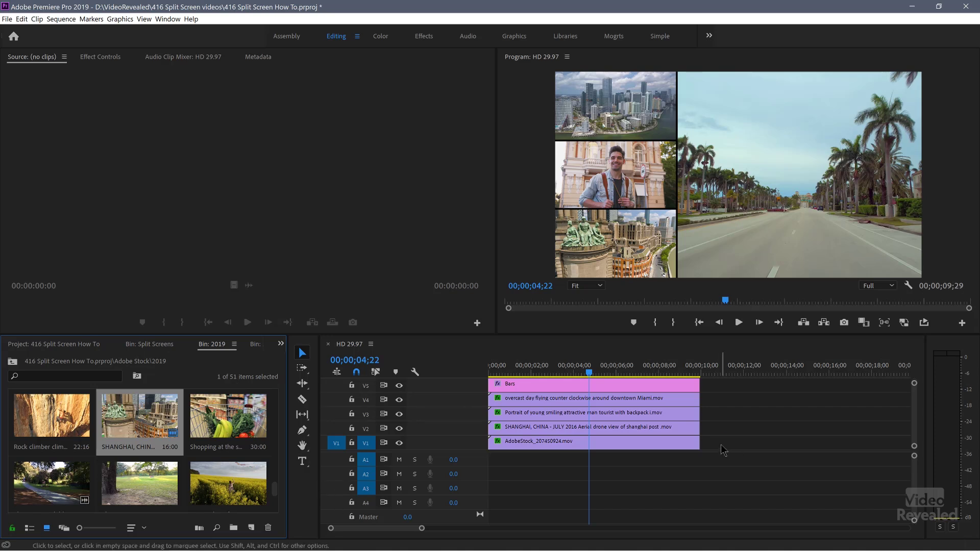
Step: Try extending the Miami clip on V4 to 17;22, preview the extended part, and undo the extension
drag(698, 402, 862, 396)
drag(735, 370, 757, 368)
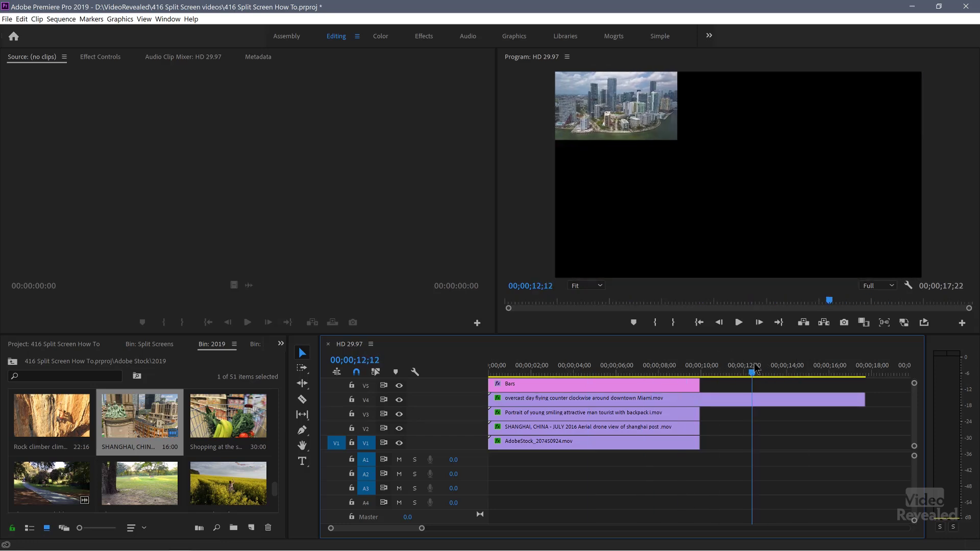
key(ctrl+z)
Step: Scrub back over the split screen and play it from the start for about three seconds
drag(673, 374, 623, 366)
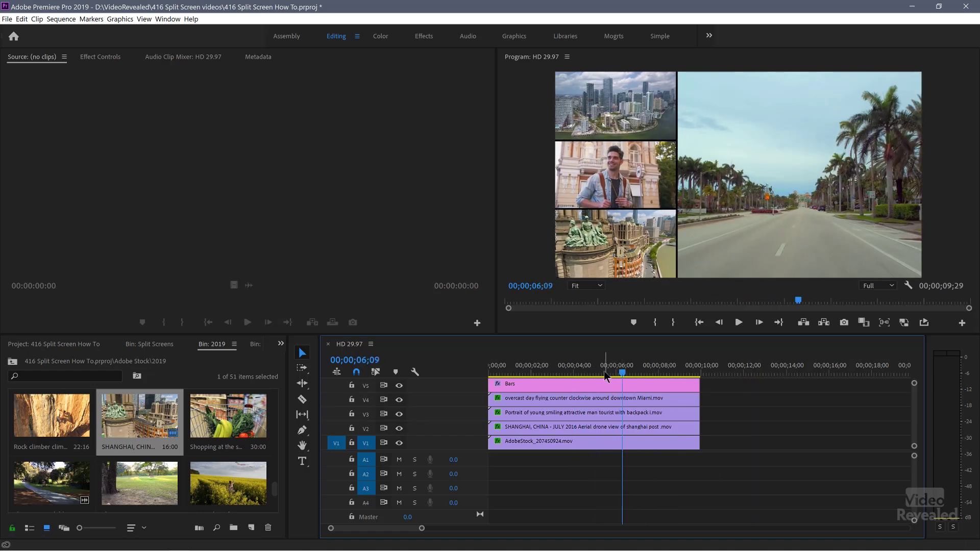
key(Home)
key(space)
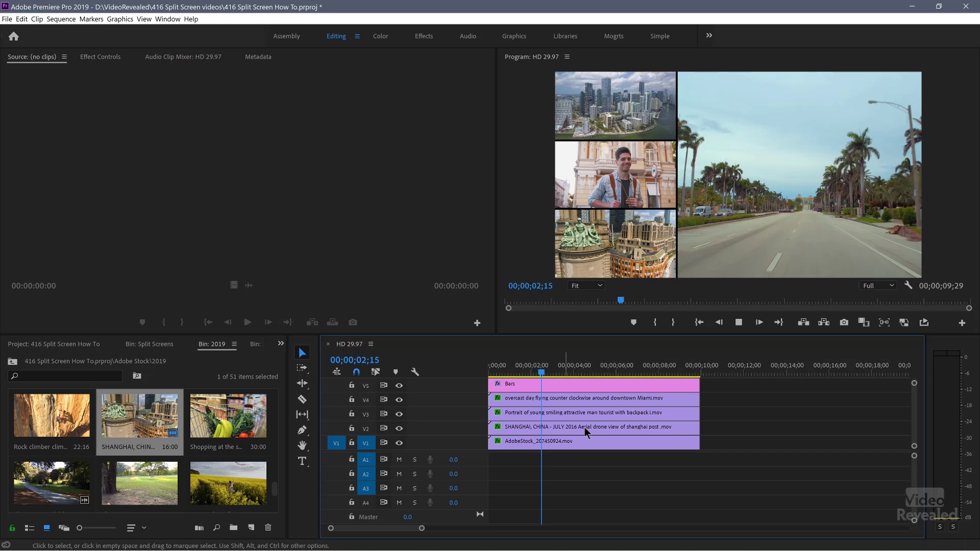
key(space)
Step: Reframe the backpack tourist clip on V3 with its Transform effect, using Scale 84.3 and Position 206, 734
click(545, 415)
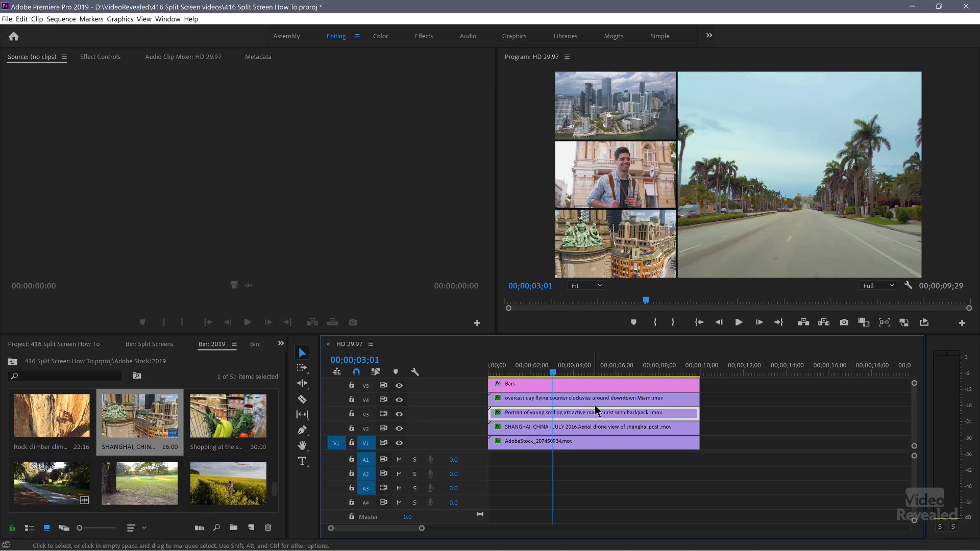
click(114, 59)
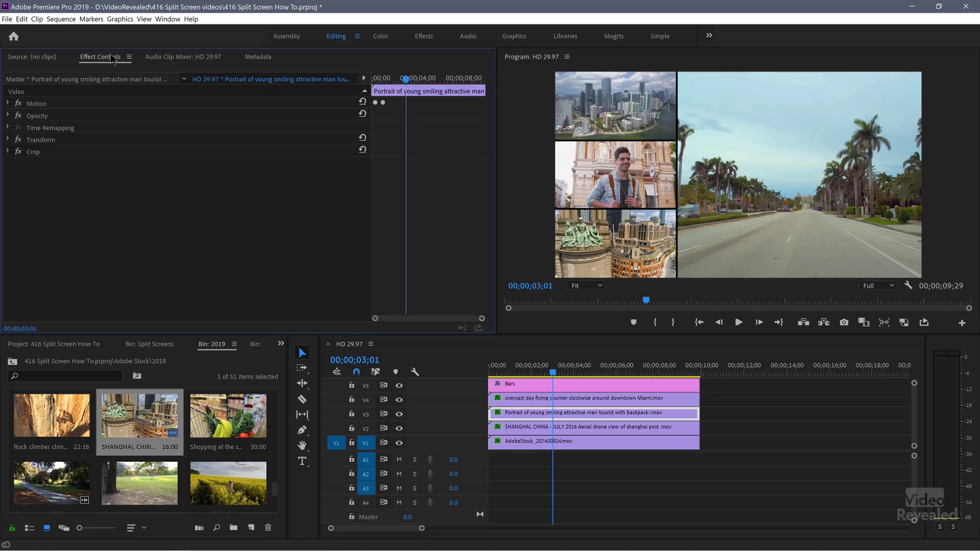
click(7, 141)
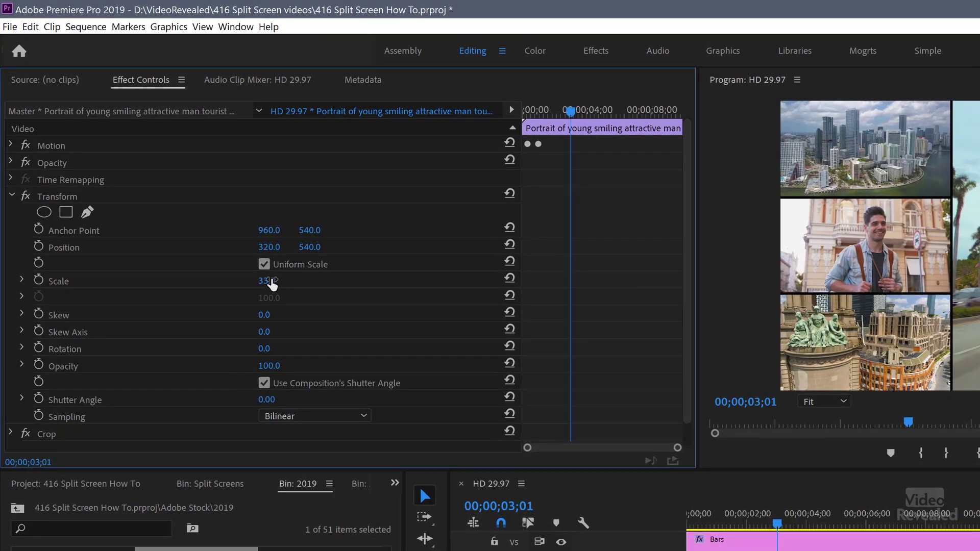
drag(271, 284, 297, 285)
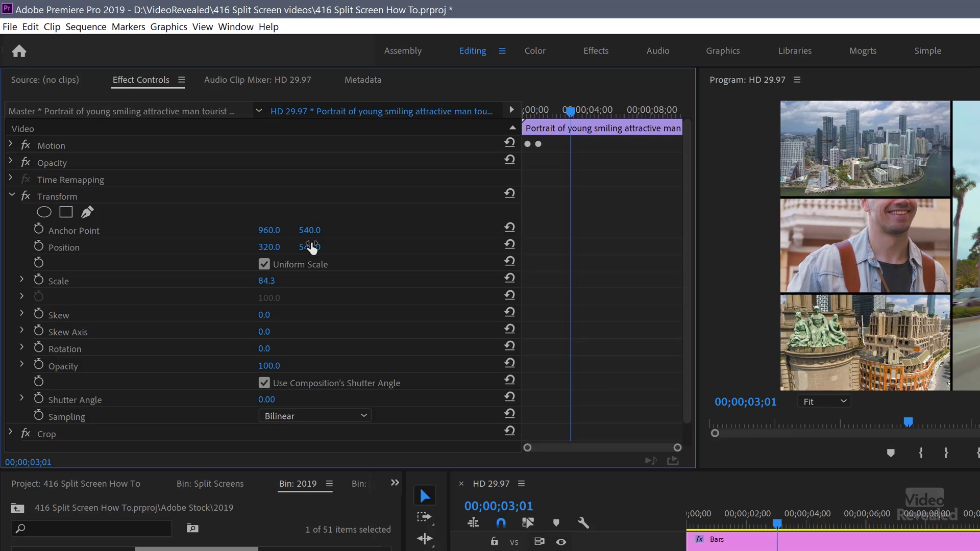
drag(310, 247, 363, 247)
drag(309, 246, 213, 247)
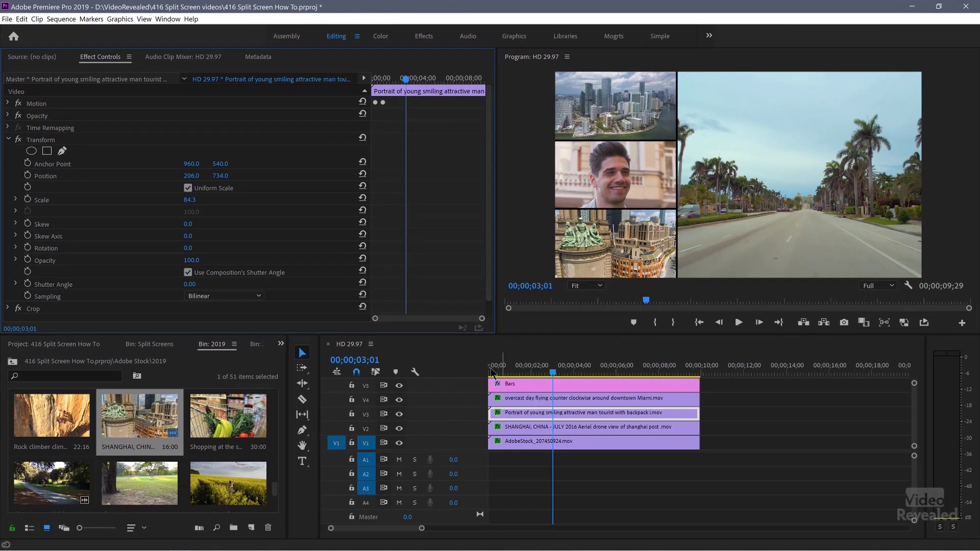
Step: Play the reframed split screen from the start and stop at 00;00;03;17
key(Home)
key(space)
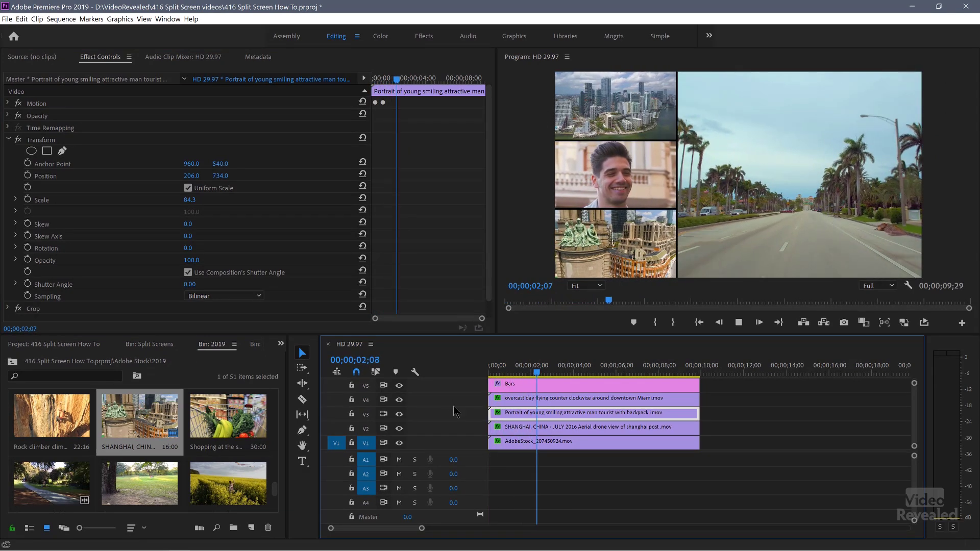
key(space)
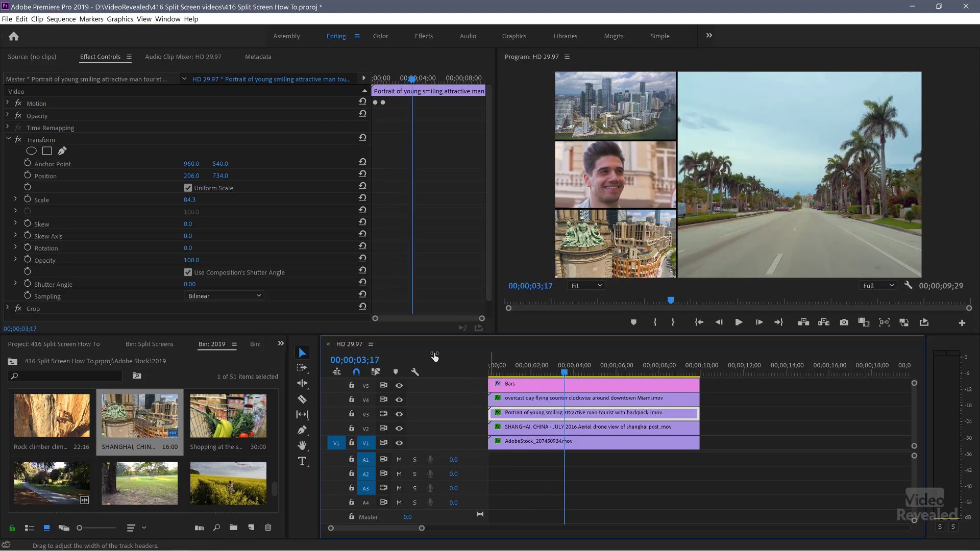
Step: Keyframe the tourist clip's Transform Scale and Position at 3;17, and set Scale 51.3 and Position 384, 605 at 5;06
click(28, 203)
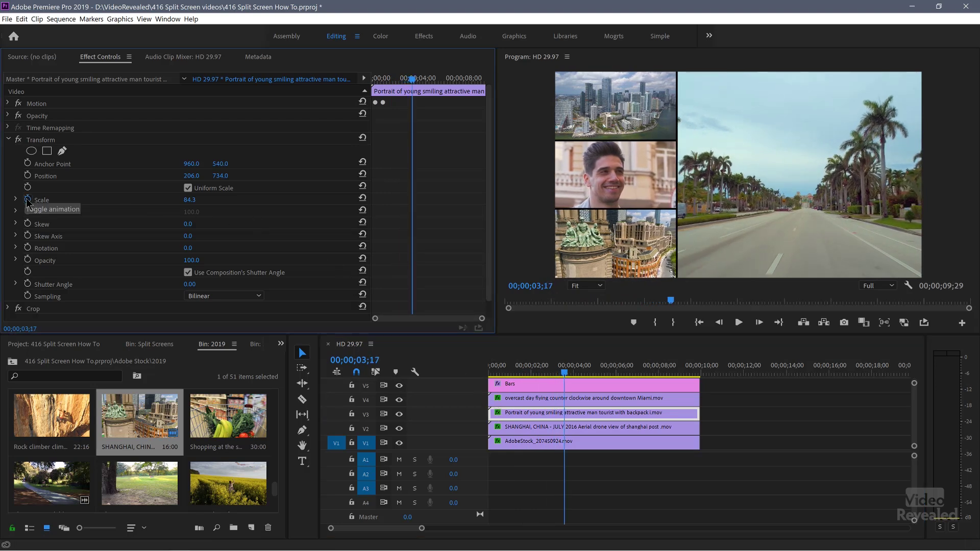
click(29, 175)
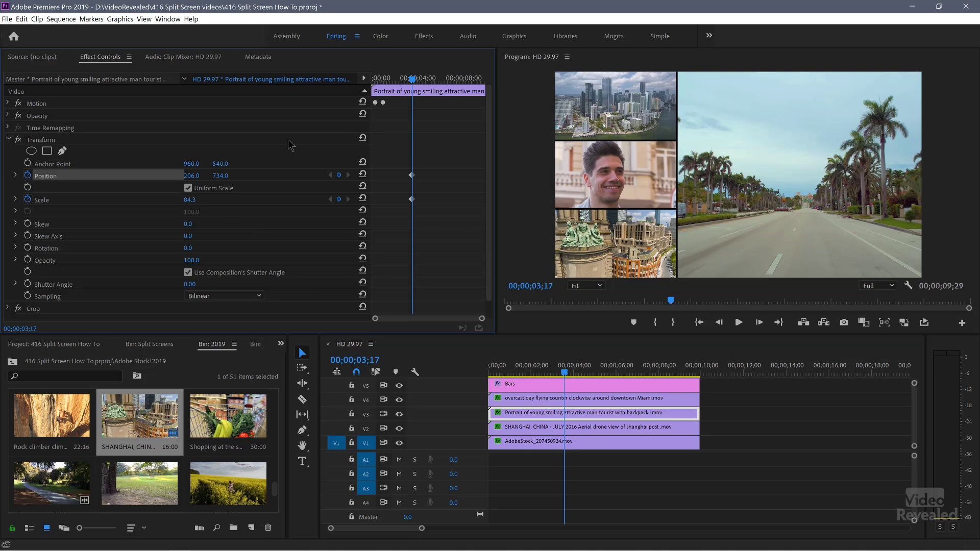
drag(422, 78, 430, 78)
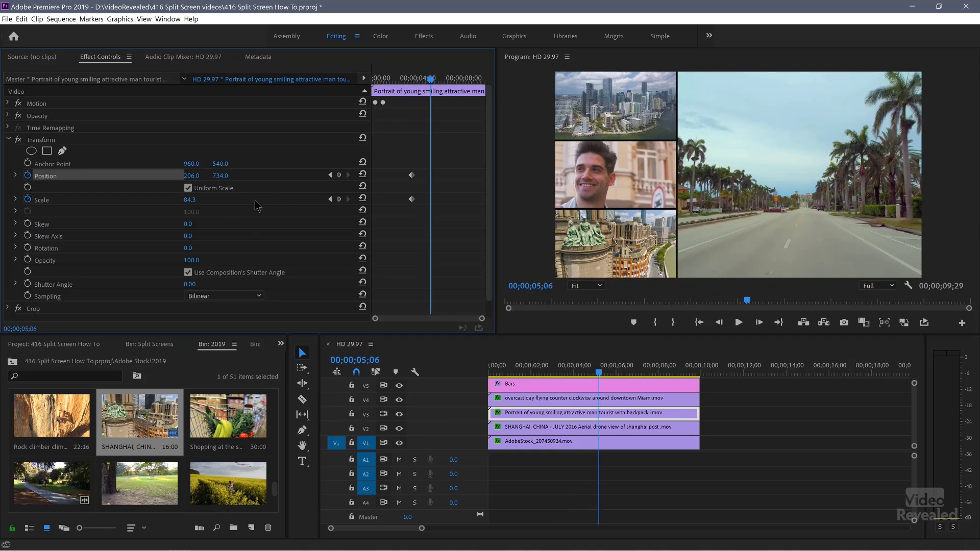
drag(193, 203, 224, 177)
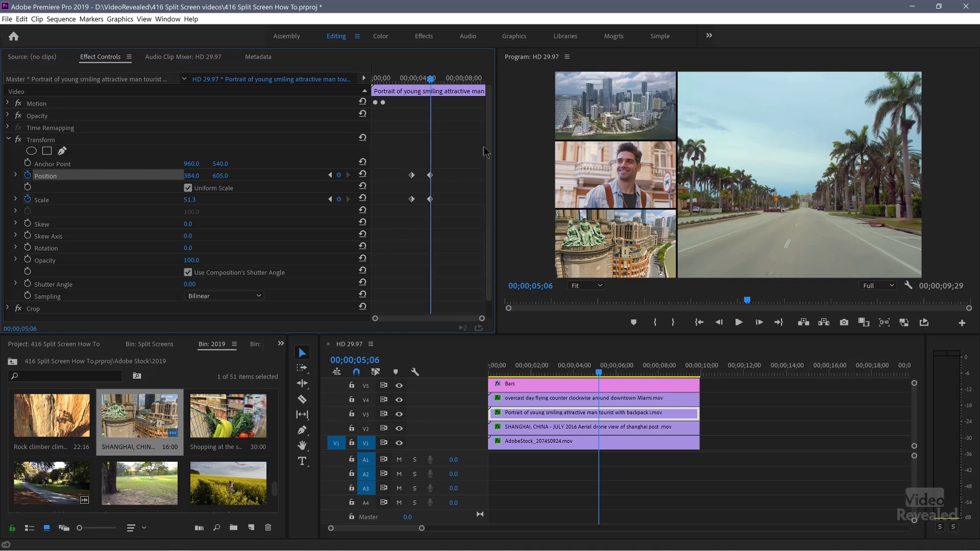
Step: Scrub back and play the sequence from the start to review the tourist clip's animated reframing
drag(411, 79, 352, 88)
key(Home)
key(space)
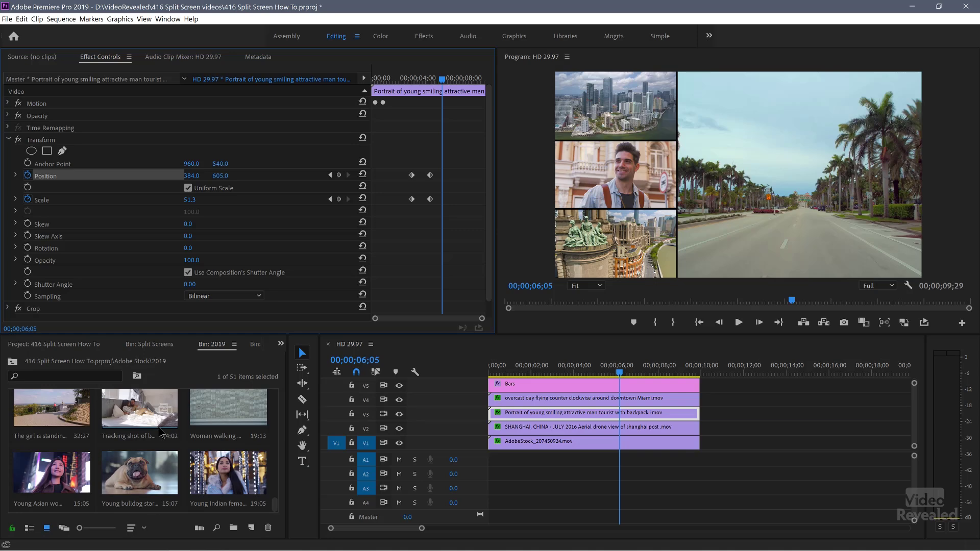
Step: Replace the backpack tourist clip on V3 with the extreme close-up clip of a woman from the 2019 bin
scroll(160, 432, up, 5)
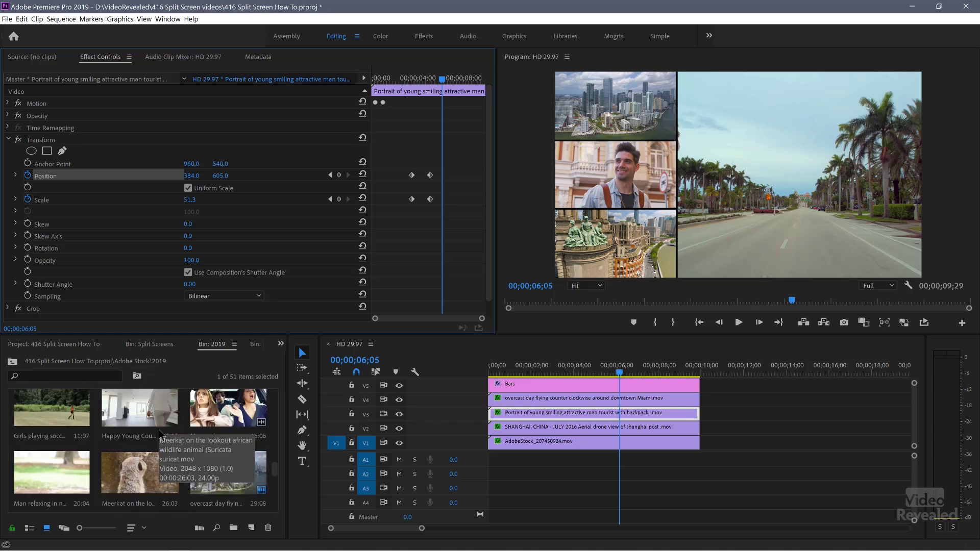
scroll(203, 434, up, 2)
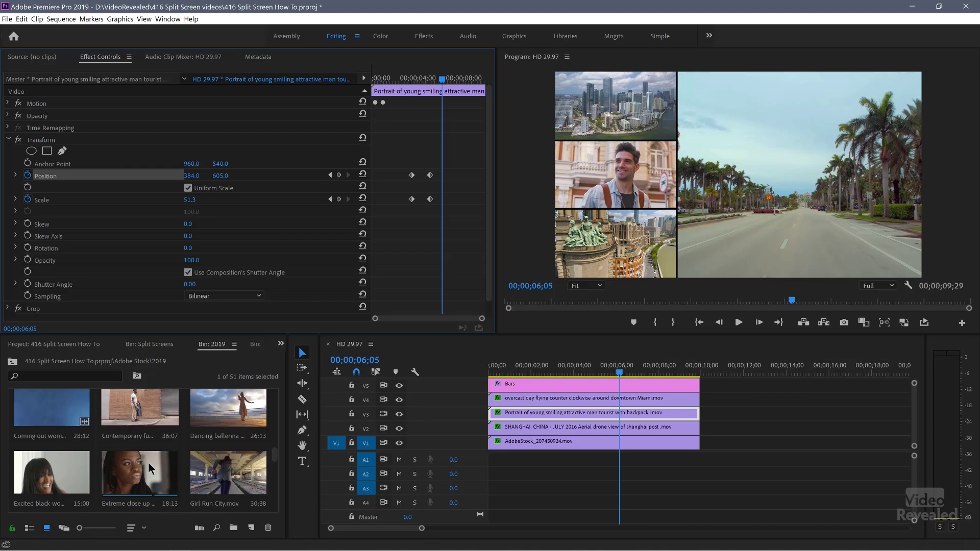
click(166, 467)
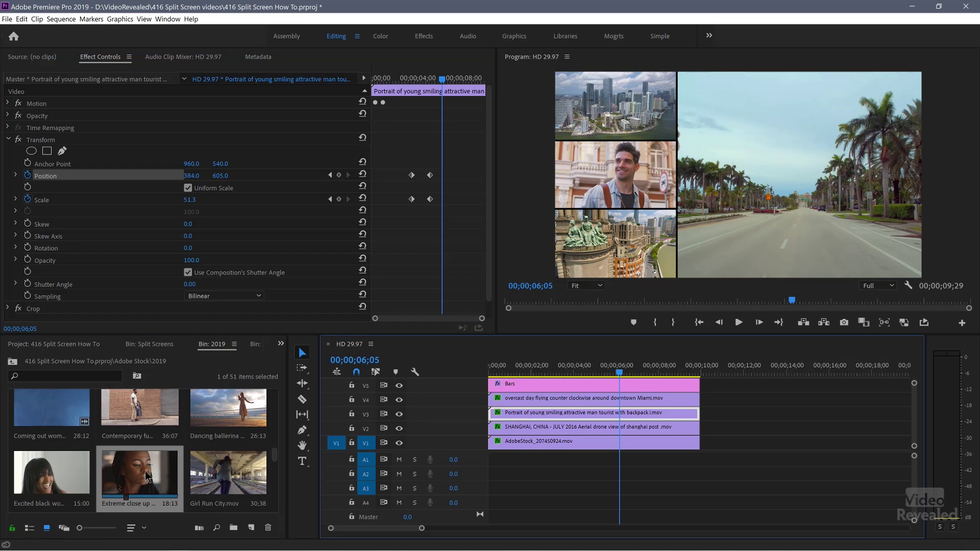
drag(140, 472, 516, 414)
Step: Play the split screen from the start to check the close-up clip with the Transform animation
key(Home)
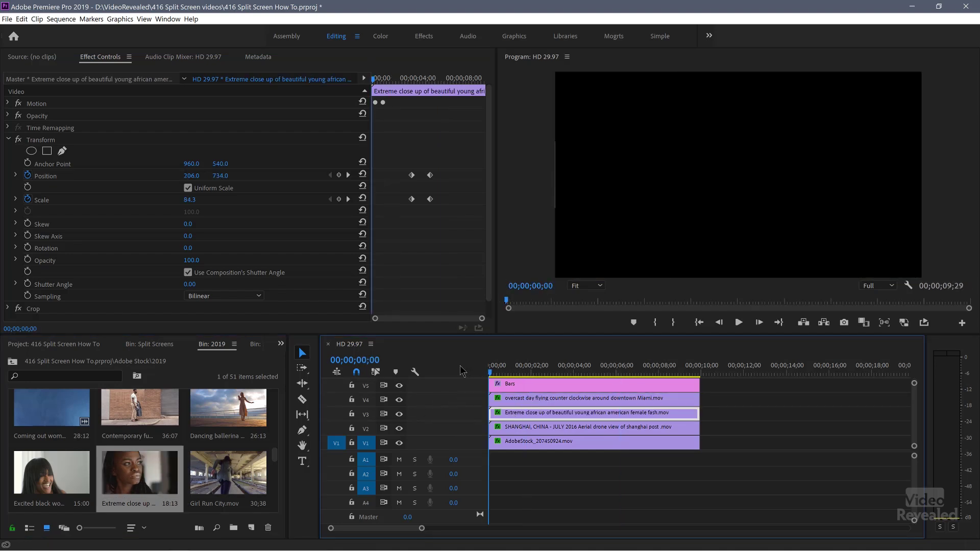
key(space)
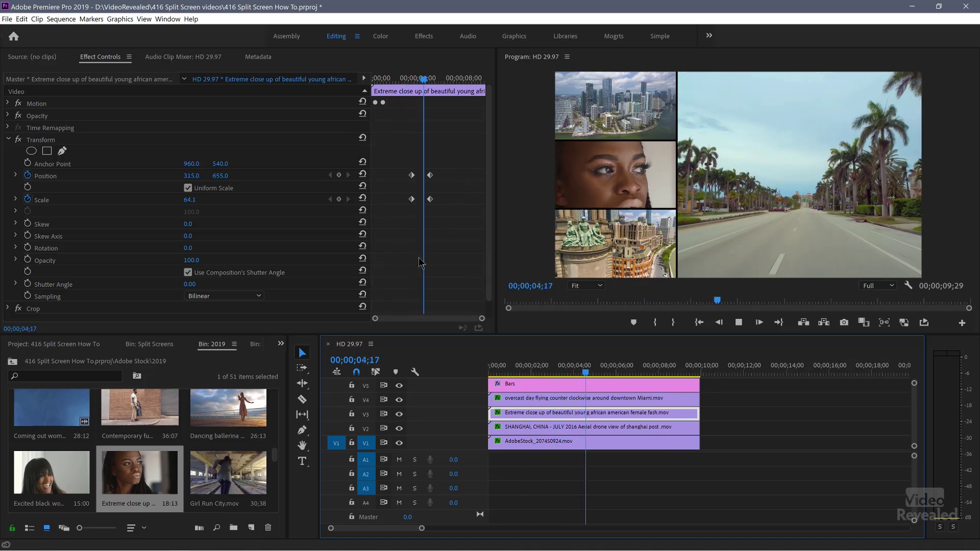
key(space)
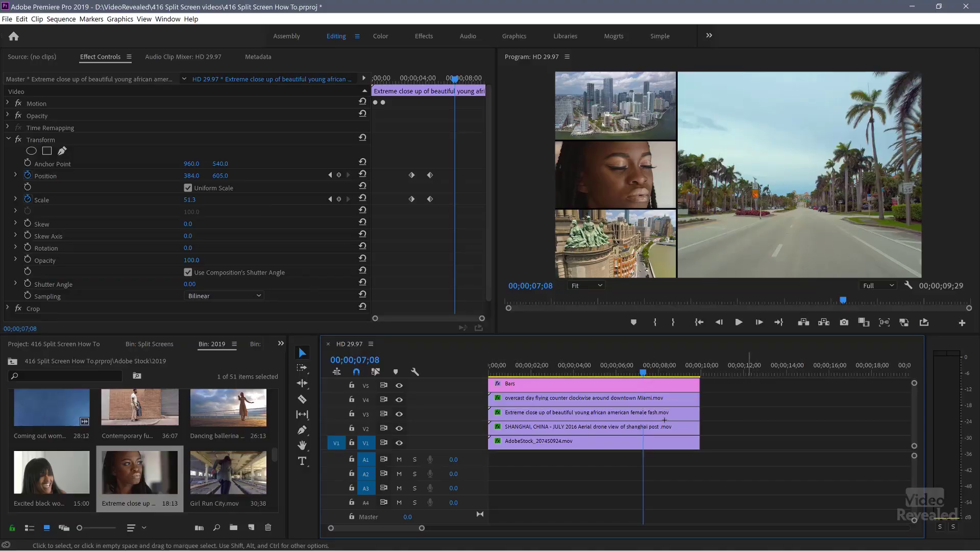
Step: Select all the clips on V1 to V5 and delete them from the timeline
drag(749, 383, 571, 472)
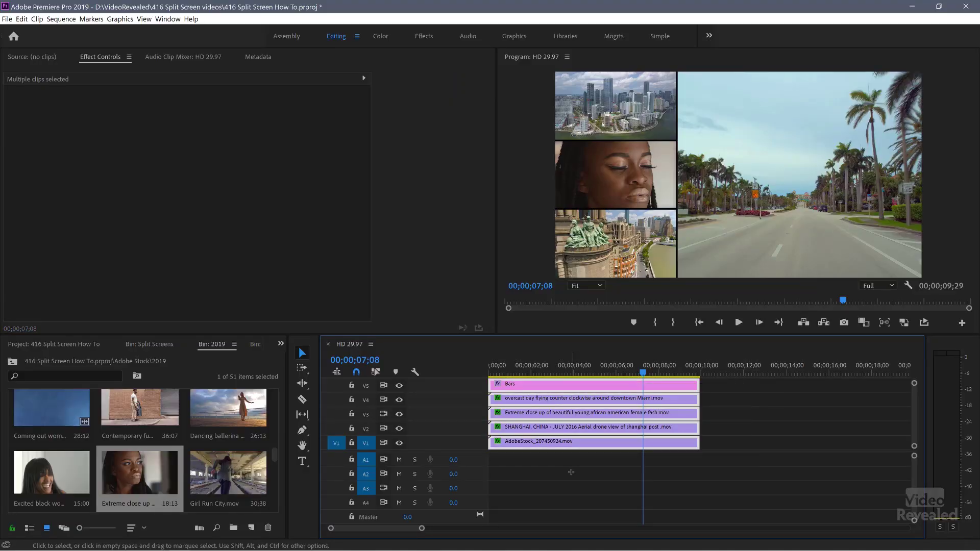
key(Delete)
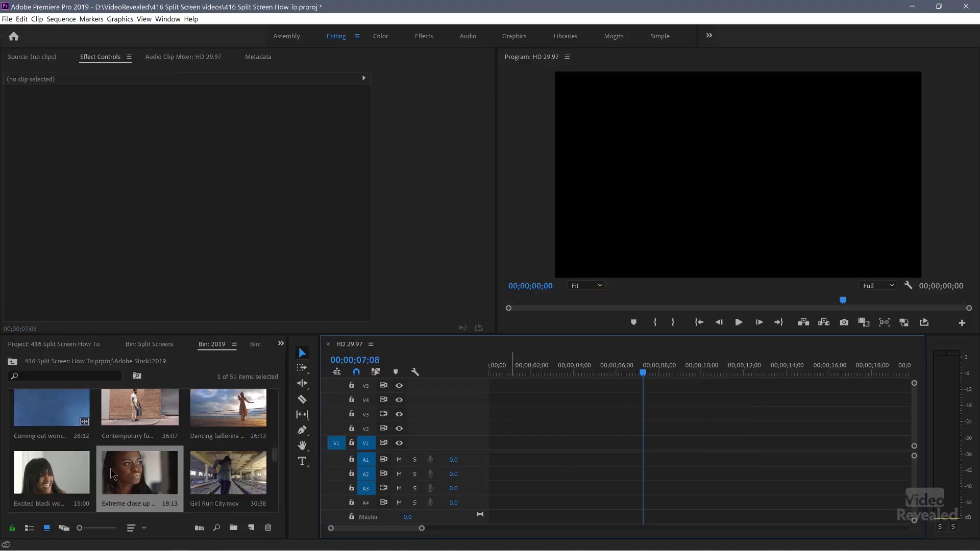
Step: Add the 3E three-panel template from the Split Screens bin to the start of the empty timeline
click(154, 345)
scroll(146, 445, down, 2)
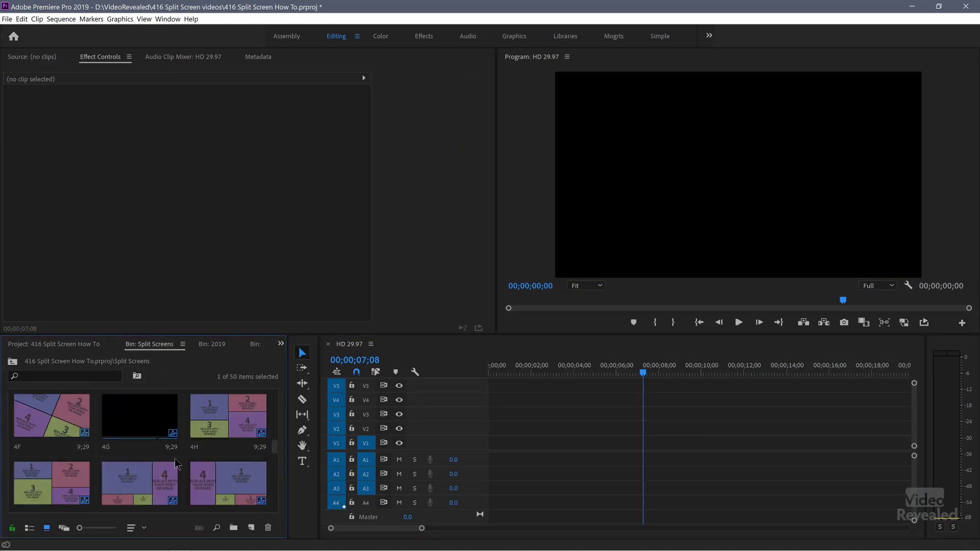
scroll(183, 453, up, 3)
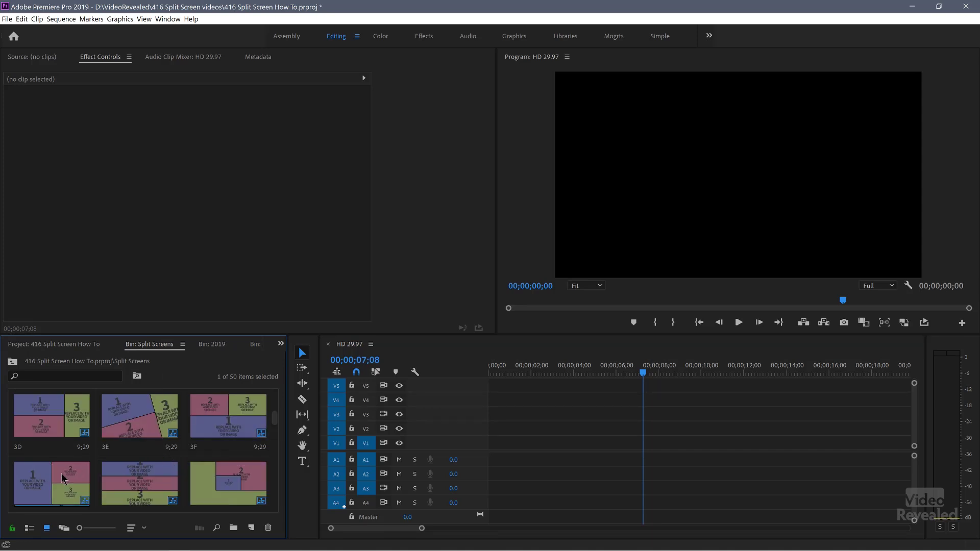
drag(132, 420, 530, 398)
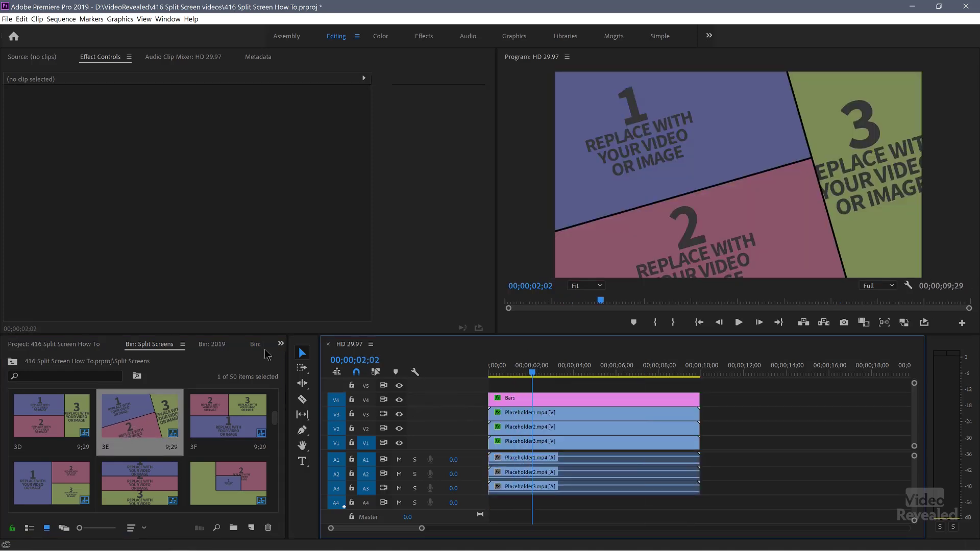
Step: Replace placeholder 2 on V2 with the clip of the woman in a hat taking a selfie from the 2019 bin
click(210, 344)
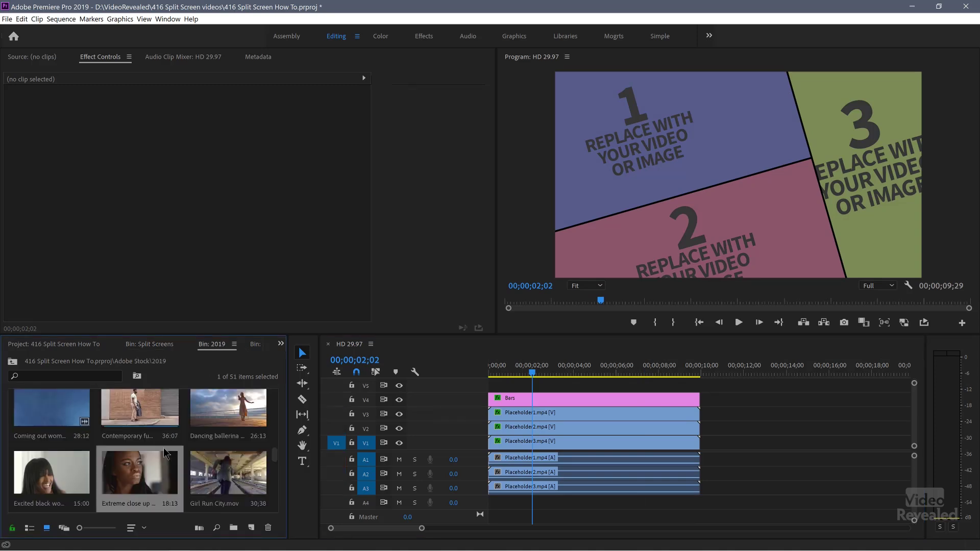
scroll(165, 452, up, 2)
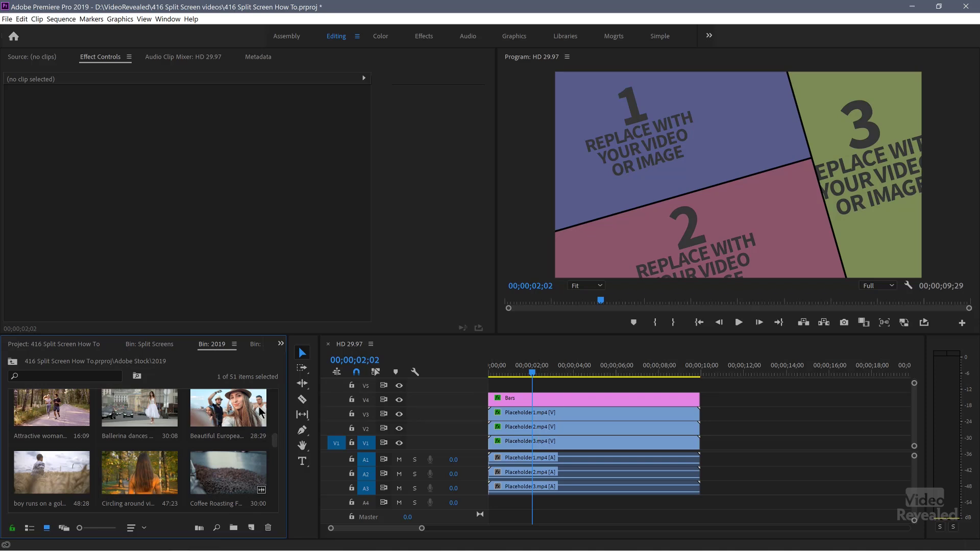
drag(260, 411, 538, 431)
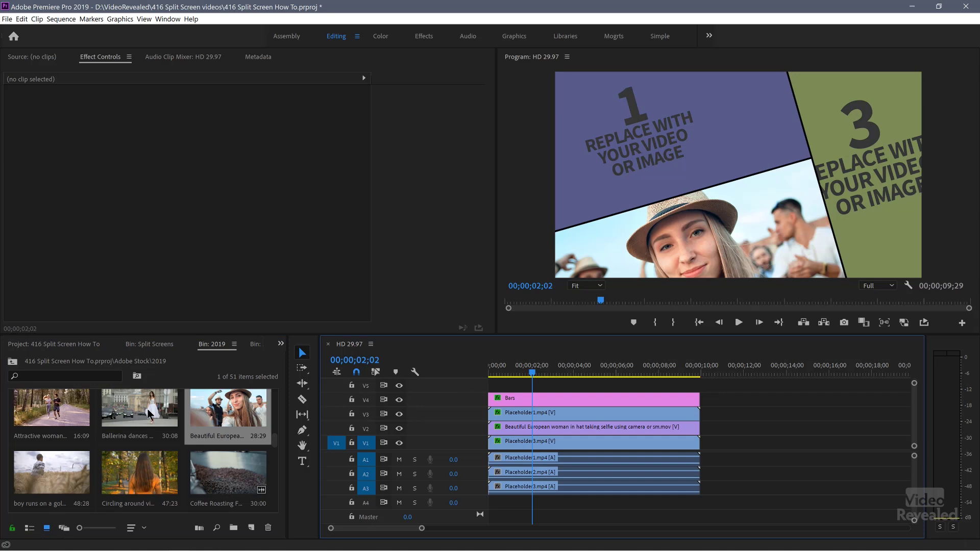
Step: Replace placeholder 1 on V3 with the portrait clip of the smiling man tourist with a backpack
scroll(164, 447, up, 1)
scroll(167, 447, down, 8)
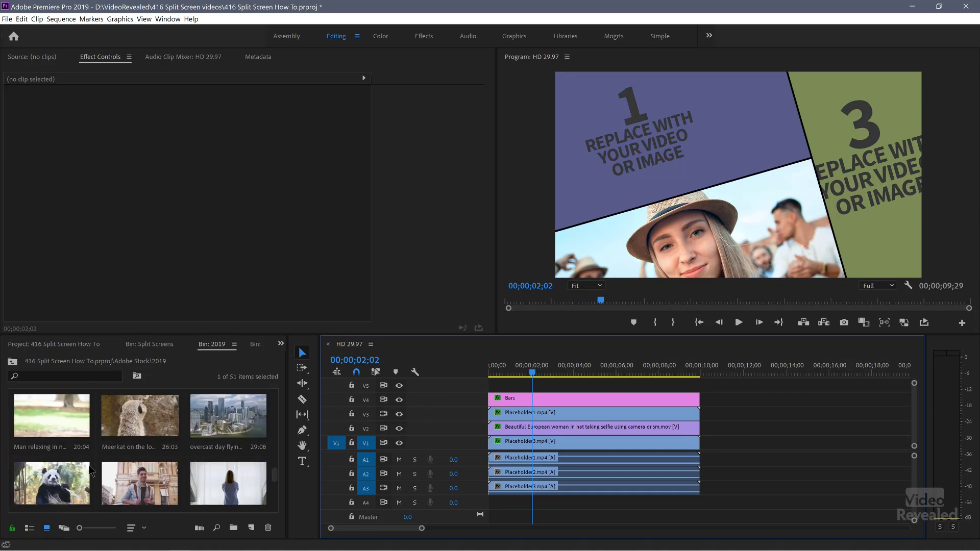
scroll(97, 474, down, 1)
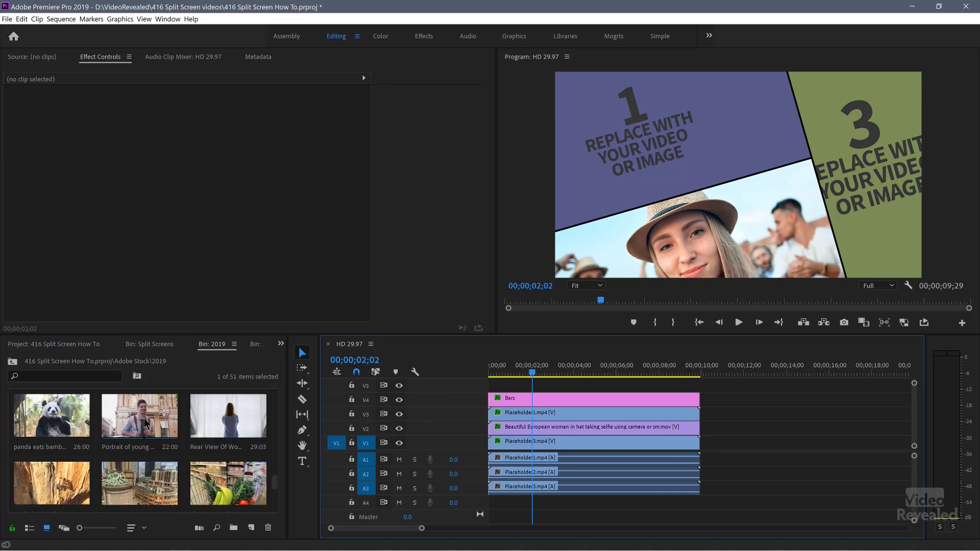
drag(146, 422, 296, 417)
drag(390, 419, 518, 421)
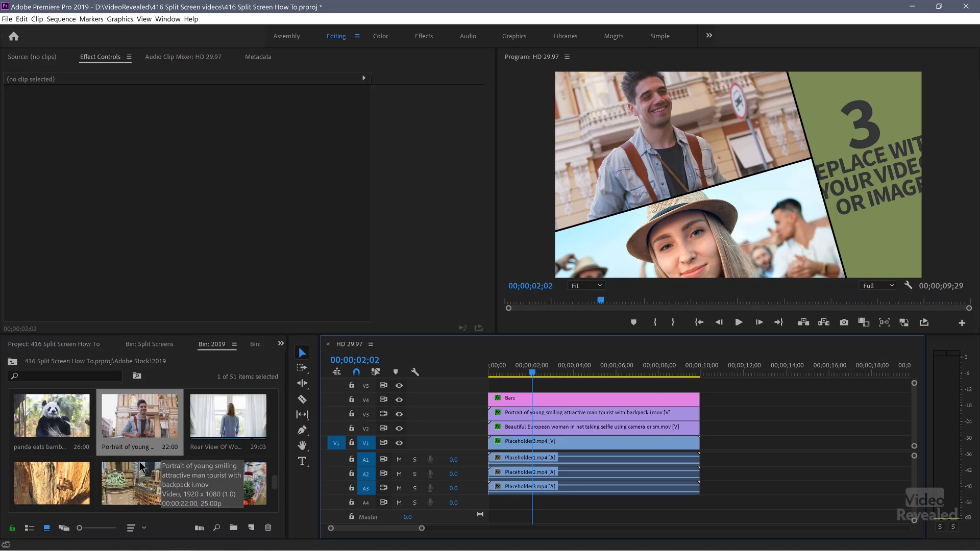
Step: Replace placeholder 3 on V1 with the clip "Attractive girl in library with books.mov" from the 2019 bin
scroll(119, 476, down, 3)
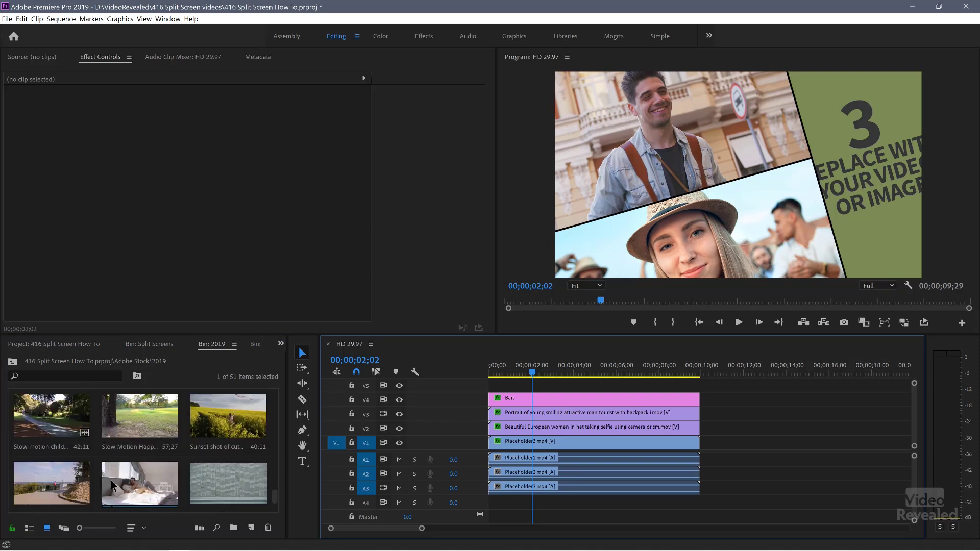
scroll(111, 483, down, 1)
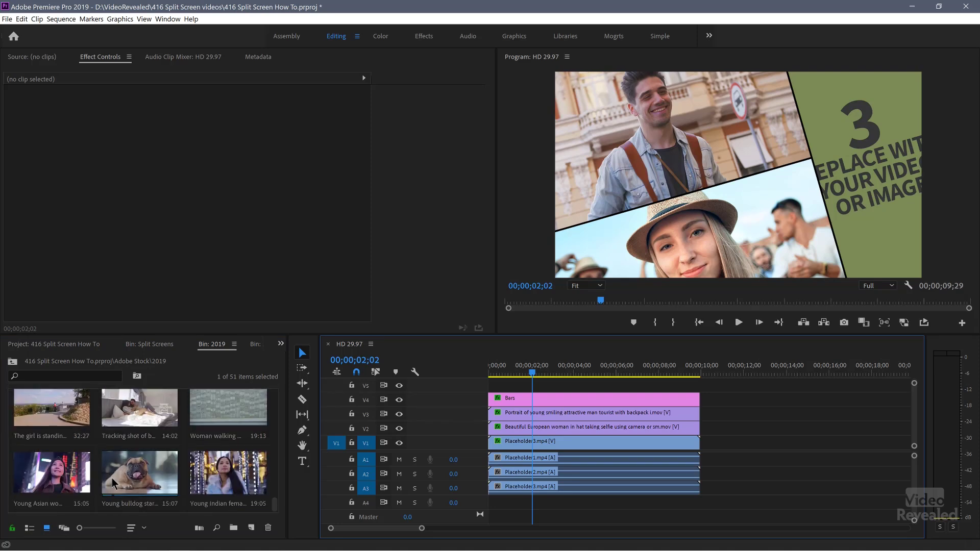
scroll(112, 477, up, 3)
scroll(112, 478, up, 4)
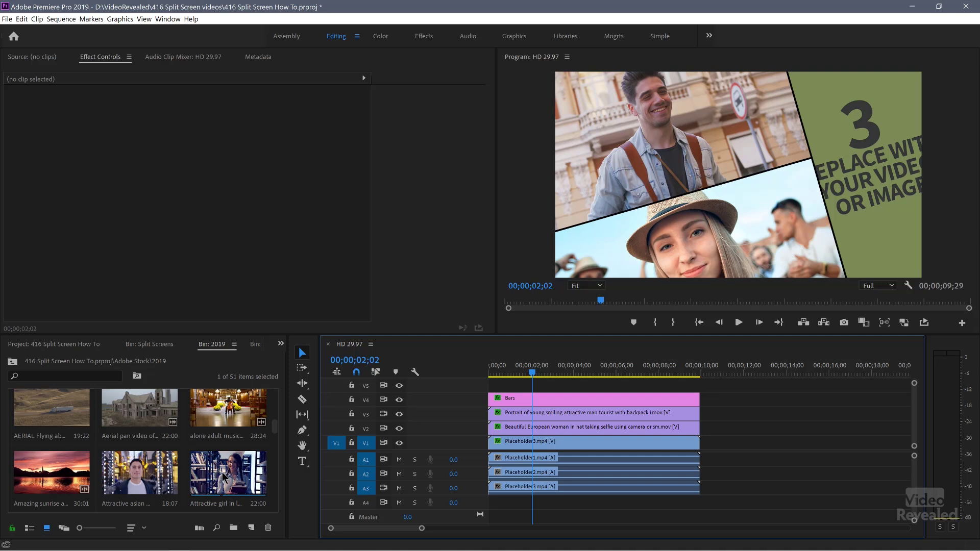
click(222, 476)
drag(223, 477, 506, 442)
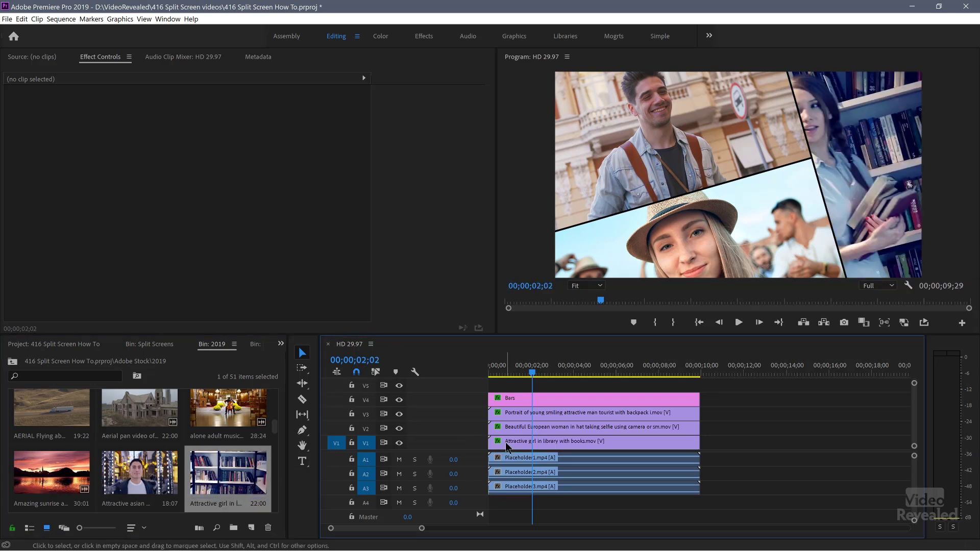
Step: Play the split screen from the start and check the library clip's timing within its panel
drag(532, 373, 466, 374)
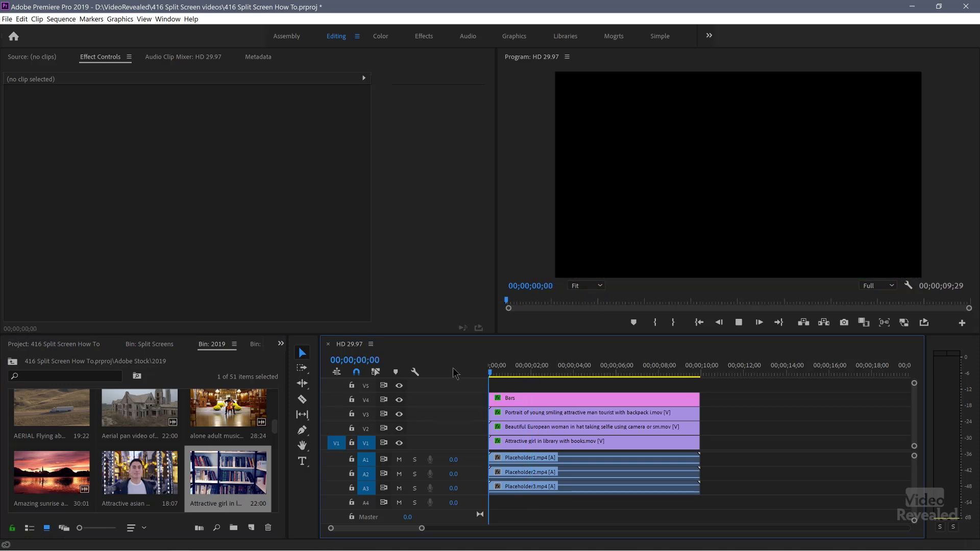
key(space)
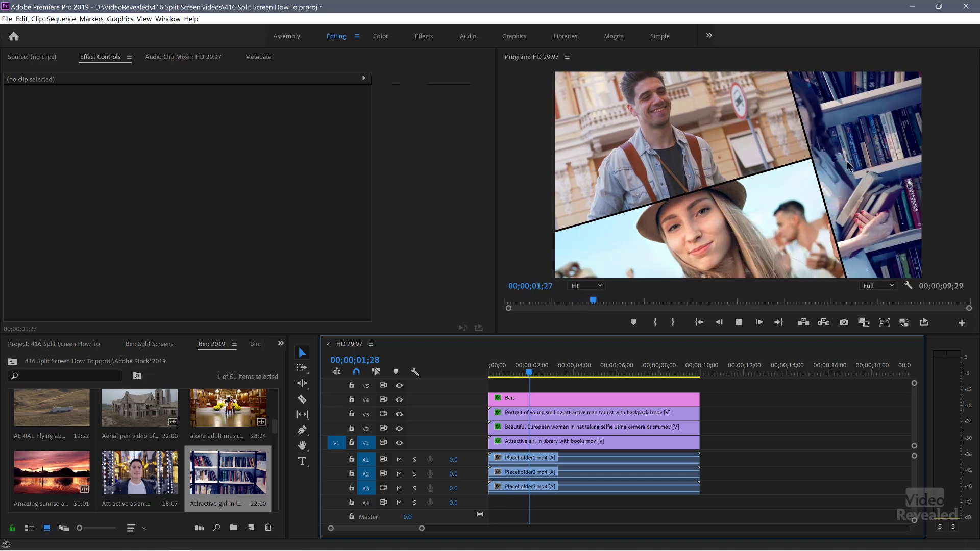
key(space)
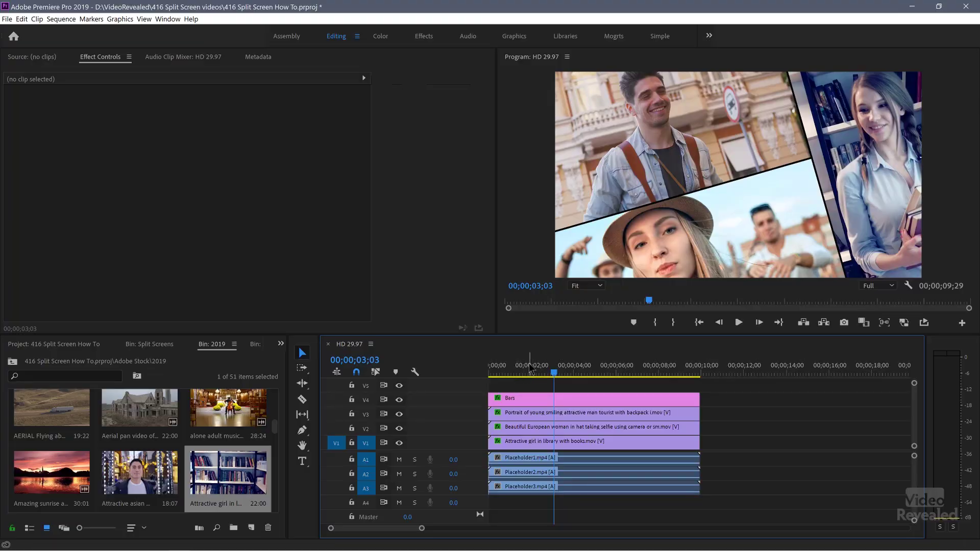
click(524, 375)
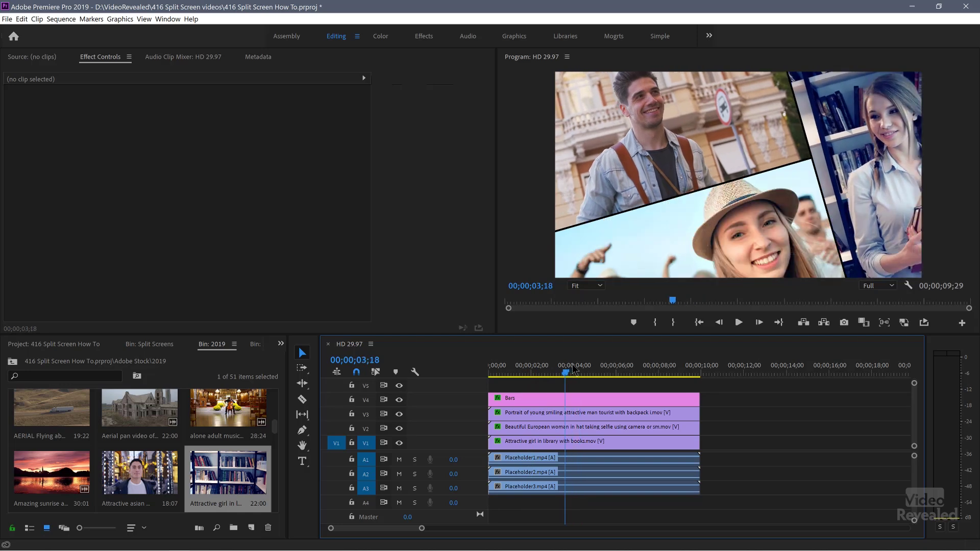
click(518, 375)
Step: Open the library clip in the Source Monitor and mark its In point at 00:00:04:21
click(518, 442)
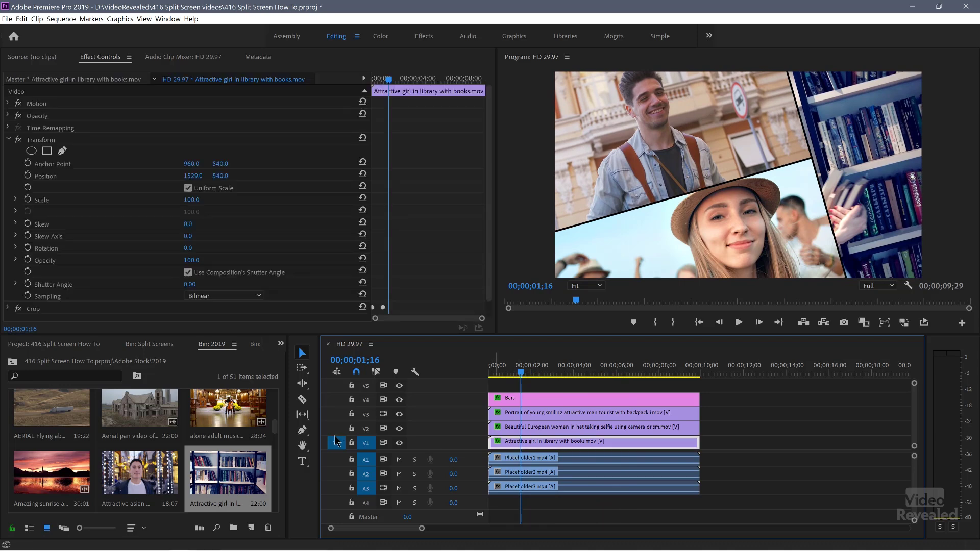
double_click(254, 448)
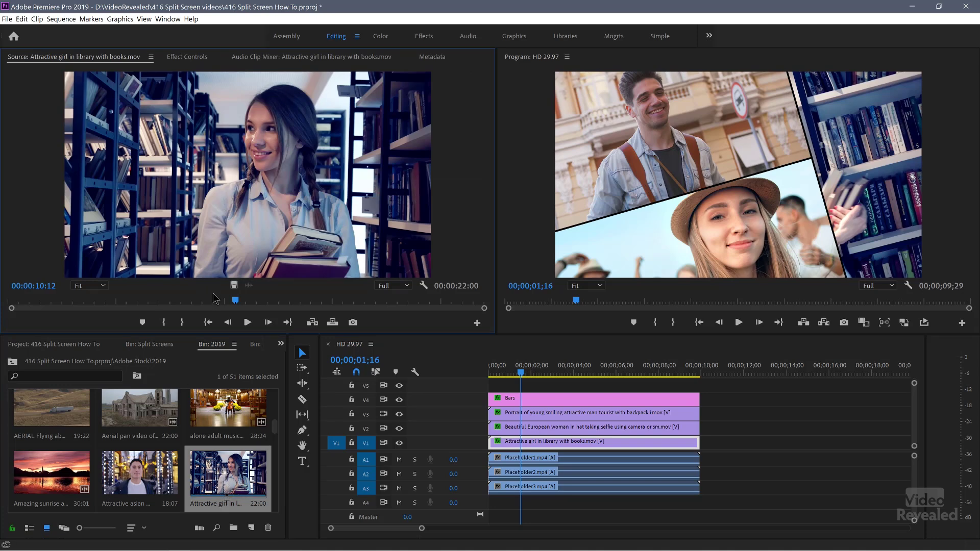
drag(211, 306, 5, 305)
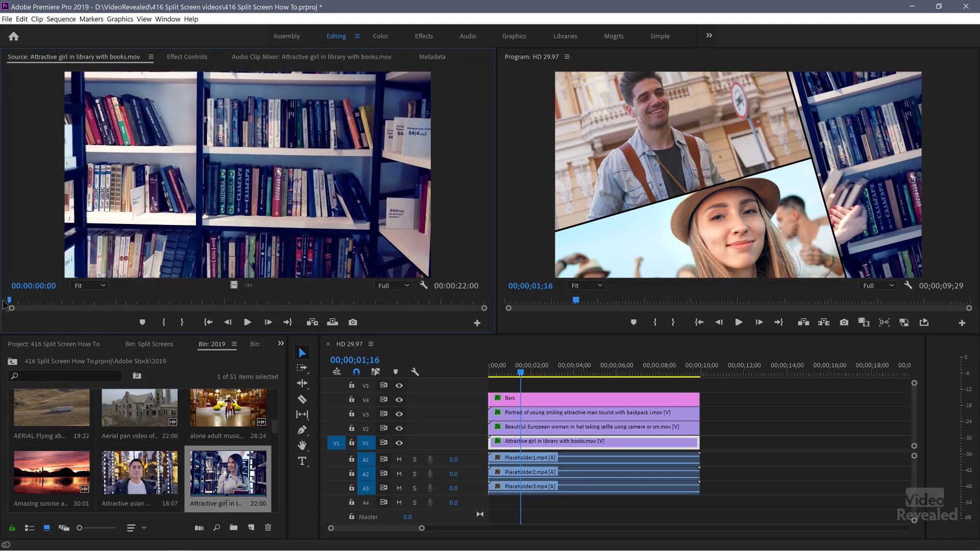
drag(25, 306, 112, 309)
key(i)
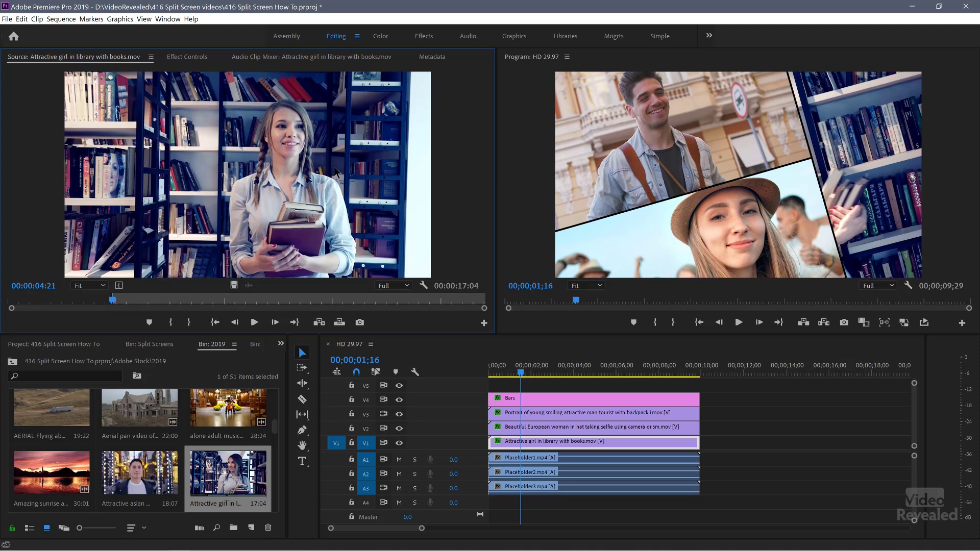
Step: Replace the library clip on V1 with the newly marked source range and play the sequence from the start
drag(301, 131, 510, 446)
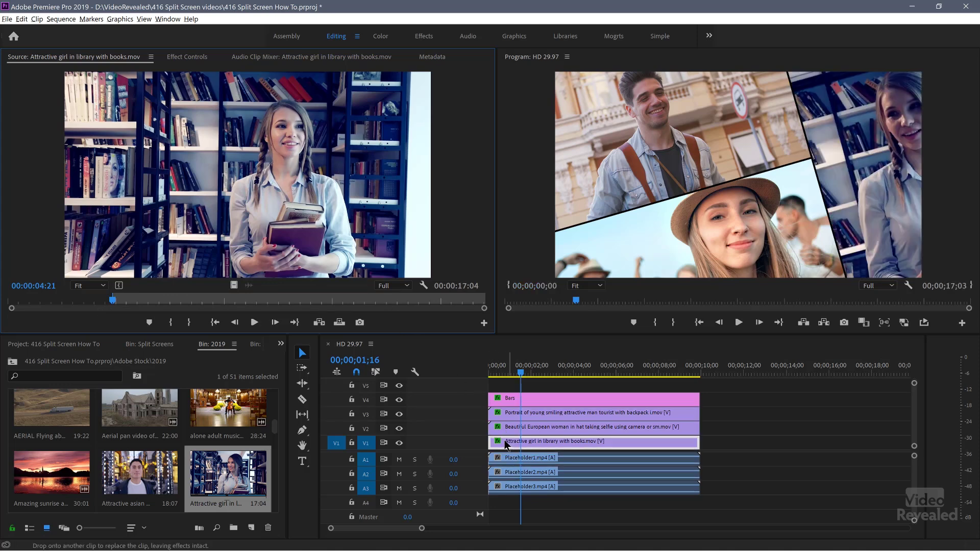
key(Home)
key(space)
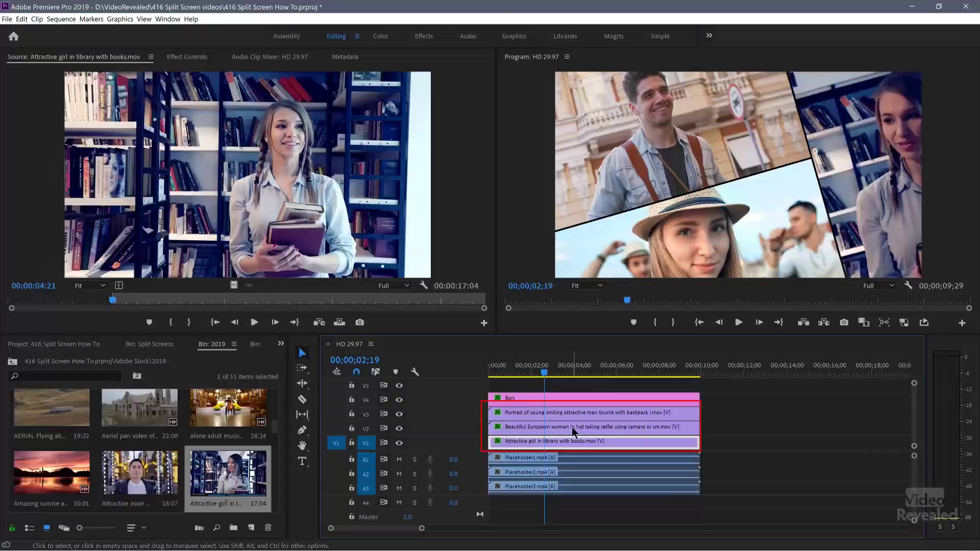
Step: Match Frame the selfie clip on V2 to load its full source and mark its In point at 00:00:16:08
double_click(572, 426)
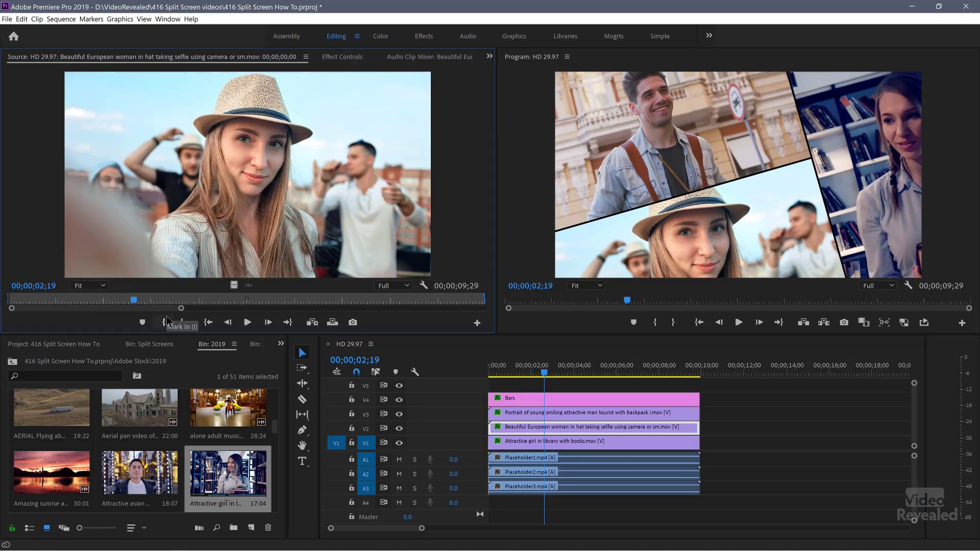
click(558, 431)
key(f)
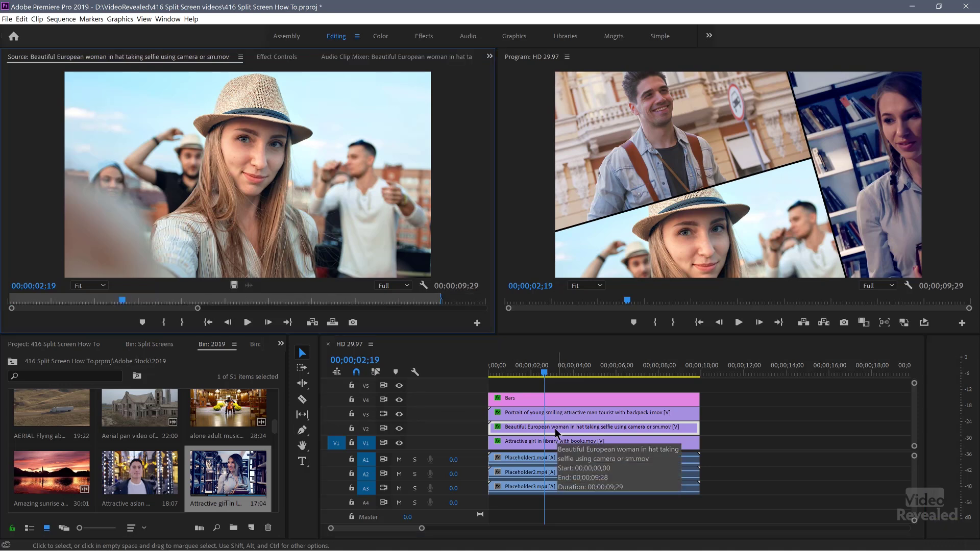
double_click(117, 308)
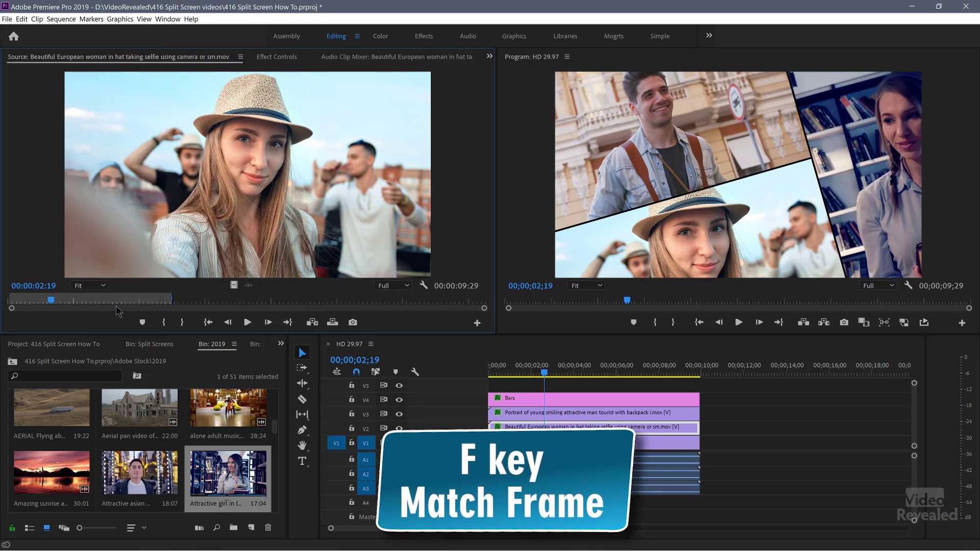
drag(134, 304, 278, 297)
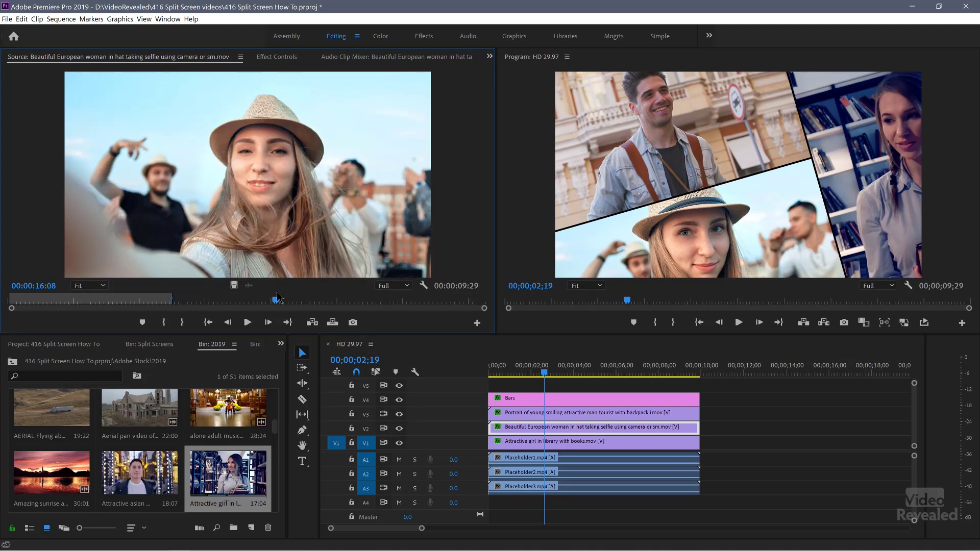
key(i)
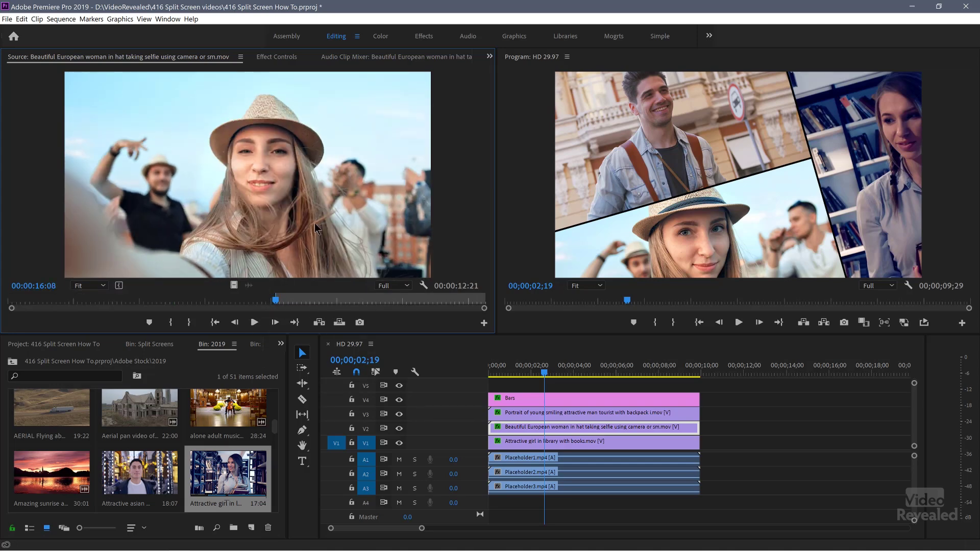
Step: Replace the selfie clip on V2 with the newly marked source range and play the sequence from the start
drag(500, 359, 524, 427)
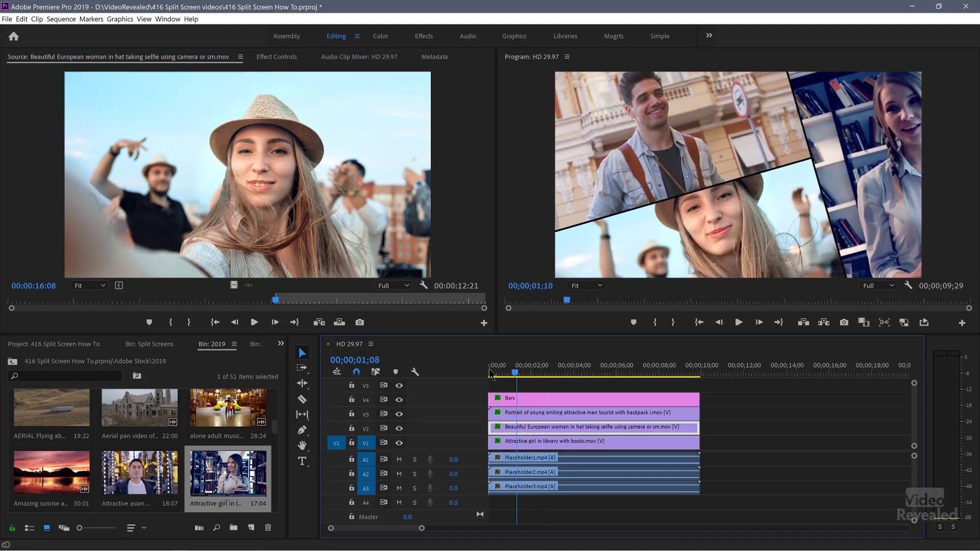
key(Home)
key(space)
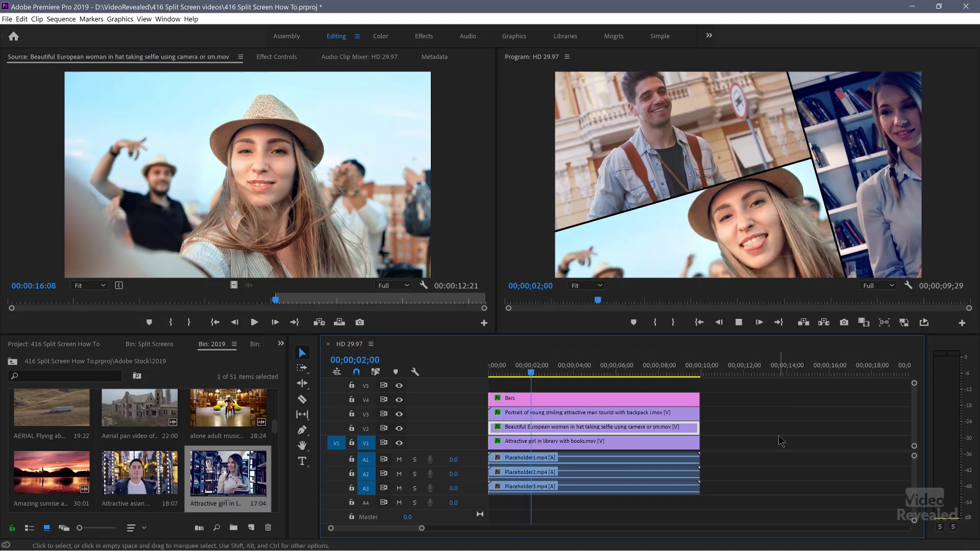
key(space)
Step: Browse the footage in the 2019 and 2018 bins for a clip suited to the next split screen
scroll(143, 469, up, 1)
scroll(143, 468, up, 1)
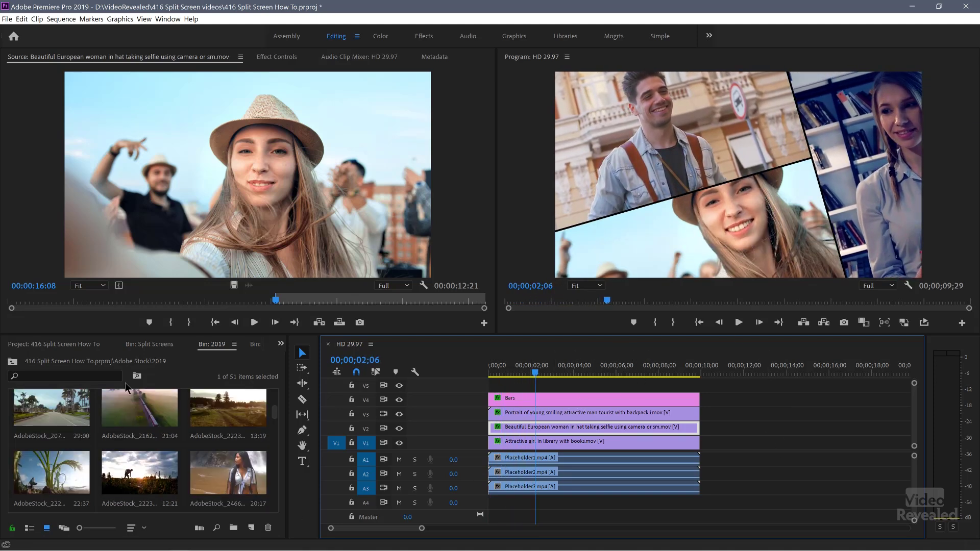
click(255, 344)
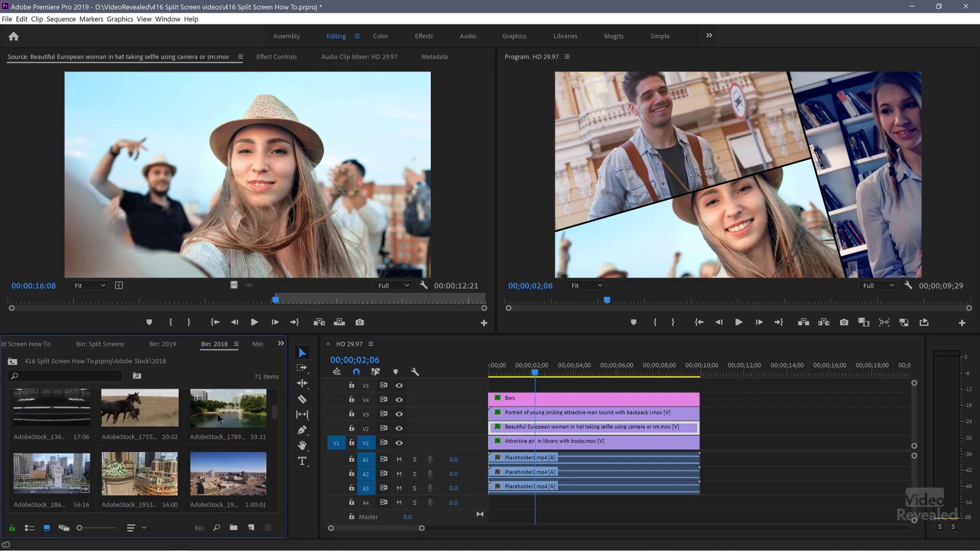
scroll(223, 418, up, 2)
scroll(224, 416, down, 1)
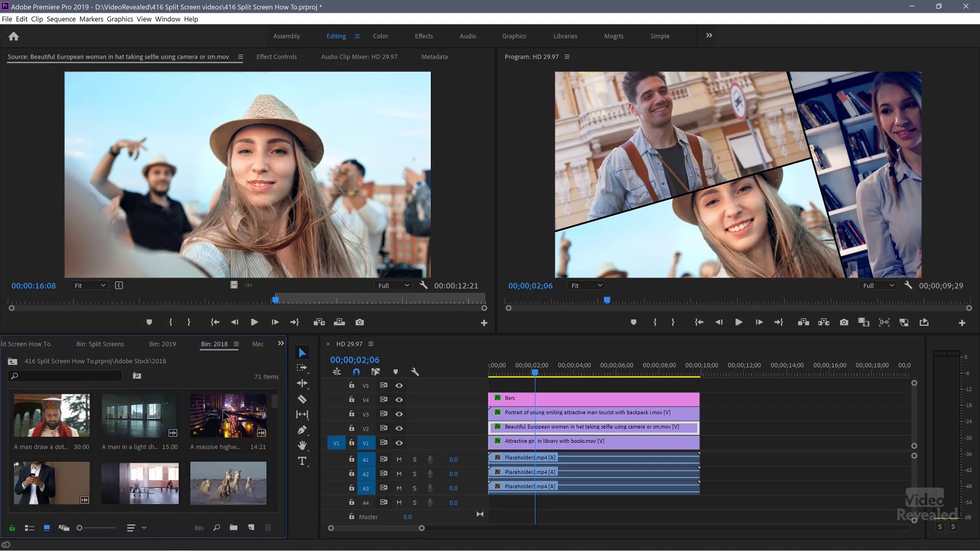
scroll(224, 416, down, 4)
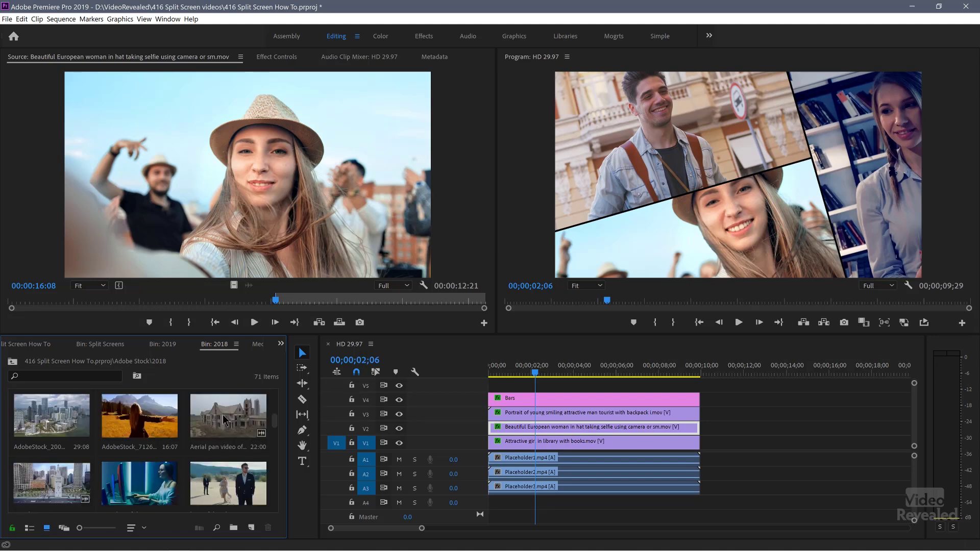
scroll(223, 419, down, 2)
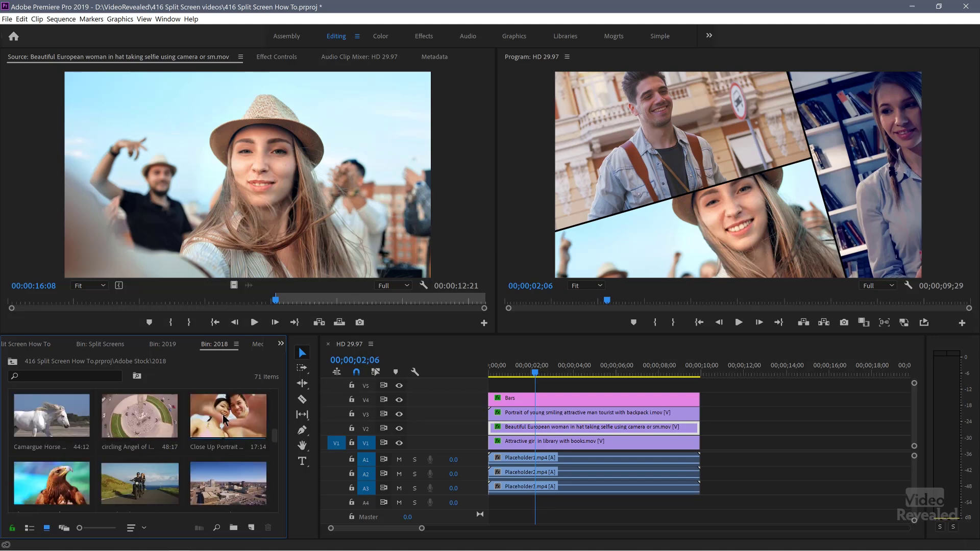
scroll(224, 419, down, 4)
scroll(224, 422, down, 3)
scroll(223, 423, down, 2)
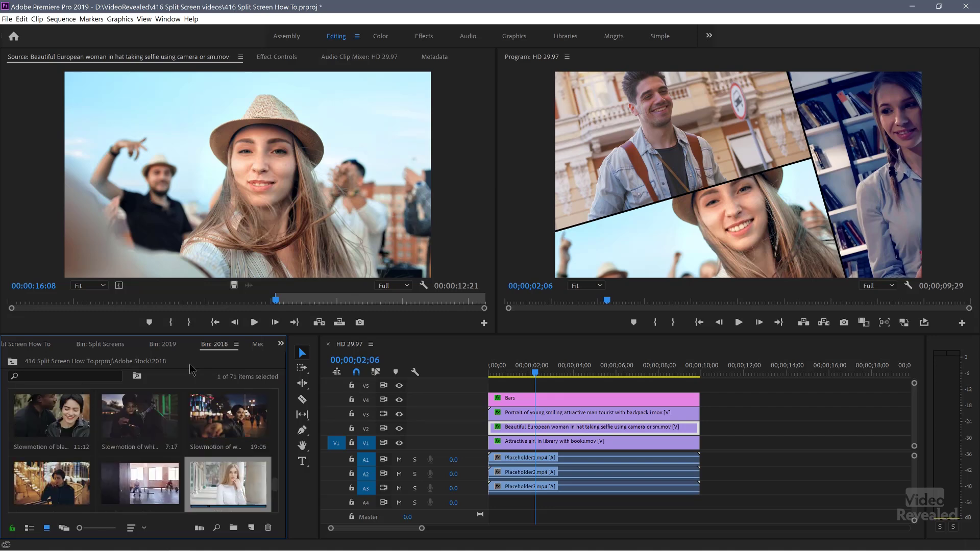
Step: Add the 2x2 four-panel template from the Split Screens bin directly after the existing split screen and move the playhead to 00;00;13;26
click(93, 348)
scroll(129, 459, down, 2)
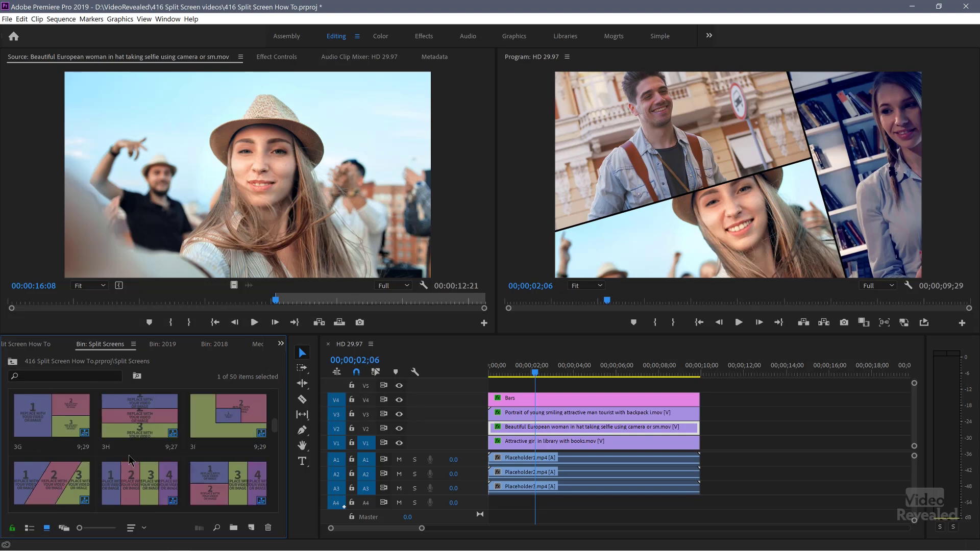
scroll(131, 460, down, 4)
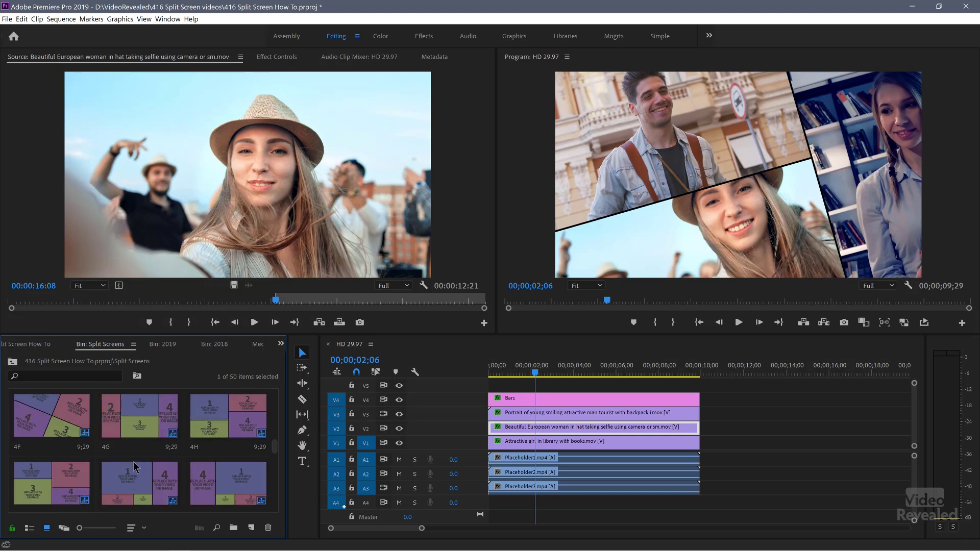
scroll(134, 466, down, 1)
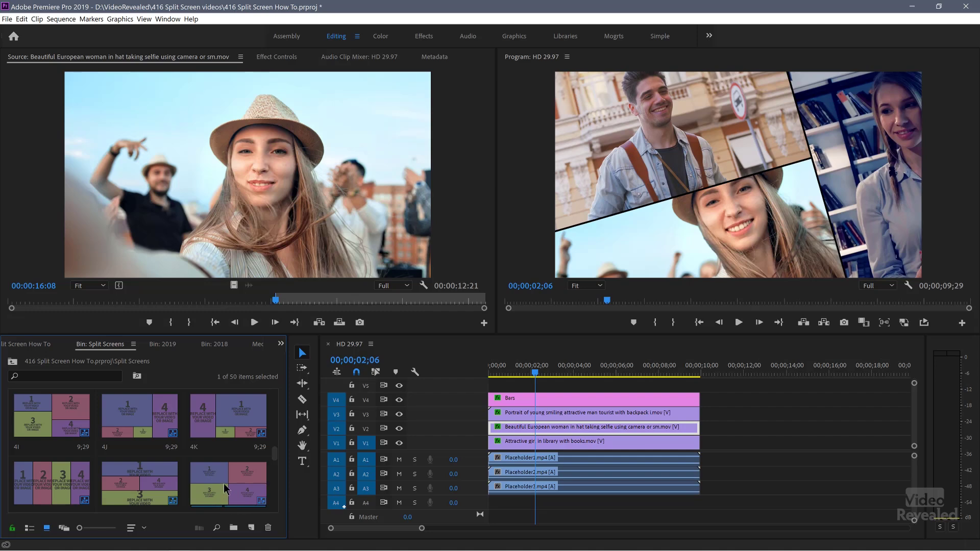
drag(218, 488, 813, 462)
drag(755, 367, 786, 367)
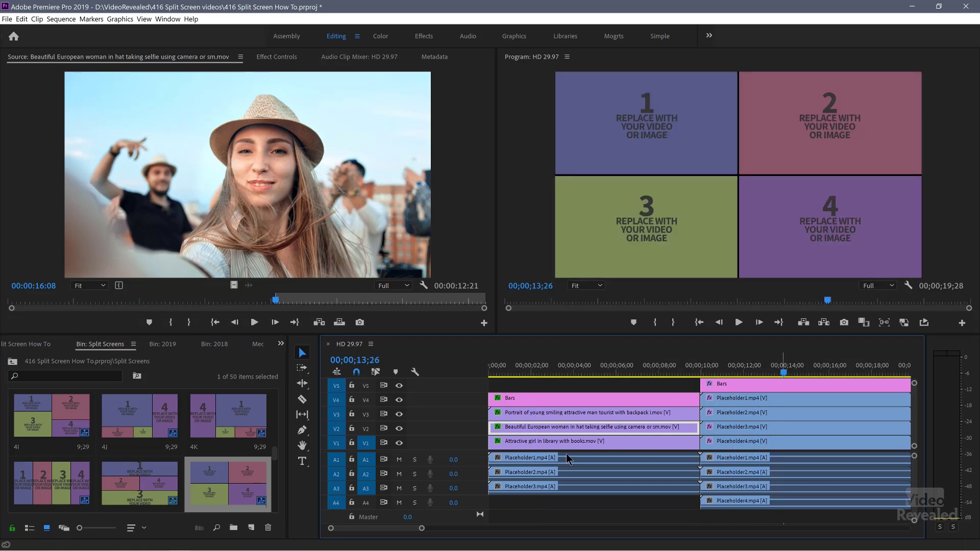
Step: Replace Placeholder1 on V4 with the blonde fashion portrait clip from the 2018 bin and open that clip in the Source Monitor
click(222, 345)
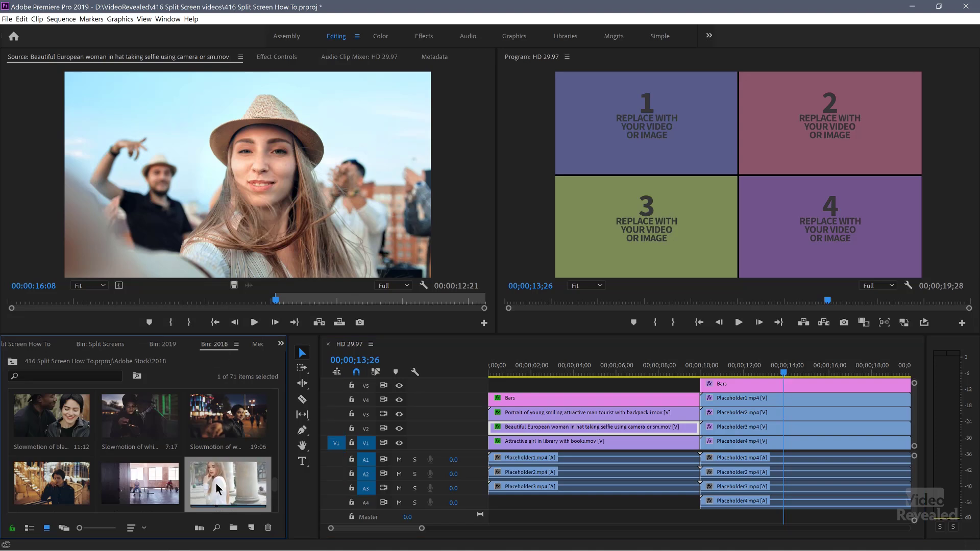
drag(217, 489, 736, 402)
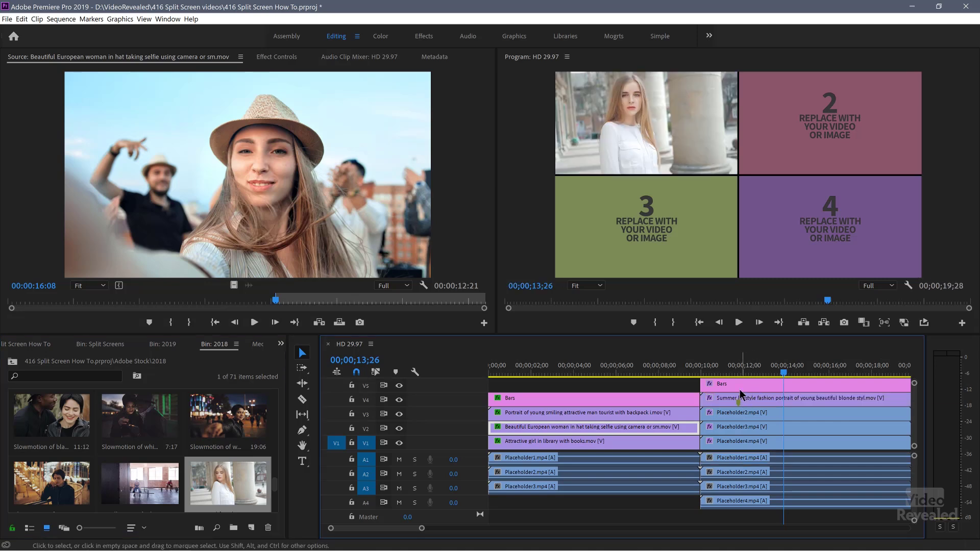
double_click(226, 477)
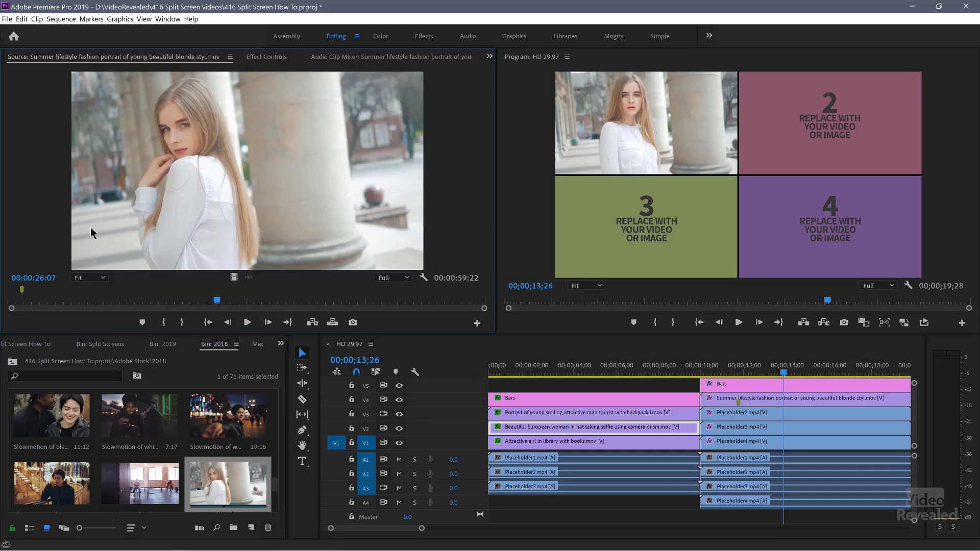
Step: Mark the portrait clip's In point at 00:00:10:21 and replace Placeholder2 on V3 with that range
mouse_move(51, 305)
mouse_down()
mouse_move(110, 302)
mouse_move(94, 305)
mouse_up()
key(i)
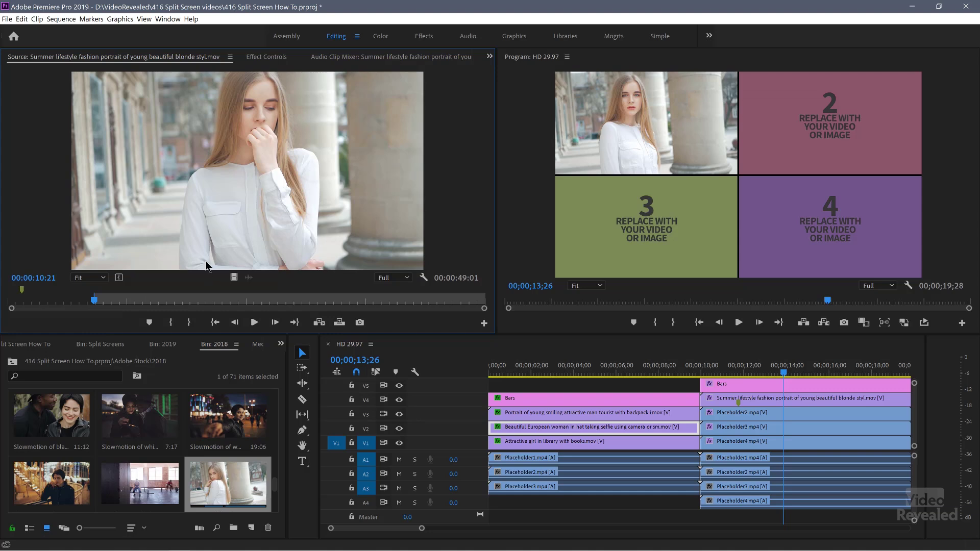
drag(678, 386, 748, 413)
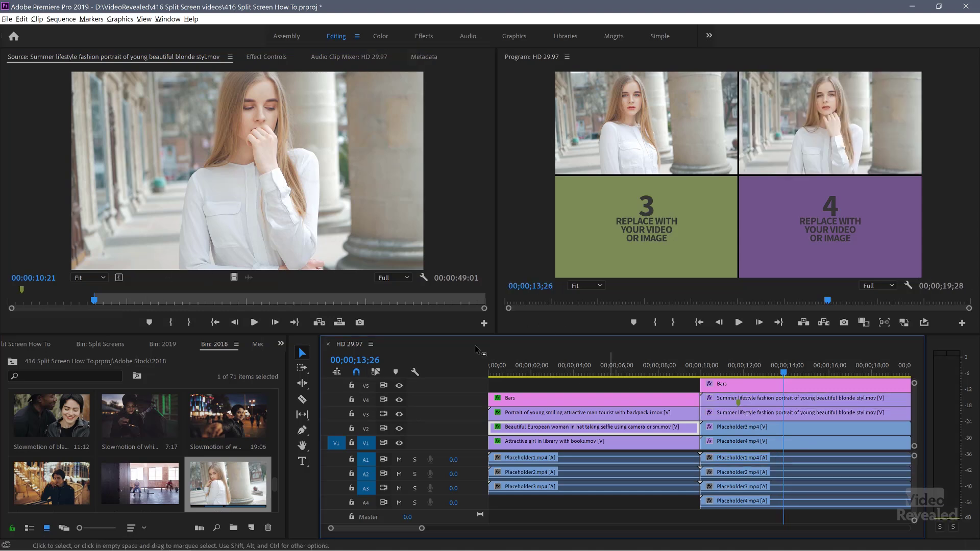
Step: Mark a new In point at 00:00:32:08 in the portrait clip and replace Placeholder3 on V2 with that range
click(266, 302)
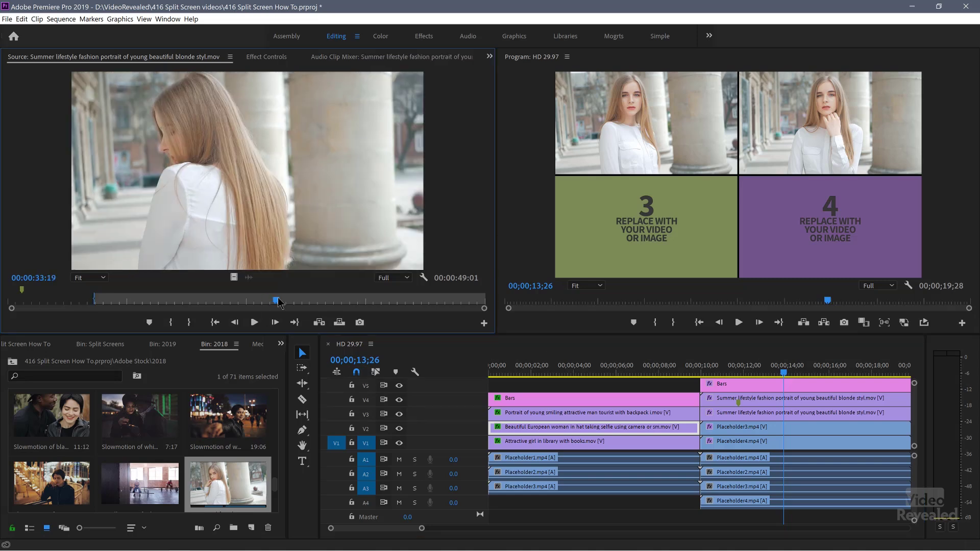
key(i)
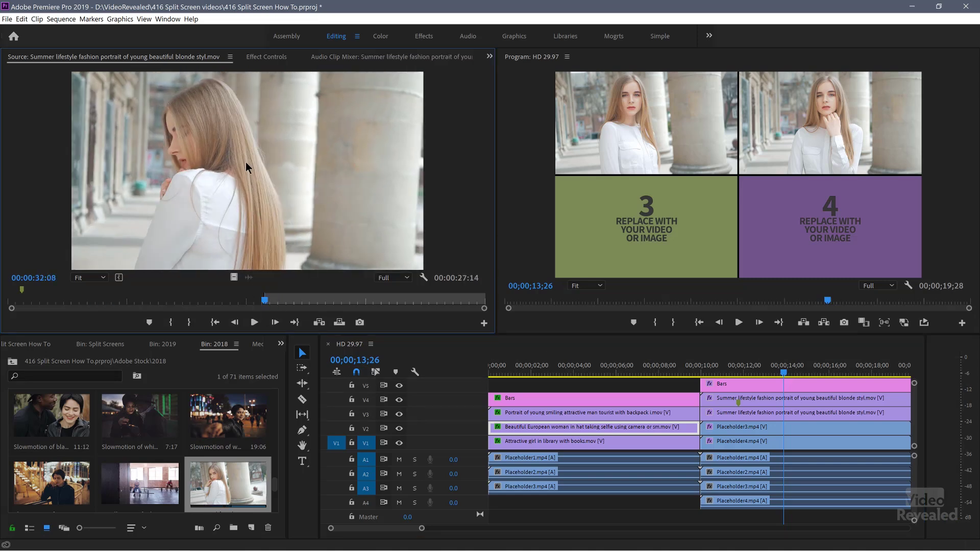
drag(636, 355, 725, 427)
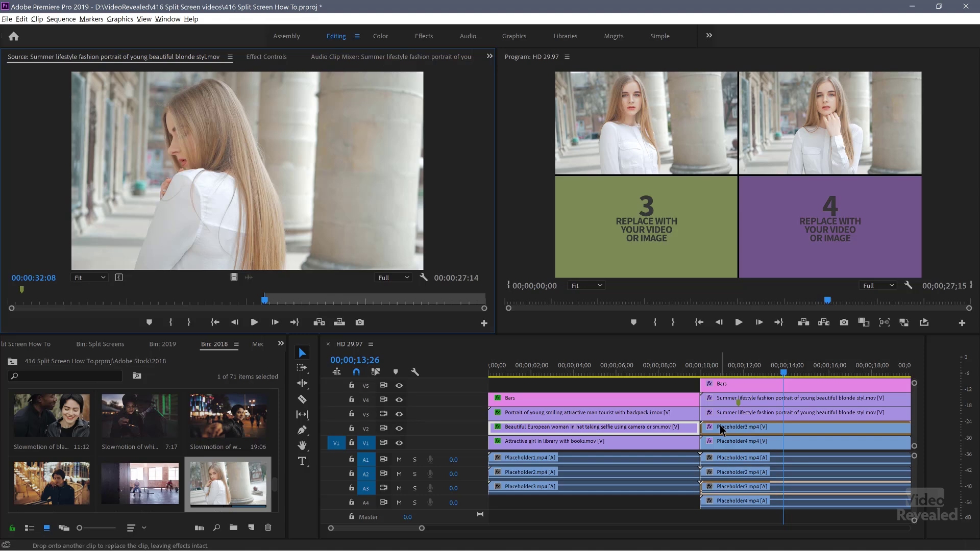
Step: Replace Placeholder4 on V1 with the portrait clip's range from a new In point at 00:00:44:20 and review the playback
click(363, 302)
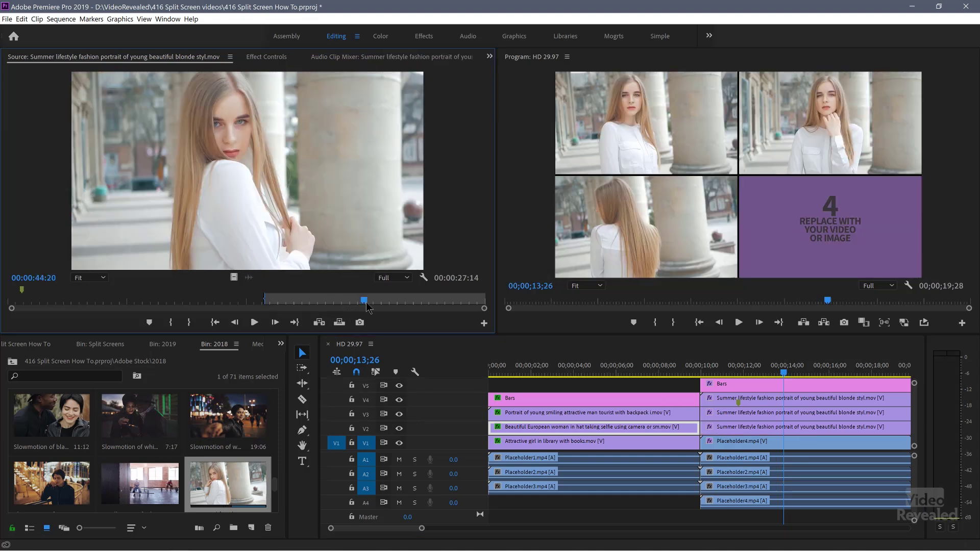
key(i)
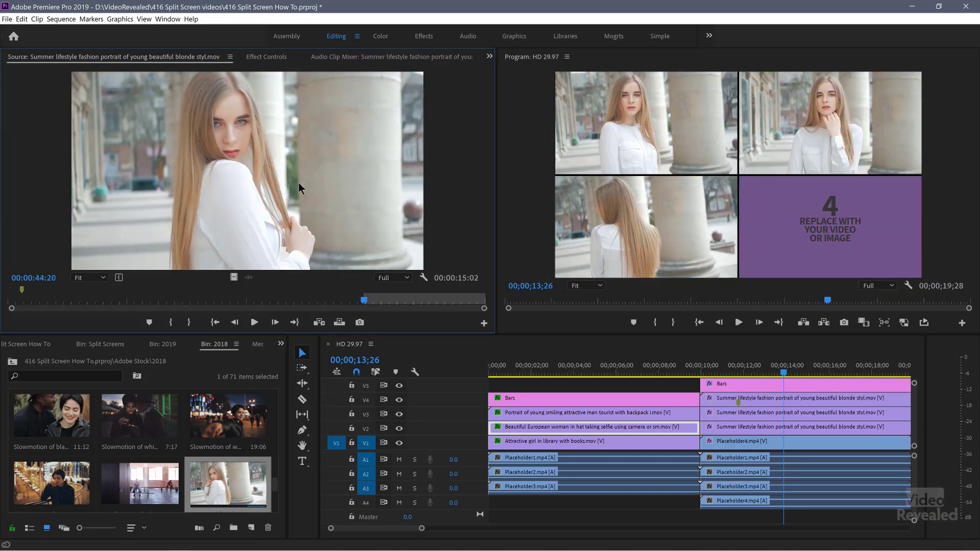
drag(658, 341, 753, 442)
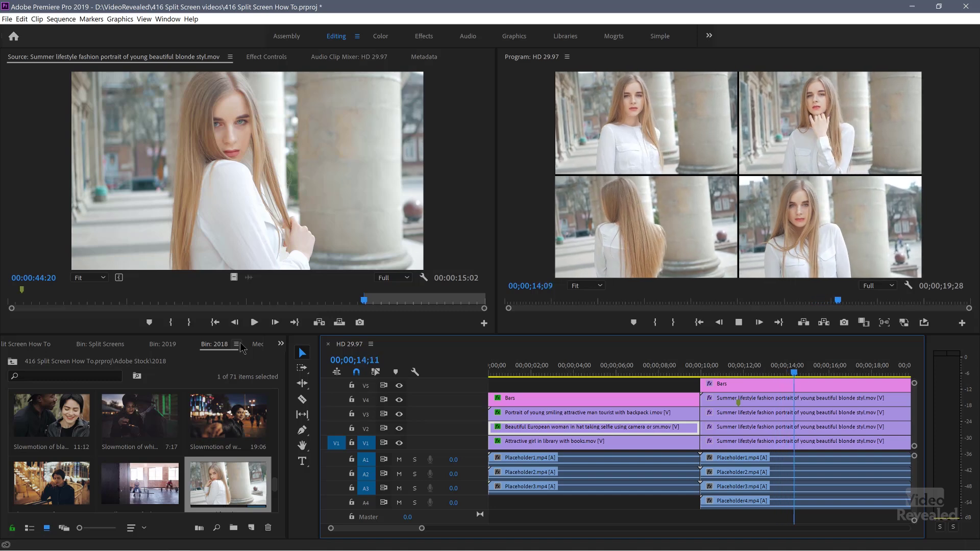
key(space)
Step: Search the effects for "tint" and apply the Tint effect to the second split screen's portrait clip on V4
key(minus)
key(minus)
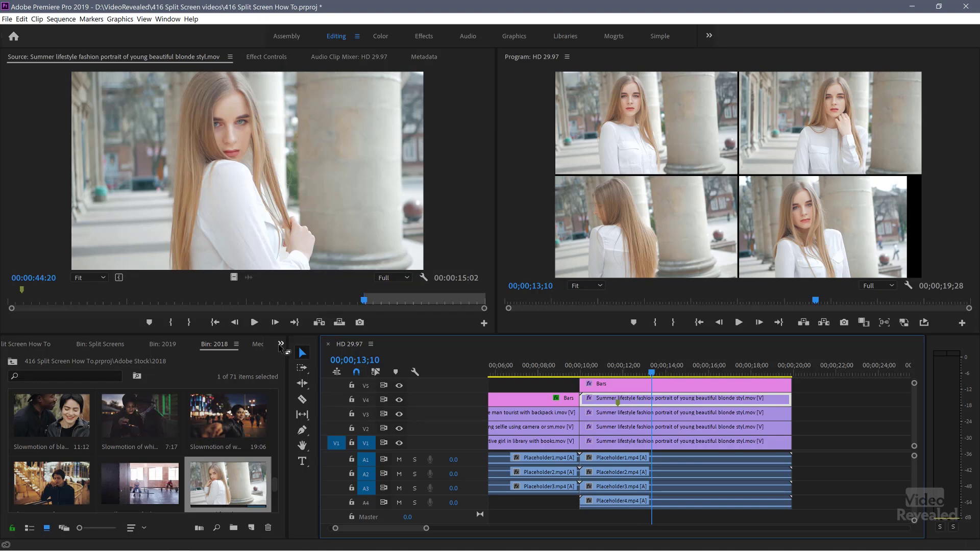
click(280, 346)
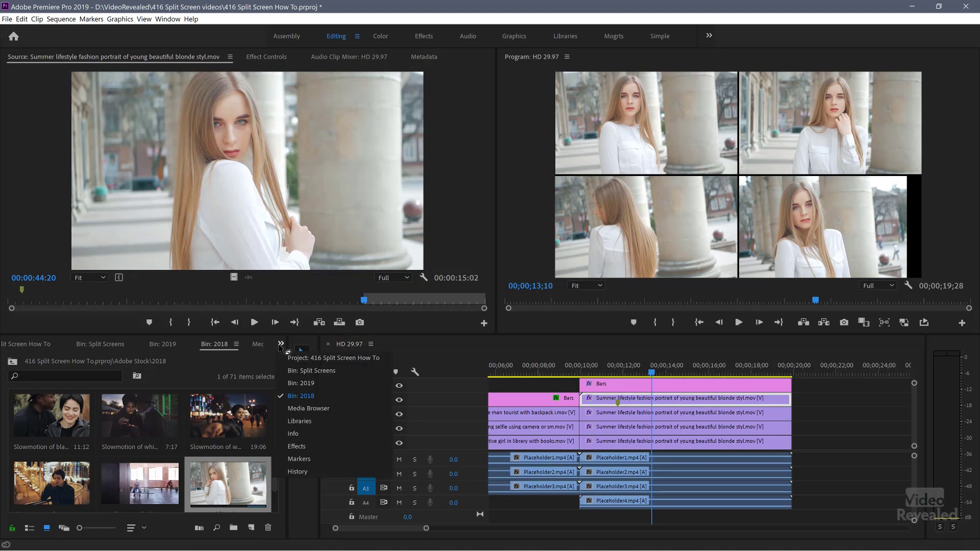
click(305, 448)
click(93, 358)
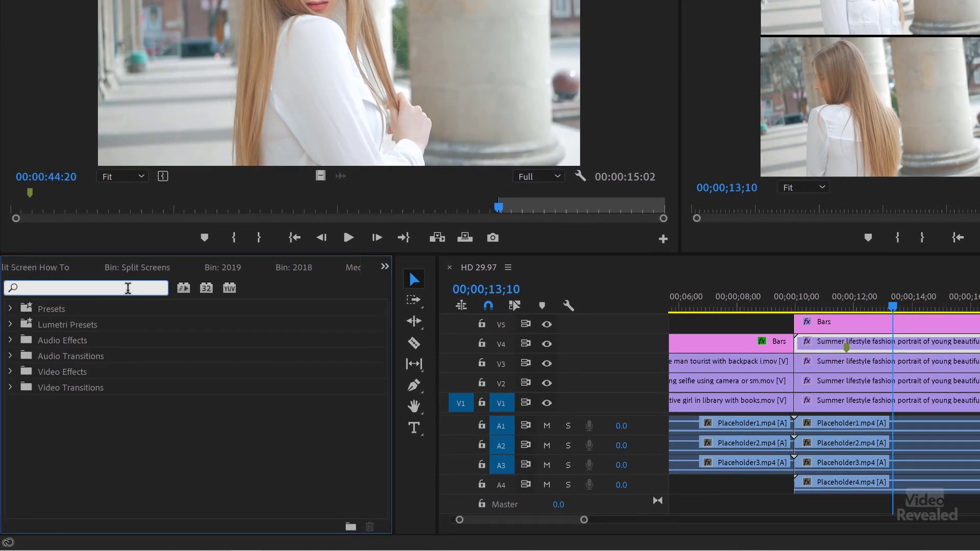
text(tint)
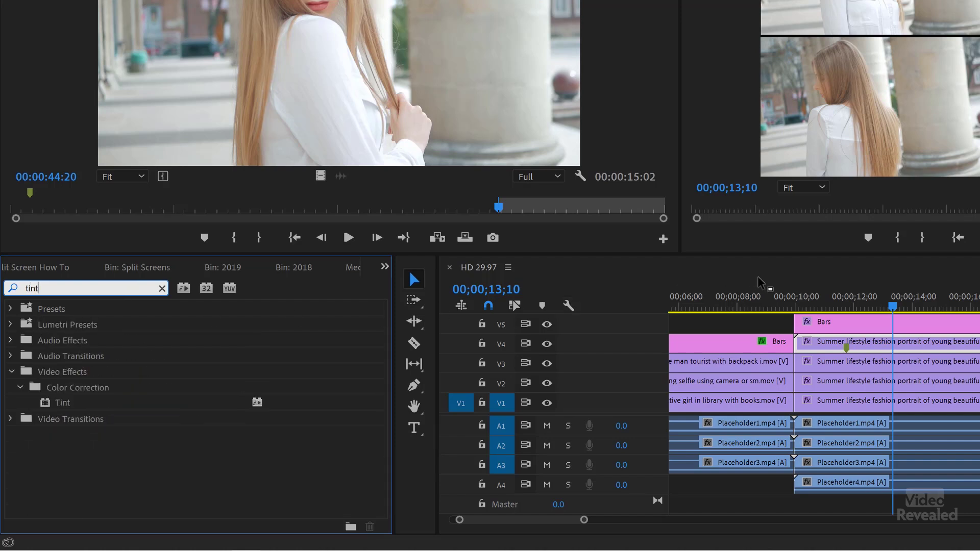
double_click(45, 402)
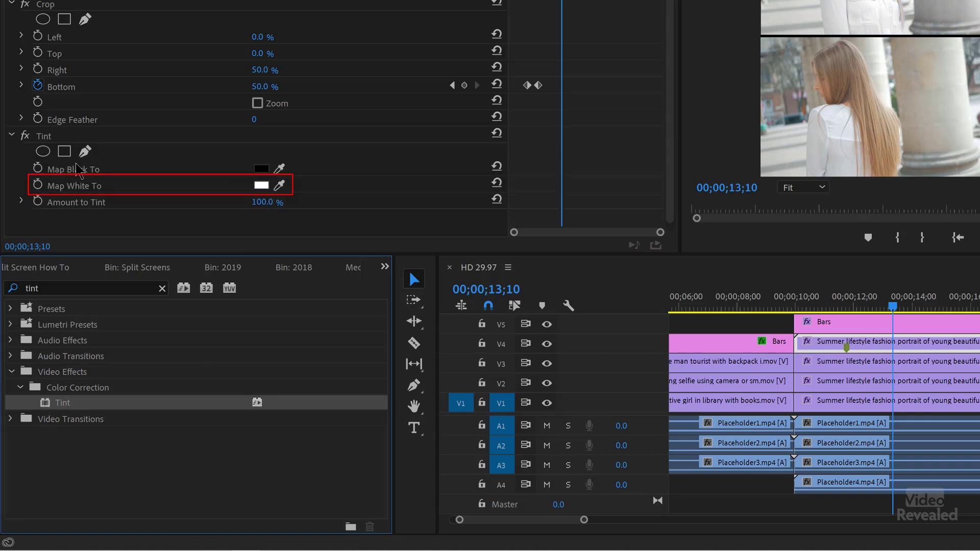
Step: Set the V4 clip's Tint Map White To color to light red FF8484
click(262, 185)
mouse_move(741, 345)
mouse_down()
mouse_move(735, 363)
mouse_move(695, 375)
mouse_up()
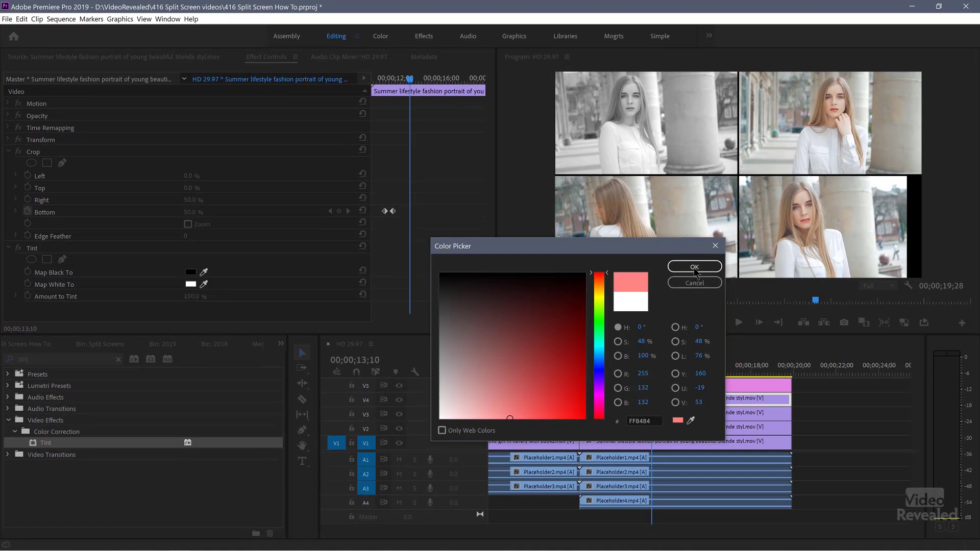
click(694, 267)
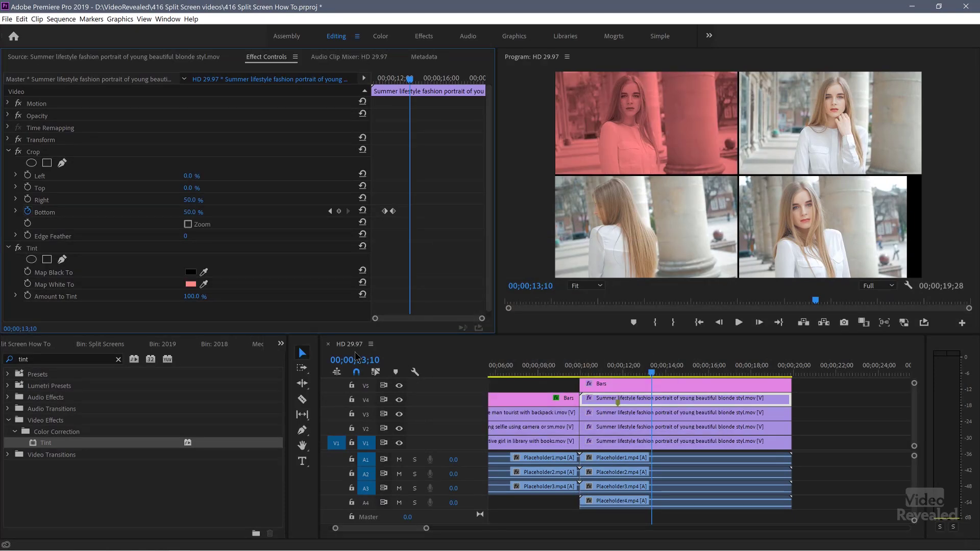
Step: Apply the Tint effect to the portrait clip on V3, collapsing its Transform settings
click(621, 414)
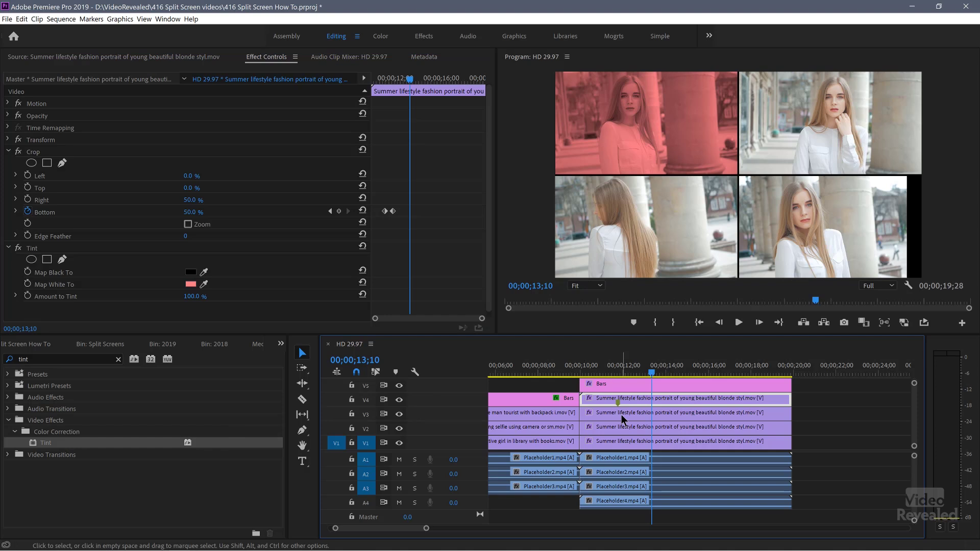
click(32, 449)
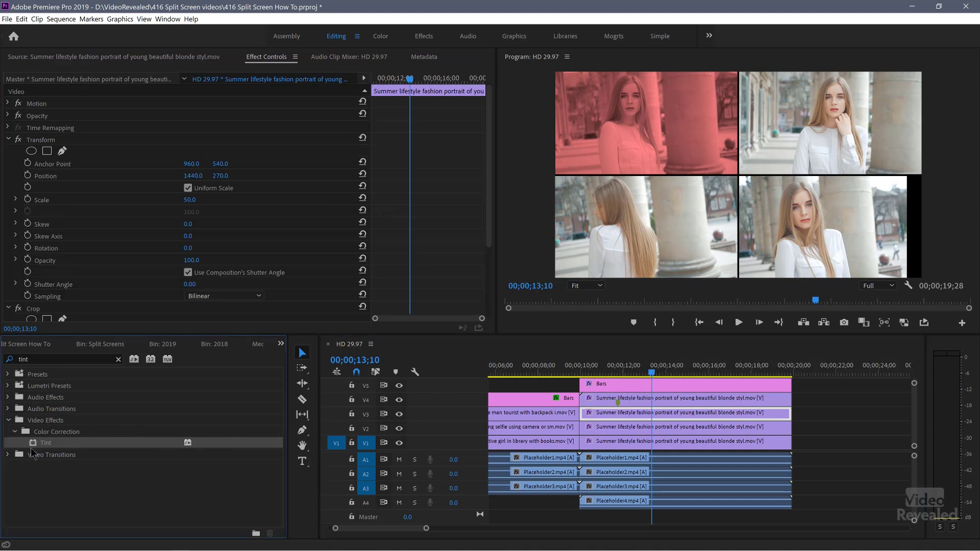
click(9, 139)
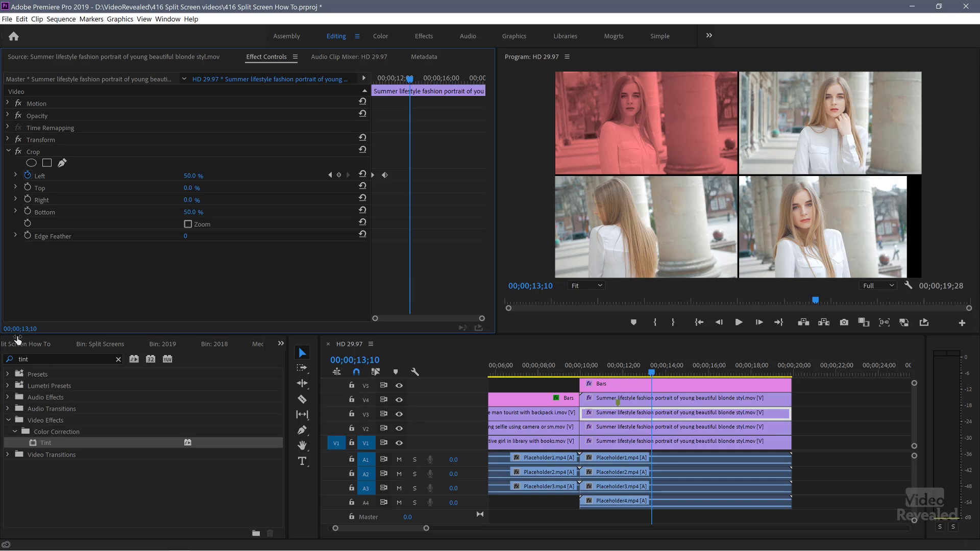
double_click(41, 443)
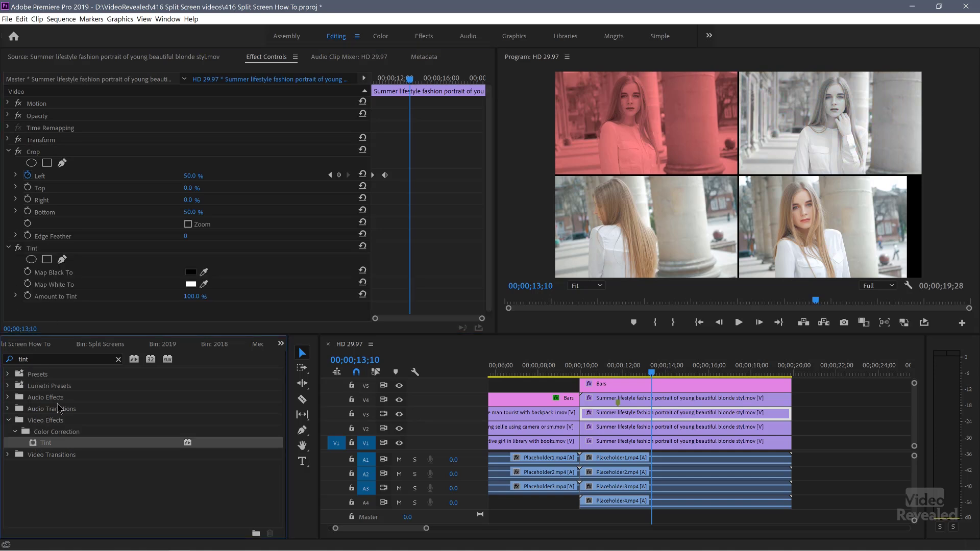
Step: Set the V3 clip's Tint Map White To color to light green B9FFA6
click(190, 284)
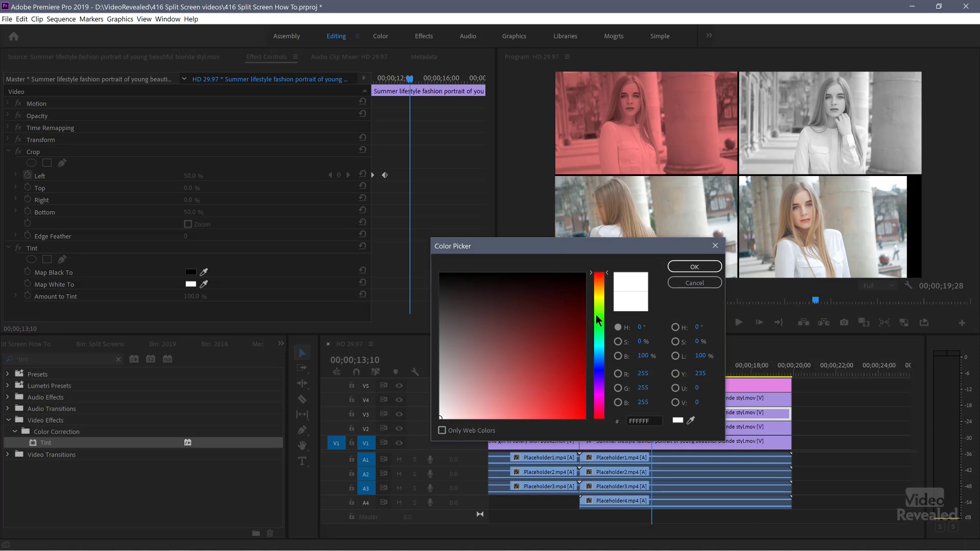
click(596, 316)
click(507, 406)
click(492, 418)
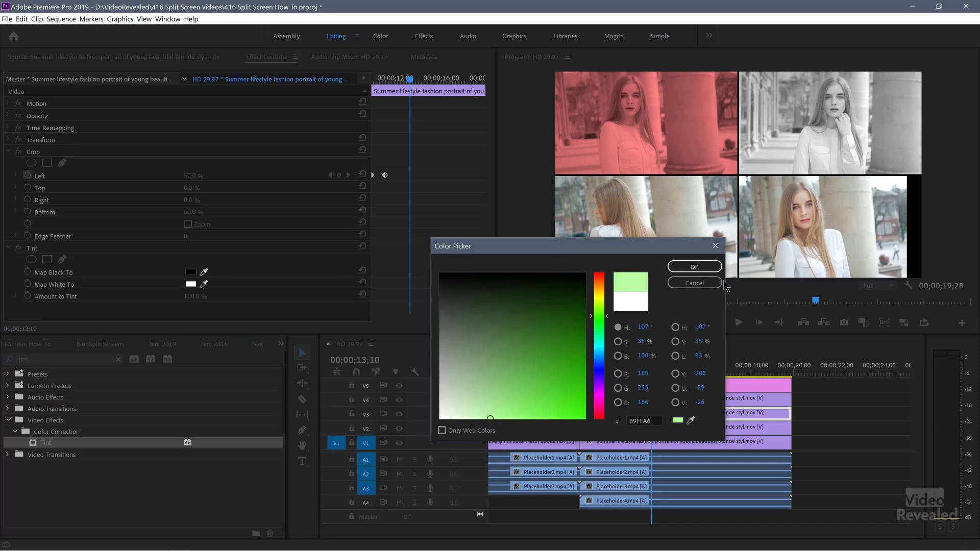
click(694, 266)
Step: Apply the Tint effect to the portrait clip on V2
click(633, 426)
drag(35, 441, 156, 301)
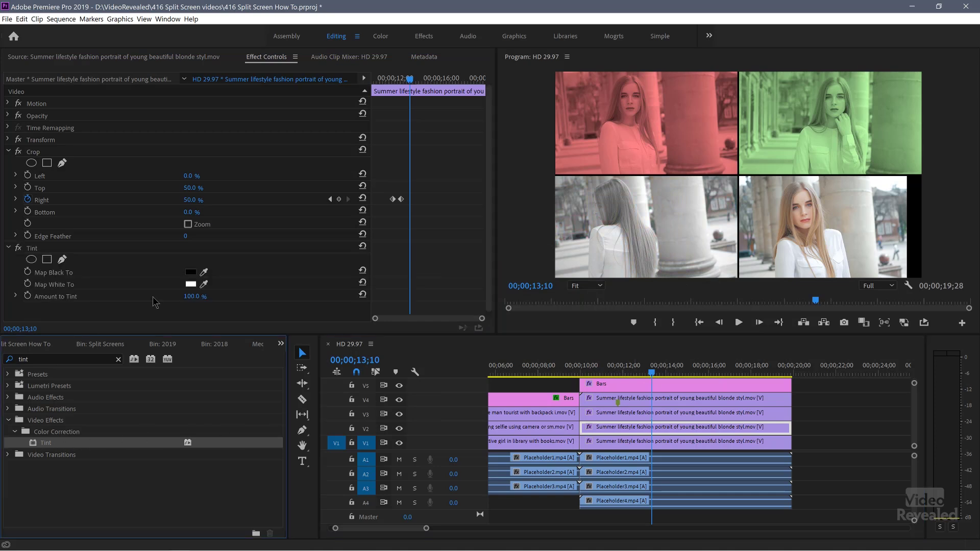
Step: Set the V2 clip's Tint Map White To color to light purple EC8AFF, leaving its Tint effect switched on
click(191, 284)
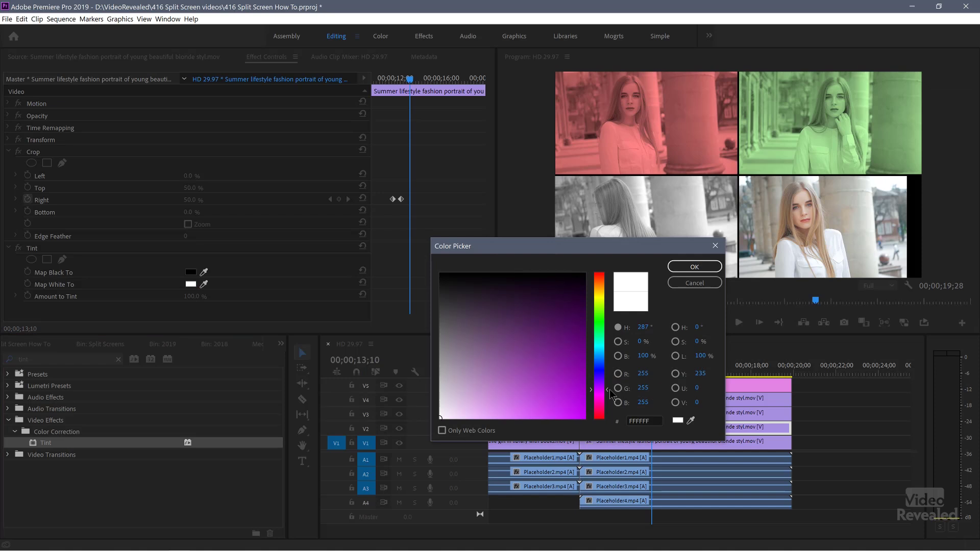
drag(521, 398, 506, 419)
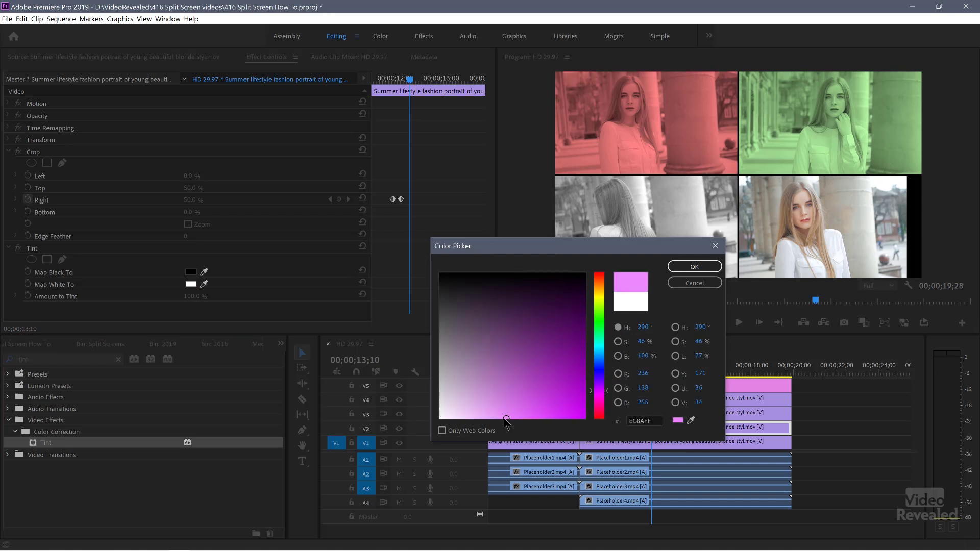
click(680, 265)
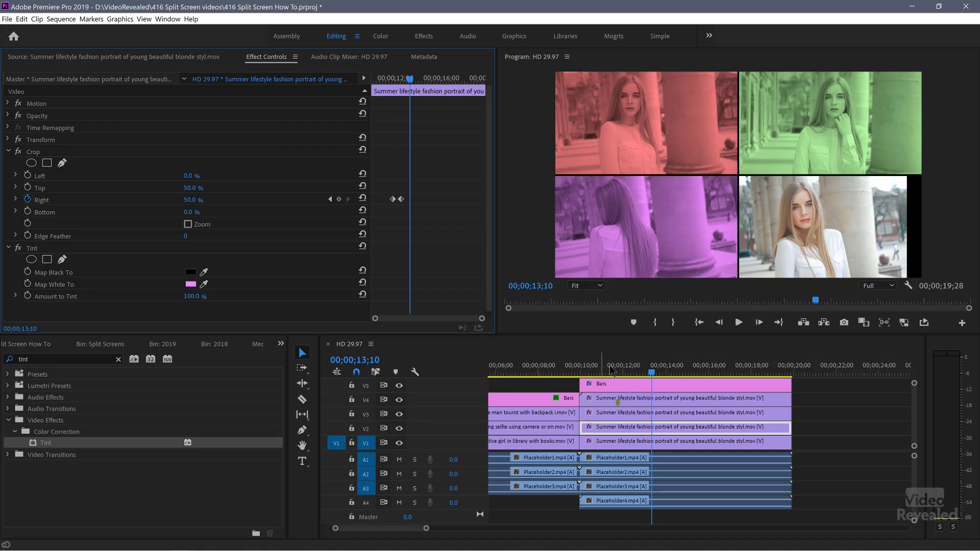
key(Up)
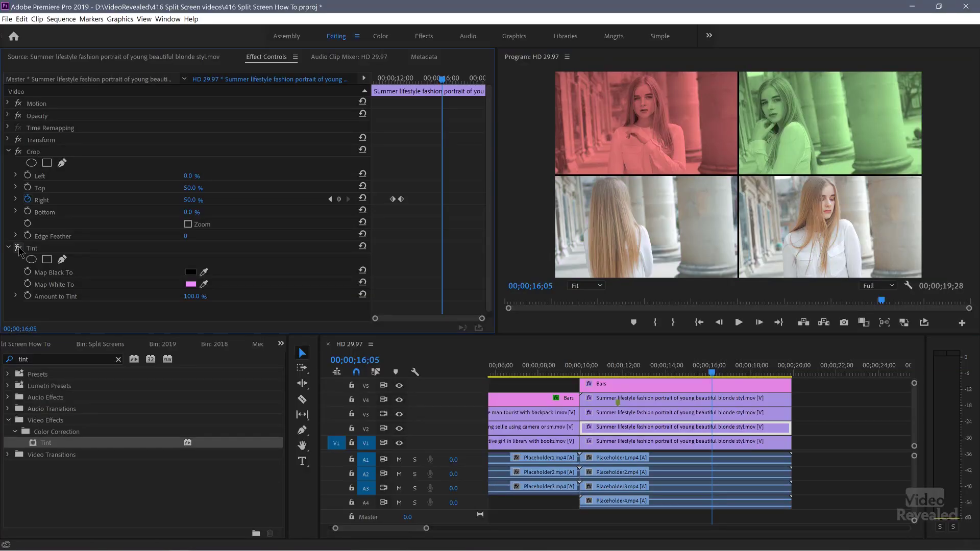
click(19, 249)
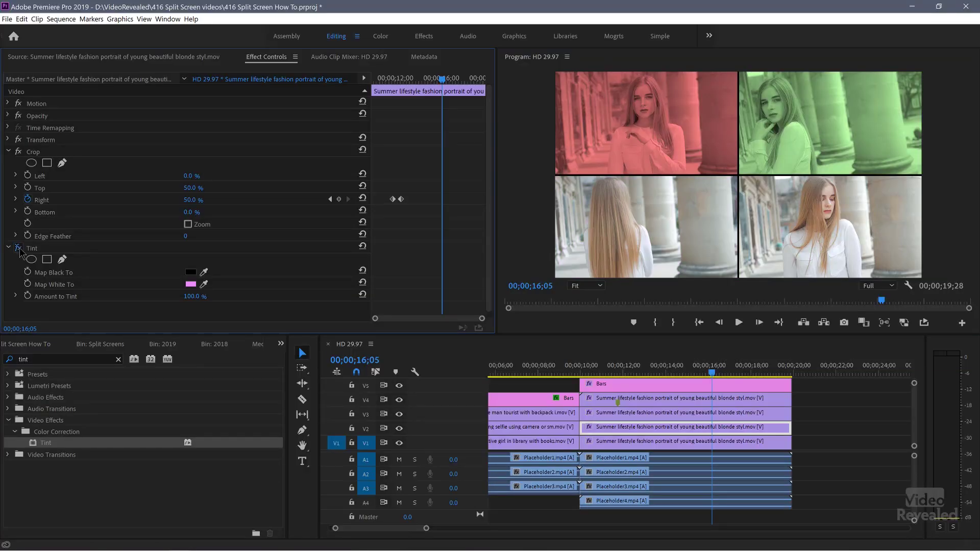
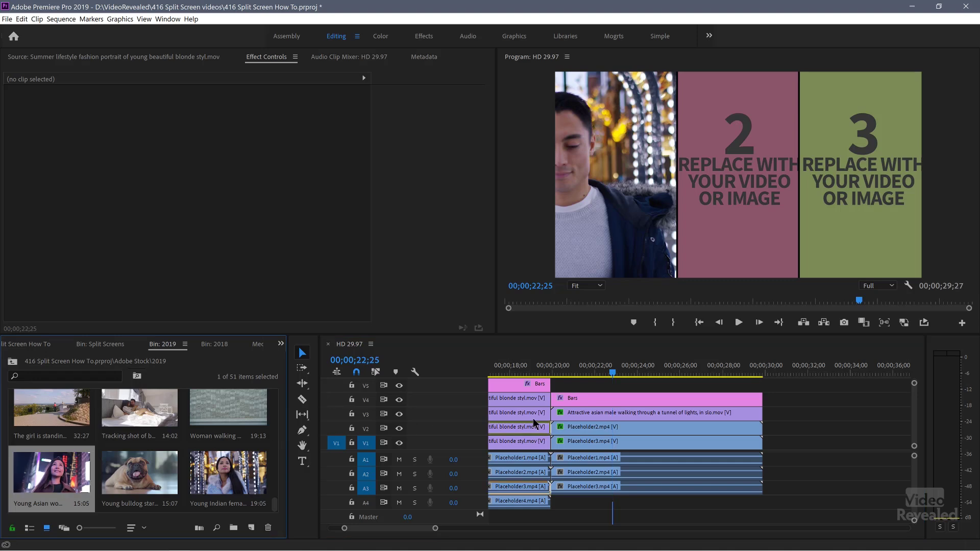
Step: Replace the Placeholder3 clip on V1 with the young Indian female footage and play the start of the three-panel split screen
drag(228, 472, 587, 442)
drag(594, 374, 542, 374)
key(space)
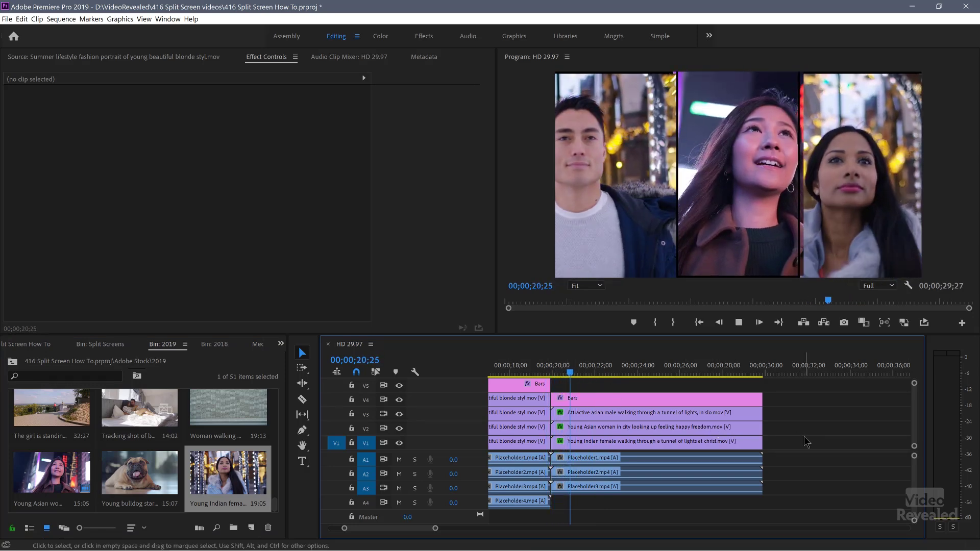
key(space)
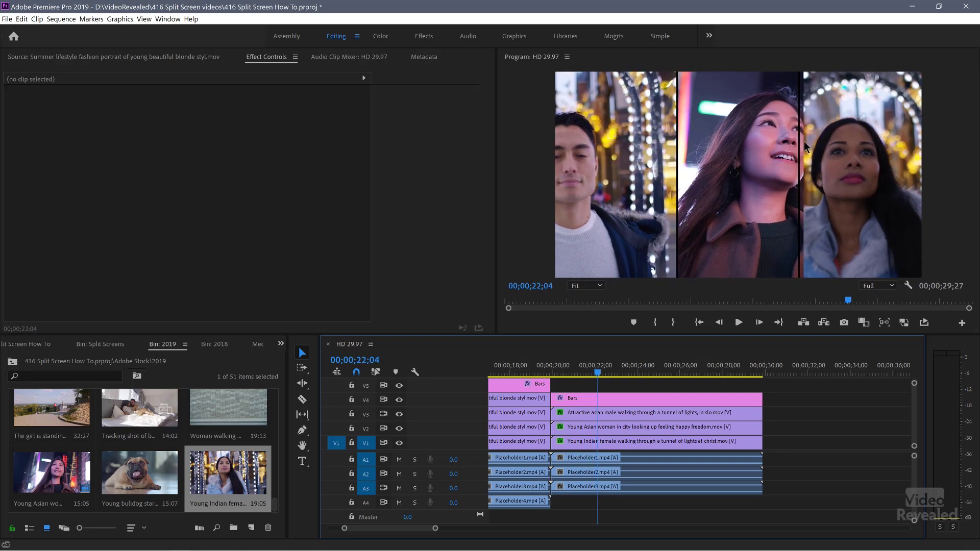
Step: Compare the three-panel split screen with the Bars track V4 hidden and shown, including during playback
click(598, 403)
click(400, 401)
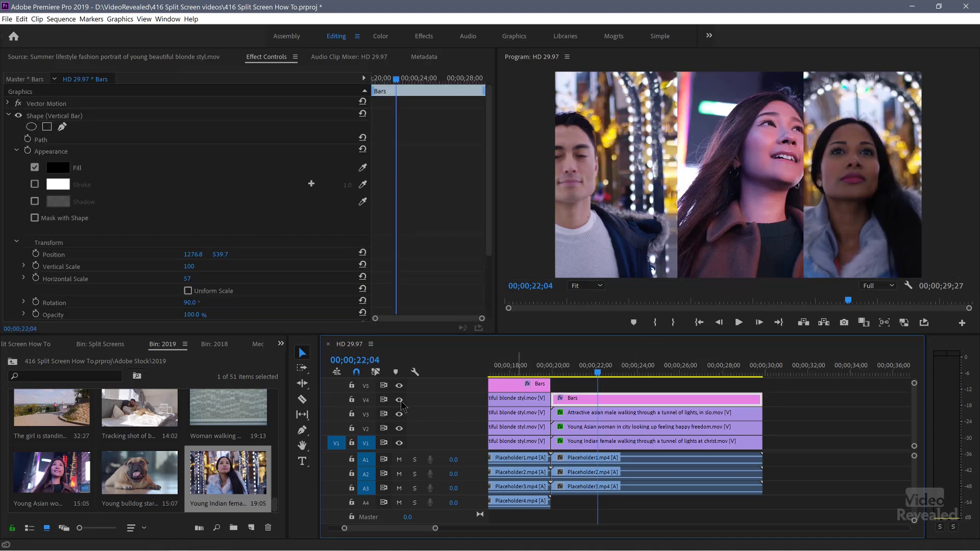
click(400, 401)
click(400, 402)
key(space)
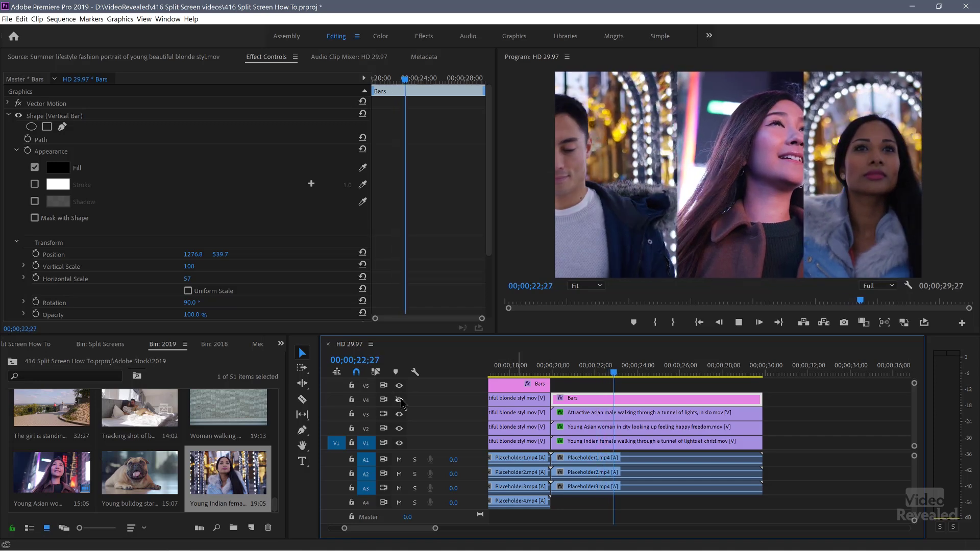
click(400, 400)
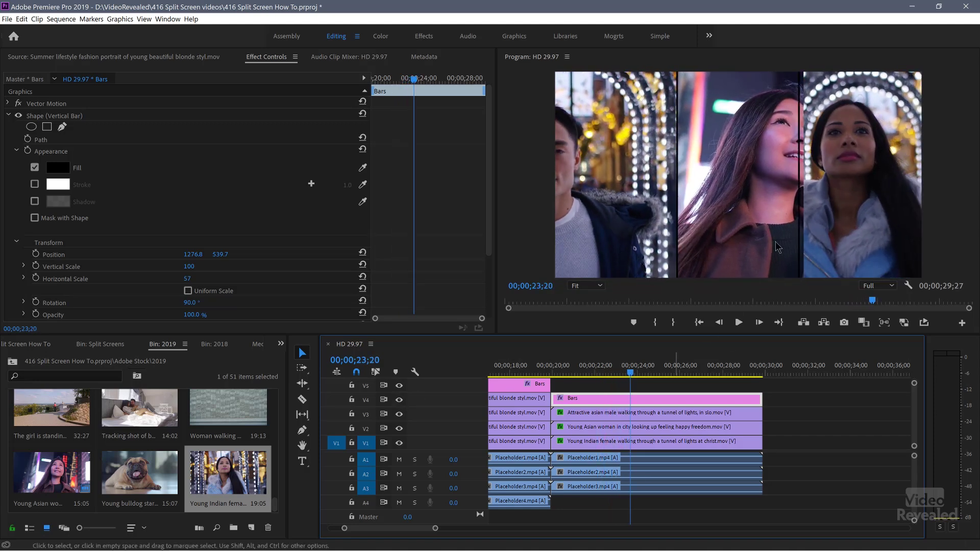
click(790, 153)
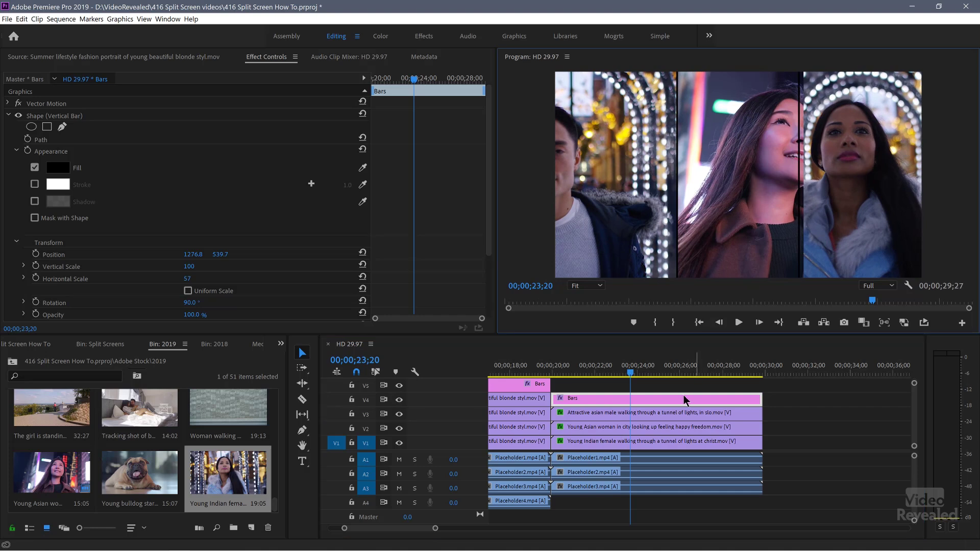
Step: Select the Young Asian woman clip on V2 and check which panel it fills by hiding and showing its track
click(638, 430)
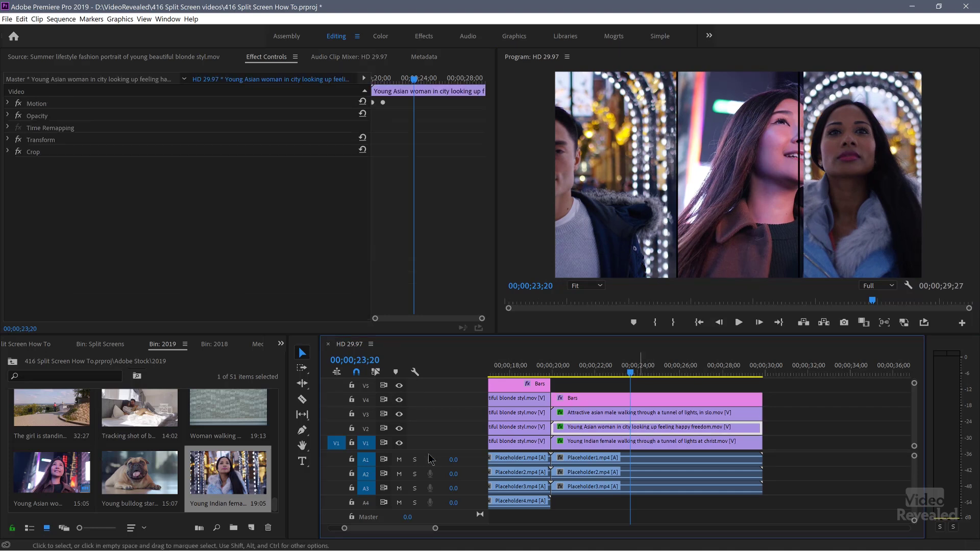
click(400, 428)
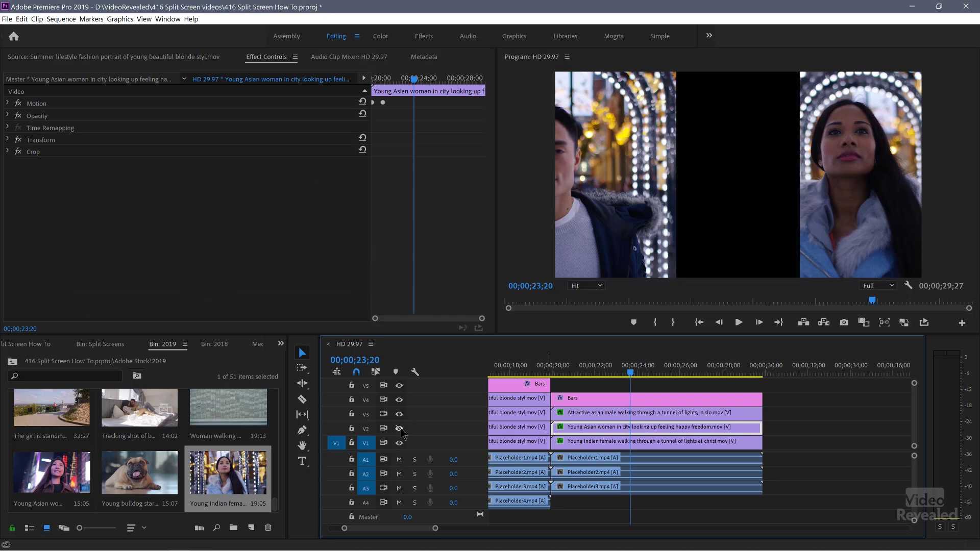
click(400, 427)
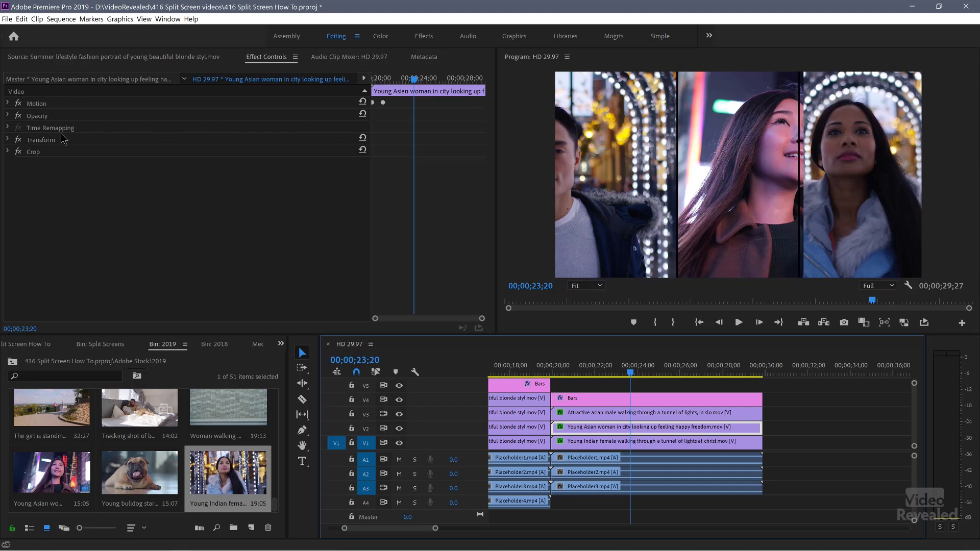
Step: Set the V2 clip's Crop Right value to 34.3% and play the split screen's opening to check its edge
click(7, 152)
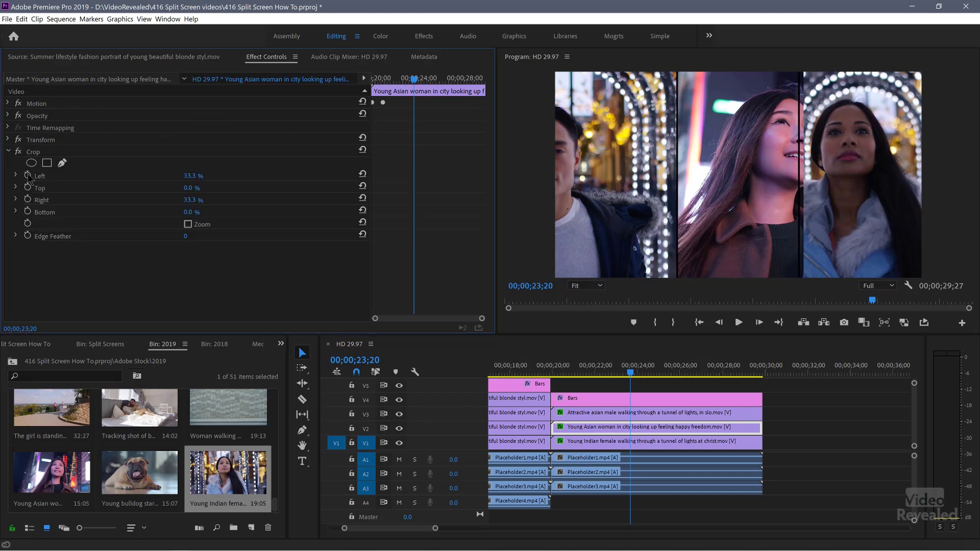
click(192, 200)
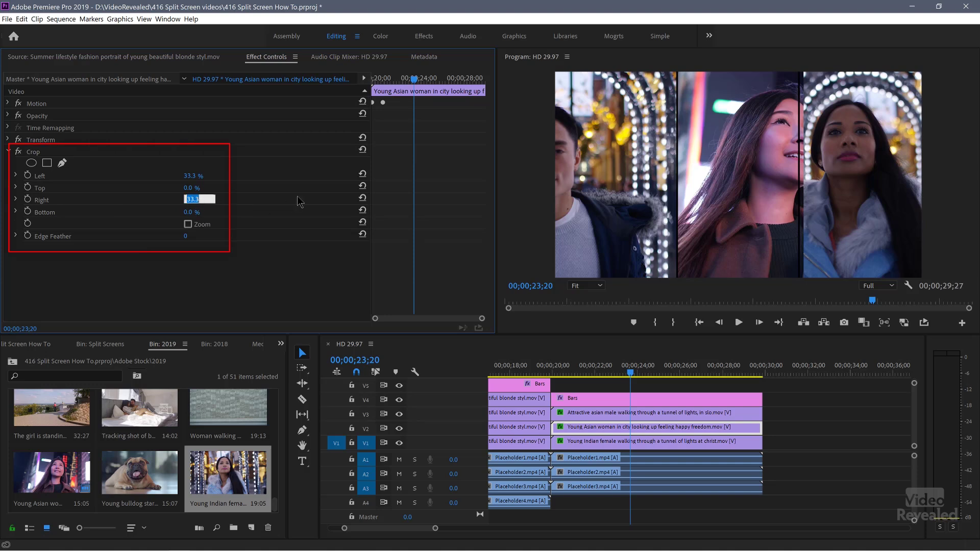
key(Up)
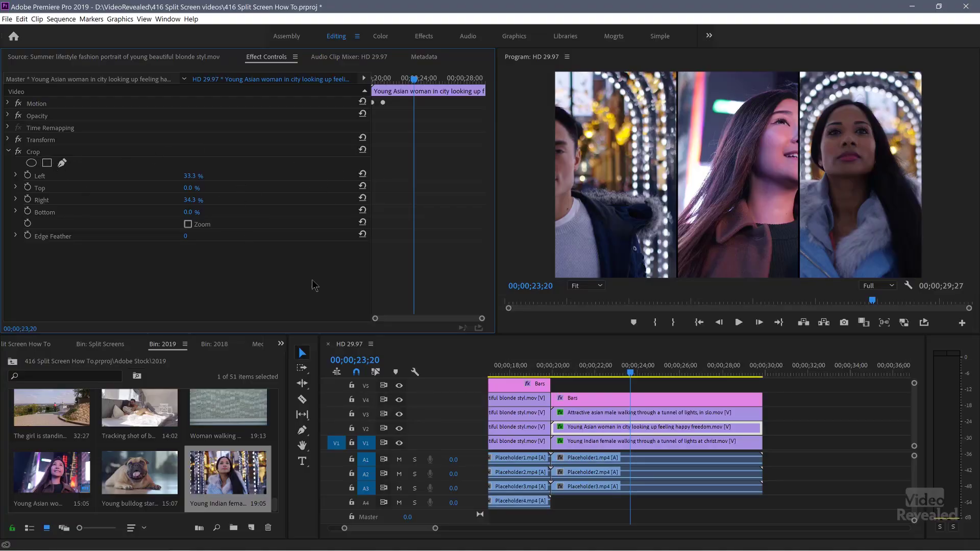
click(612, 375)
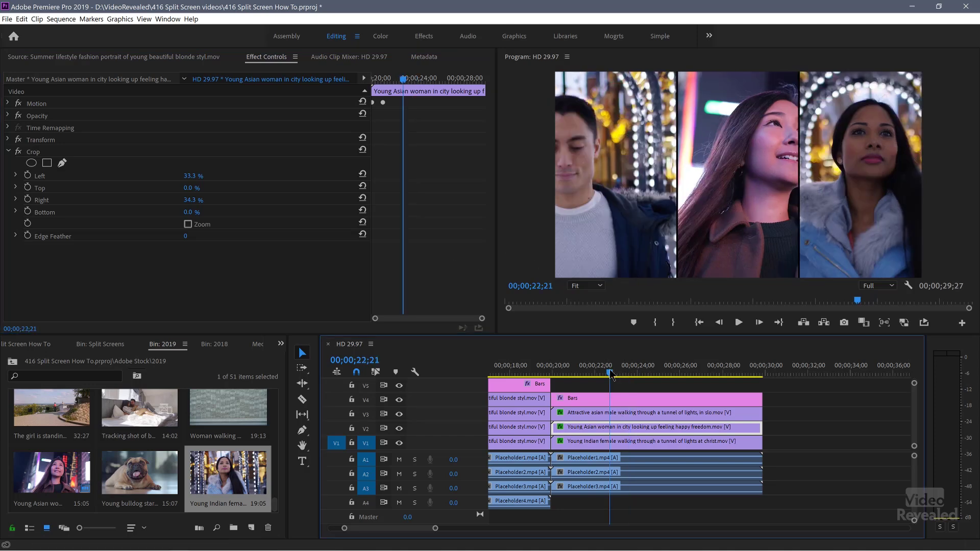
key(Up)
key(space)
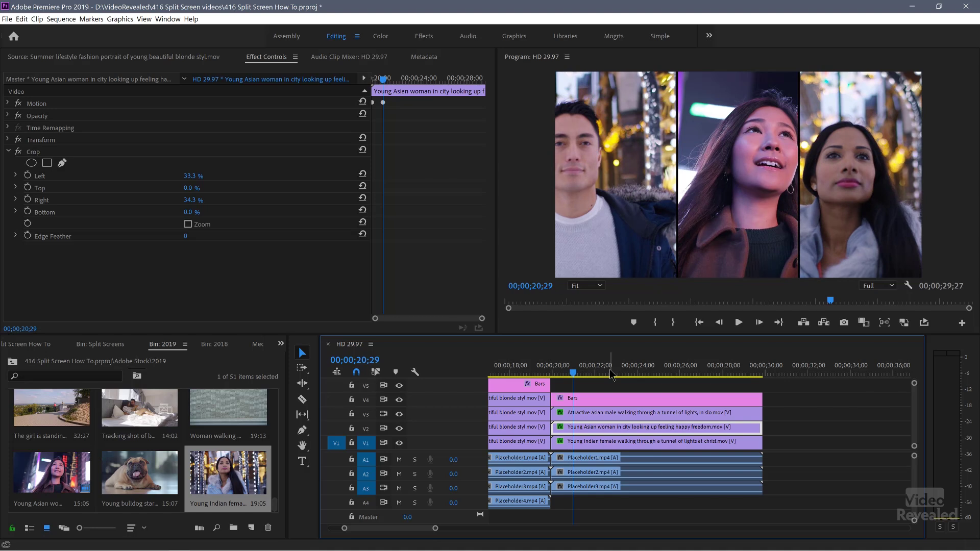
key(j)
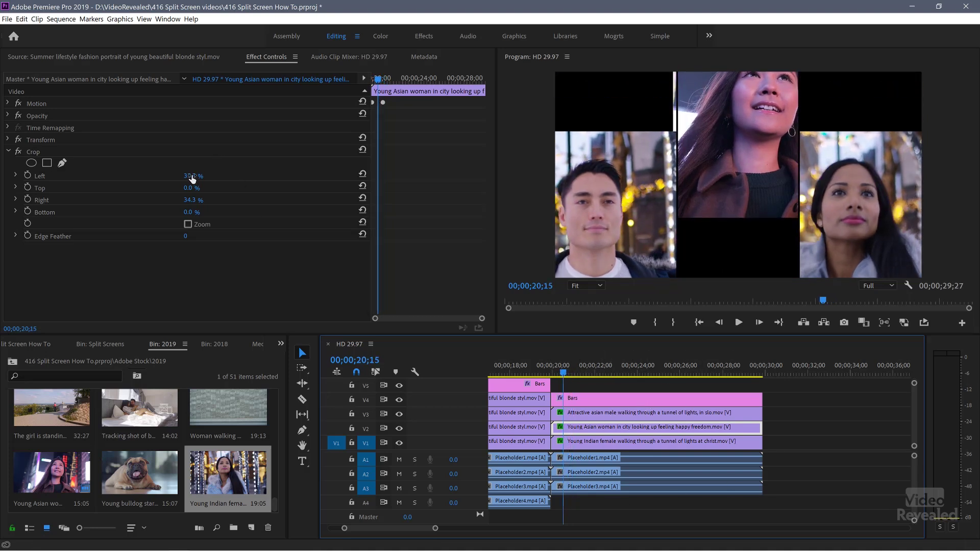
Step: Set the V2 clip's Crop Left value to 34.3% and play the split screen from its start
drag(193, 177, 202, 176)
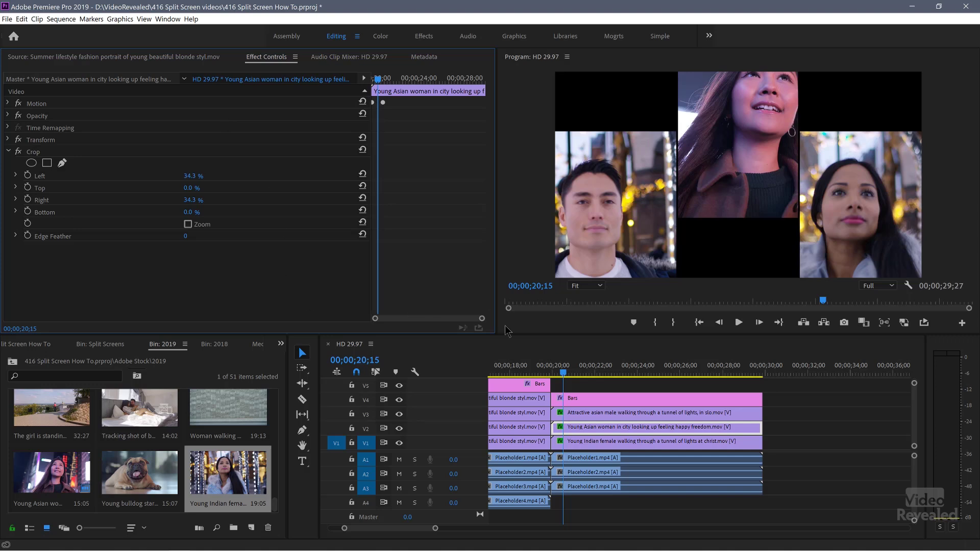
key(Up)
key(space)
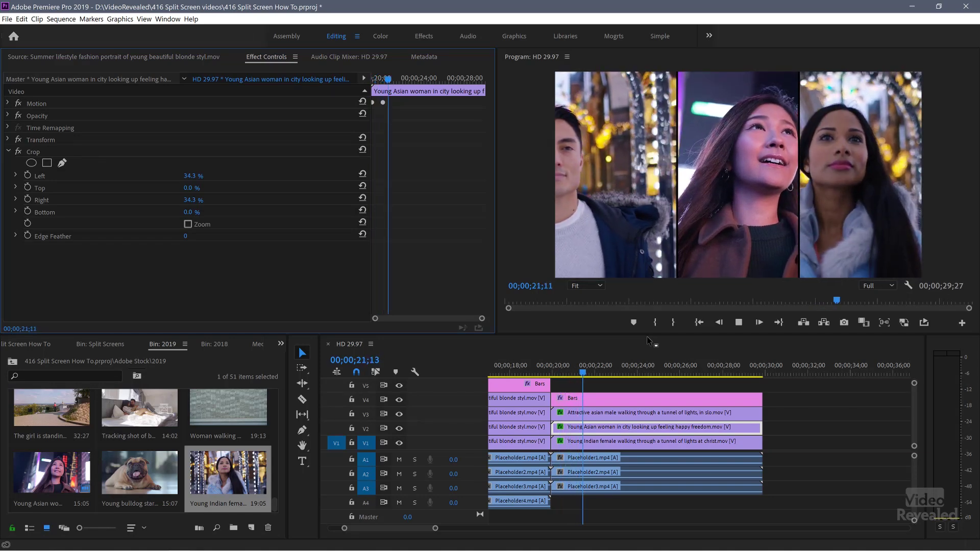
key(space)
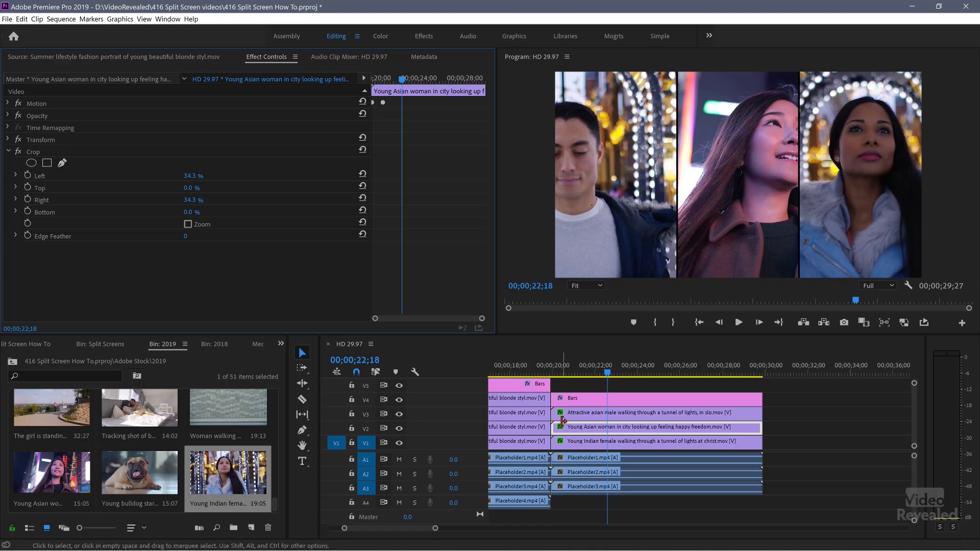
Step: Open the HD 25 sequence from the project's root bin and move the playhead to 00:00:00:00
click(39, 345)
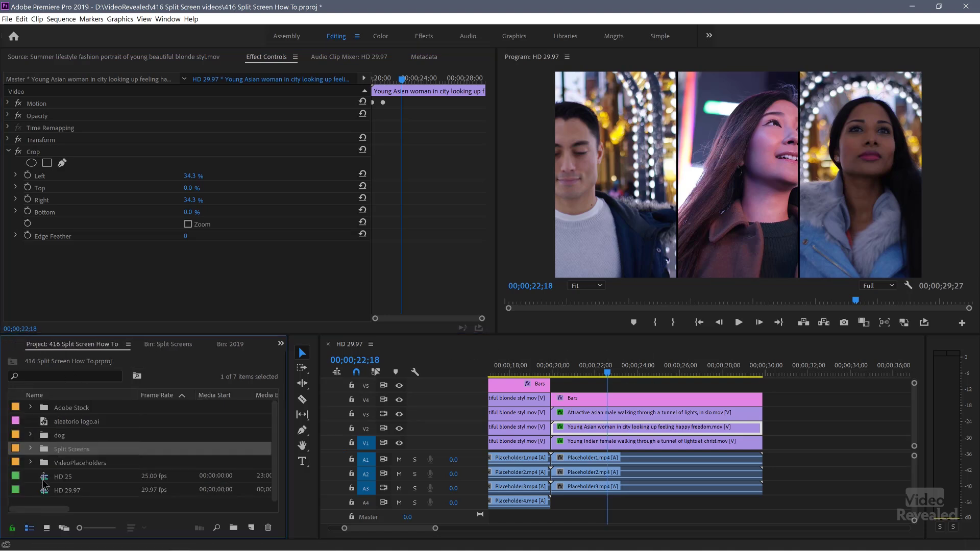
double_click(45, 477)
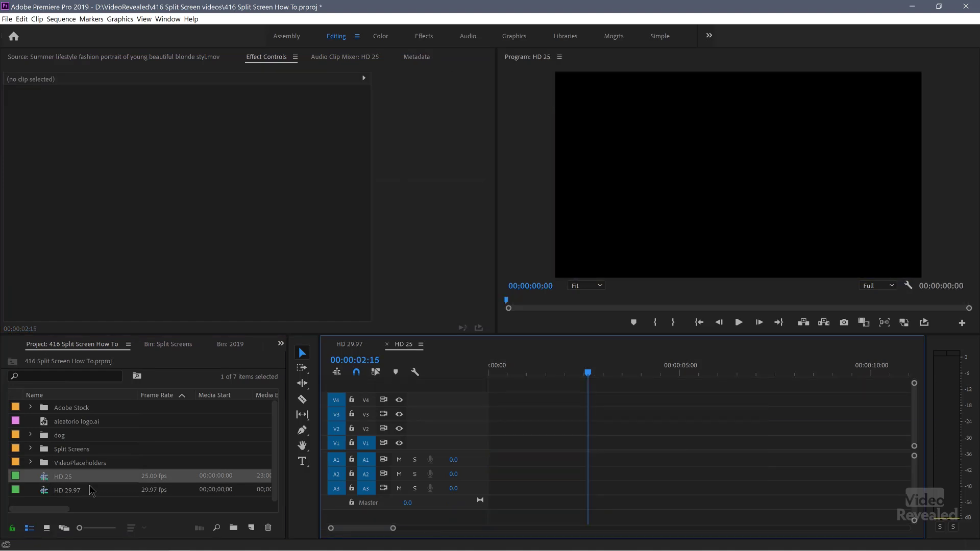
drag(512, 369, 301, 371)
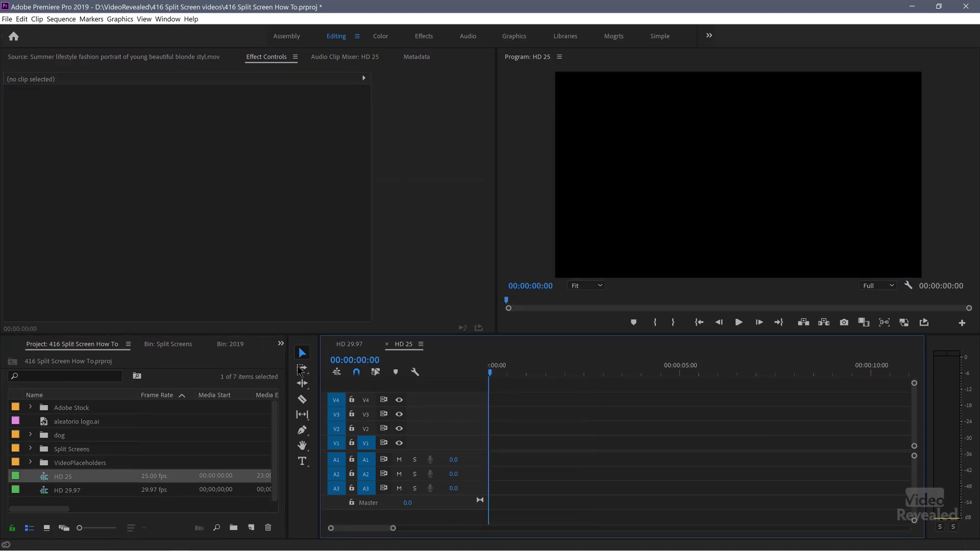
key(minus)
key(minus)
key(minus)
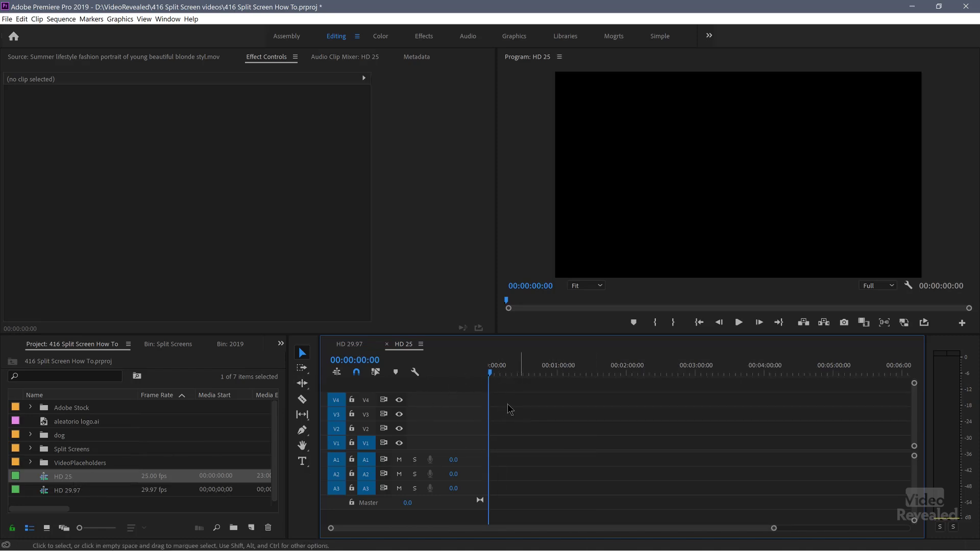
Step: Place the 3C split screen template at the start of the HD 25 sequence, keeping the existing sequence settings, and preview it
click(172, 345)
drag(228, 416, 493, 415)
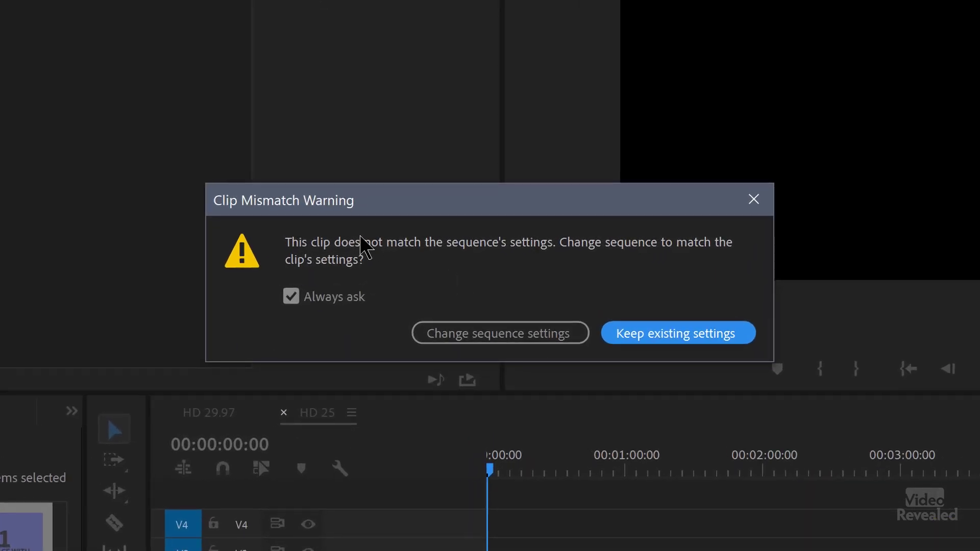
click(699, 338)
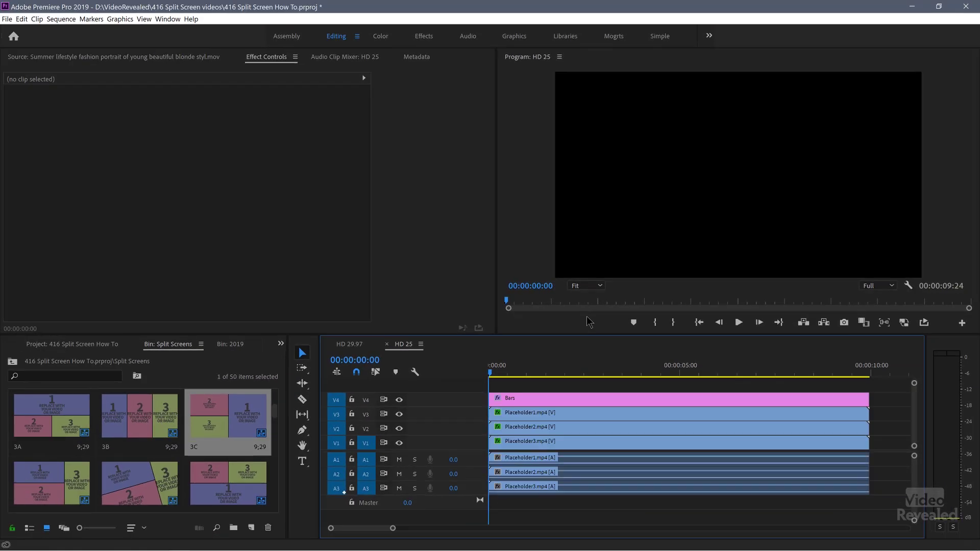
click(591, 373)
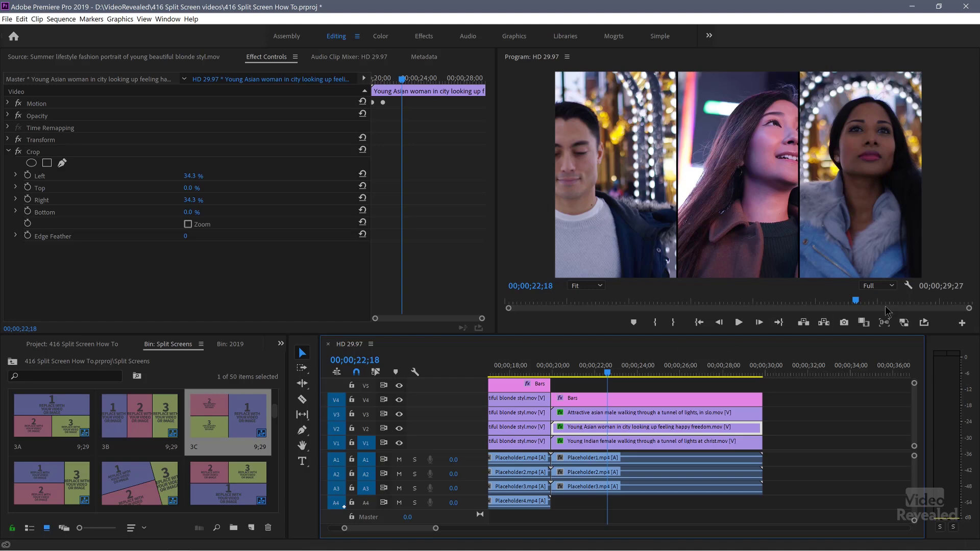
Step: Set the program playback resolution to 1/4 and play the HD 29.97 three-panel split screen from about 00;00;21;05
click(892, 286)
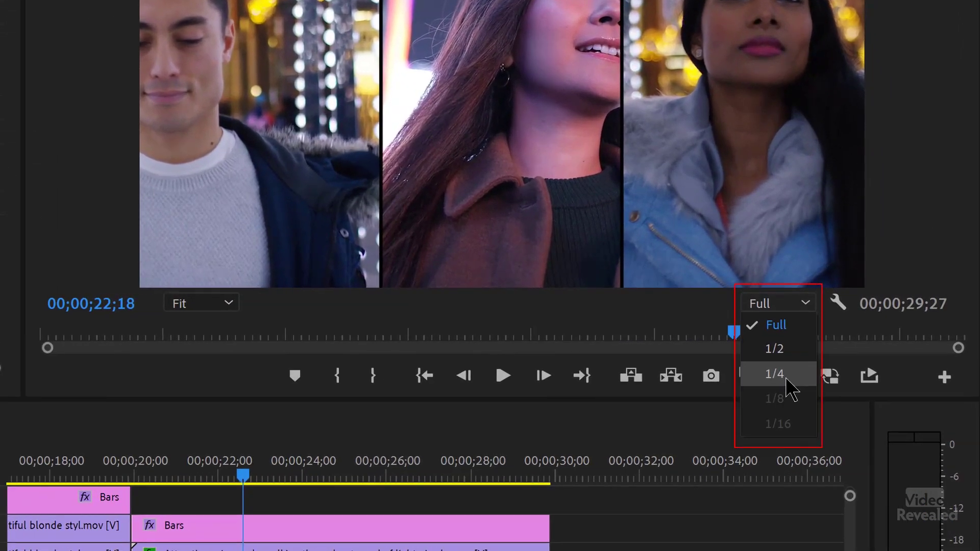
click(793, 378)
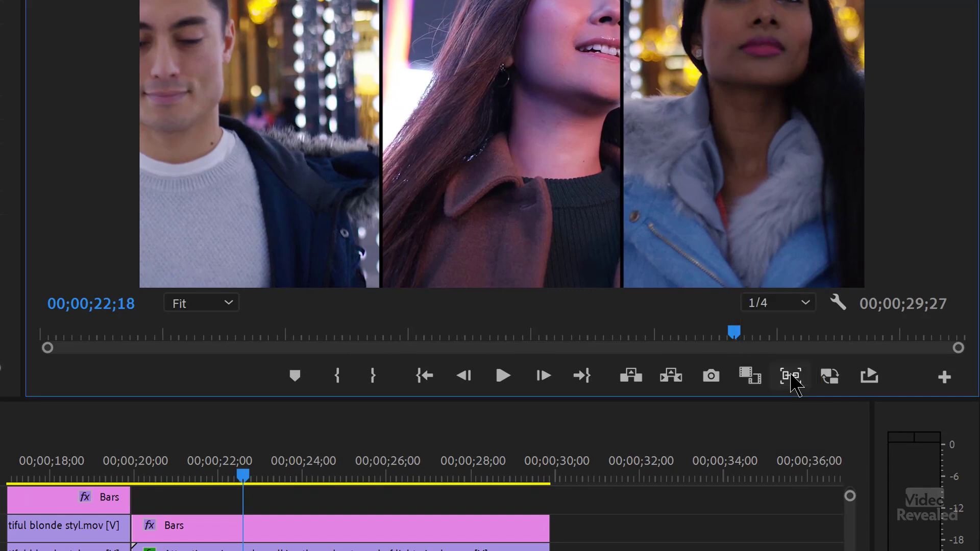
drag(294, 472, 182, 472)
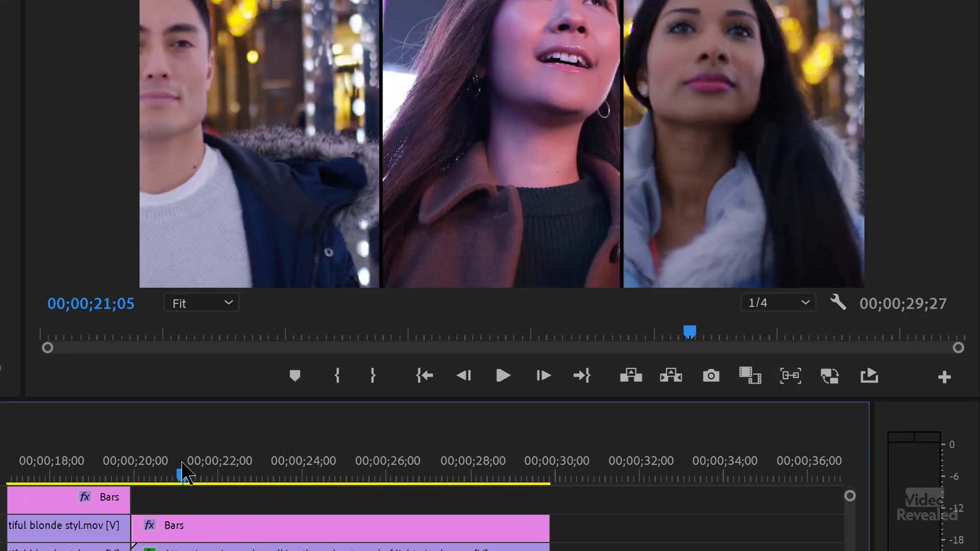
key(space)
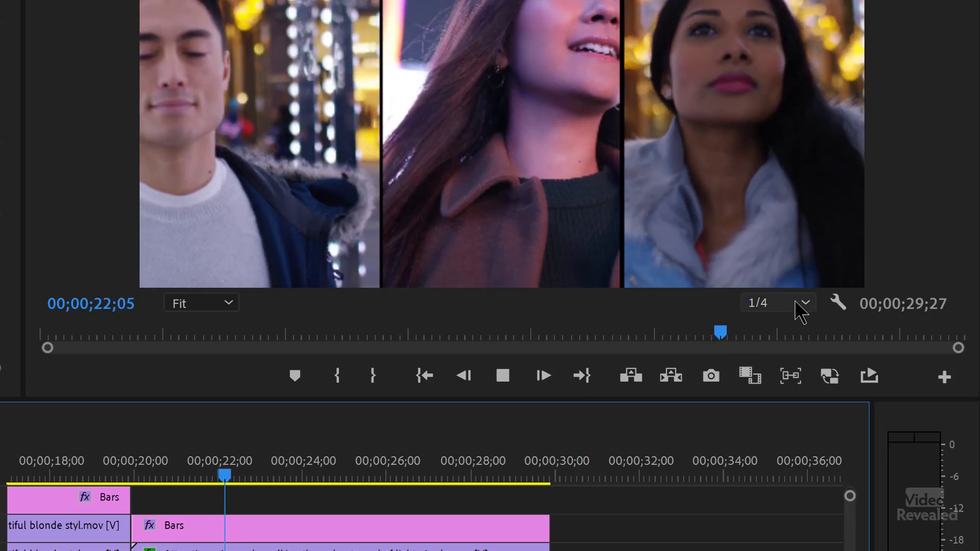
Step: Set the program playback resolution to Full and move the playhead to 00;00;23;25 in the HD 29.97 sequence
click(798, 305)
click(789, 337)
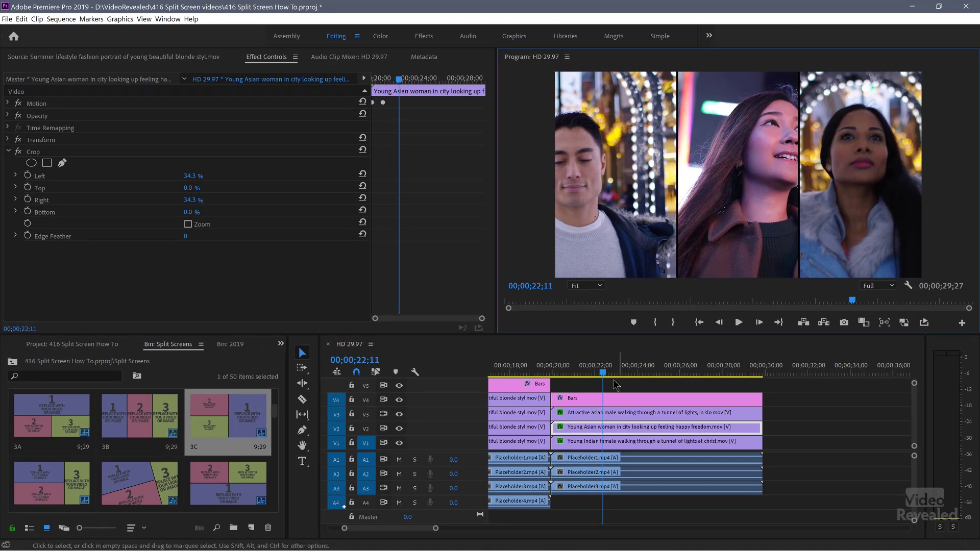
click(634, 373)
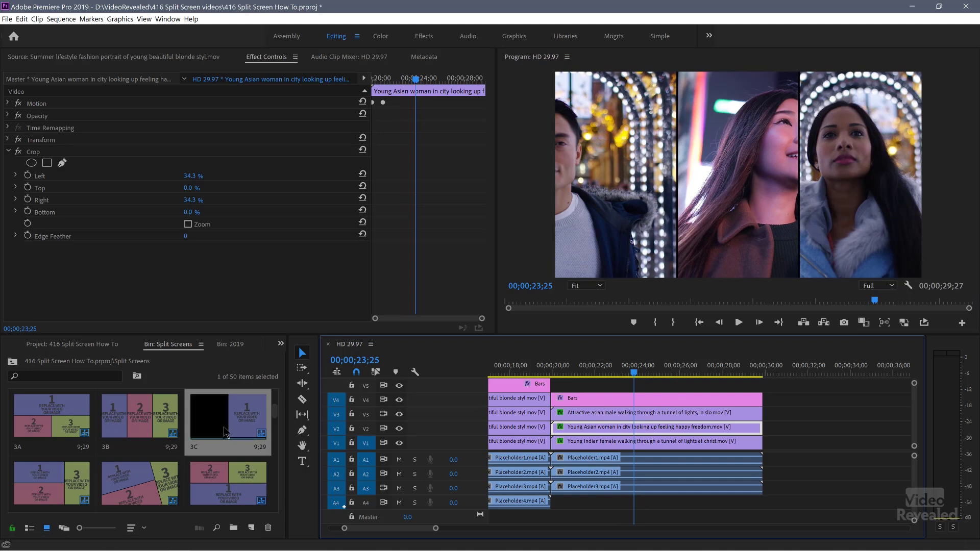
Step: Place the 7C split screen template directly after the three-panel split screen in HD 29.97 and move the playhead to 00;00;35;02
scroll(224, 428, down, 5)
scroll(222, 453, down, 5)
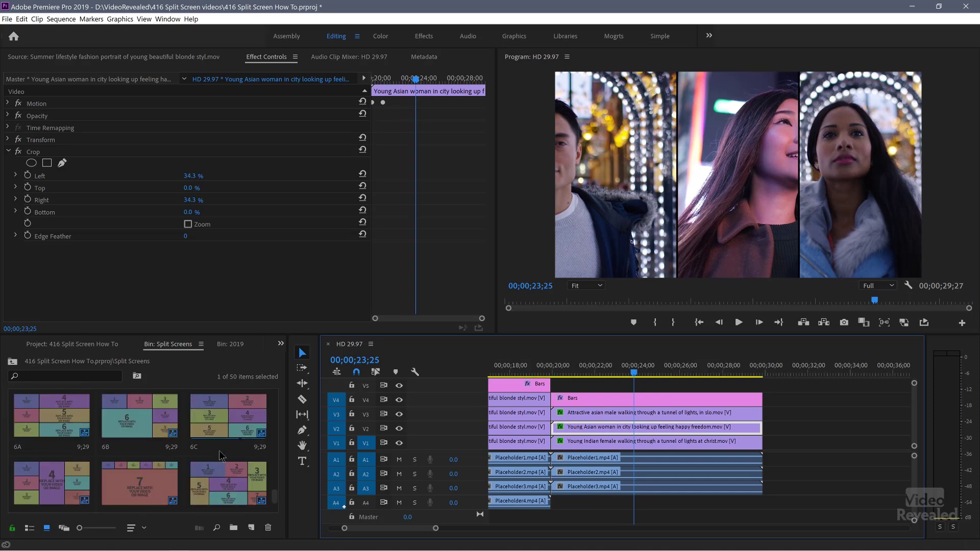
scroll(164, 474, down, 2)
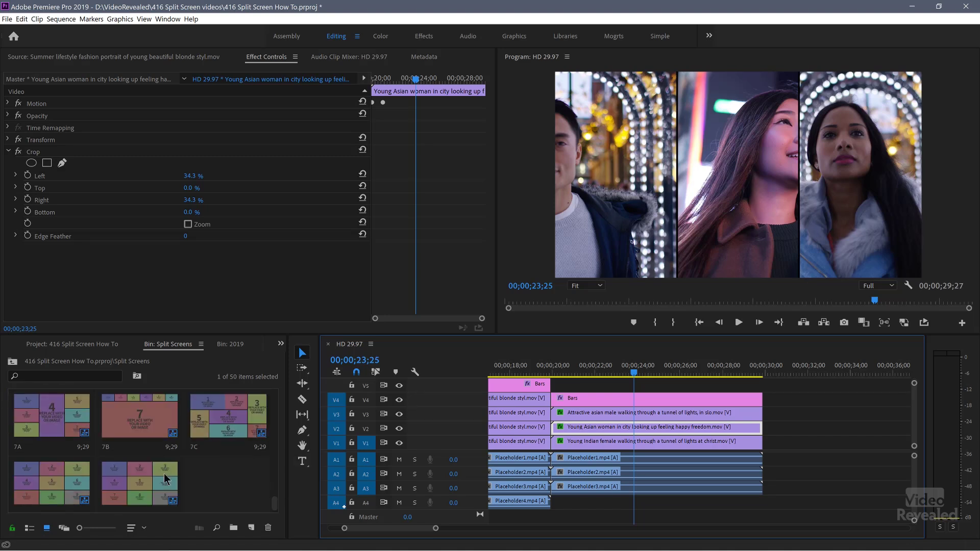
drag(237, 422, 855, 453)
scroll(842, 446, down, 5)
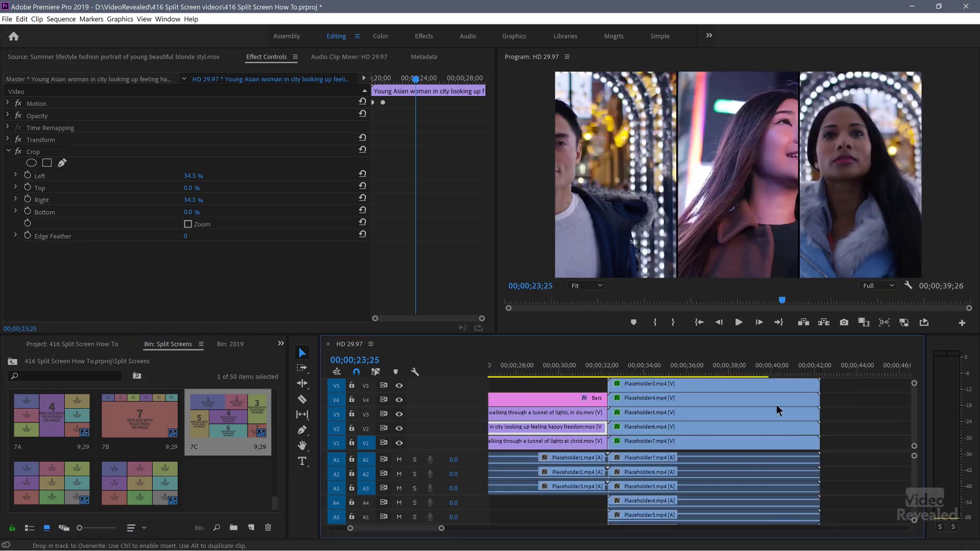
drag(682, 365, 672, 366)
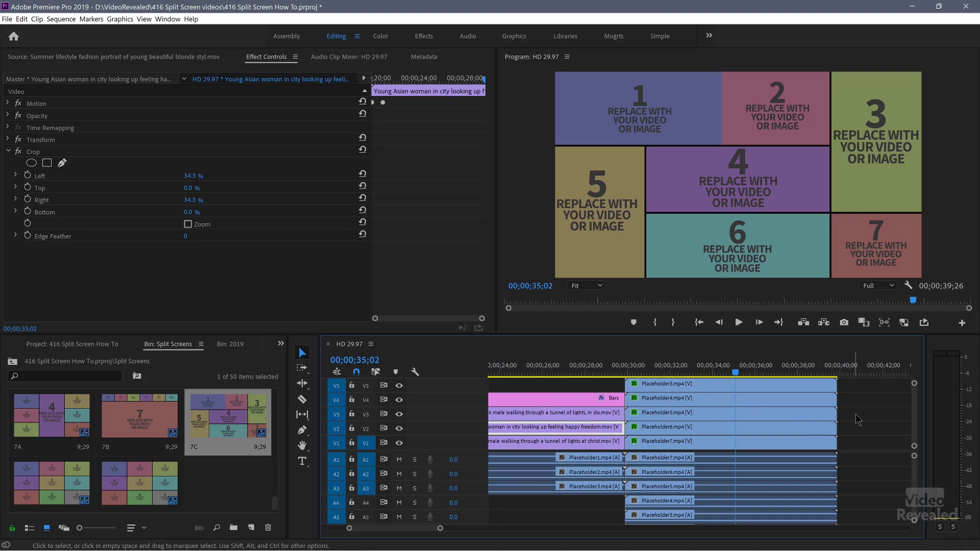
Step: Delete the video of all seven placeholders in the 7C split screen, keeping only its Bars graphic
key(ctrl+z)
key(ctrl+z)
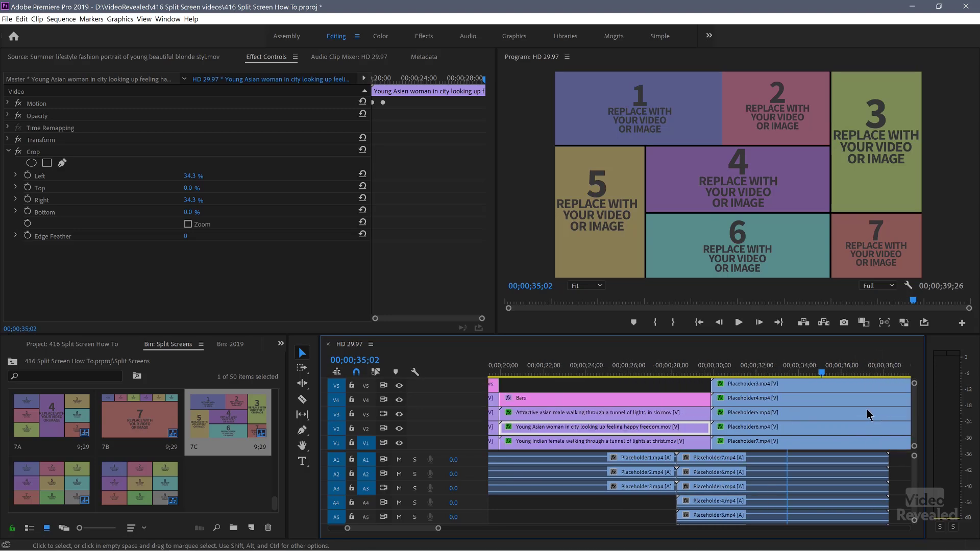
key(ctrl+z)
scroll(839, 413, down, 2)
drag(779, 394, 748, 426)
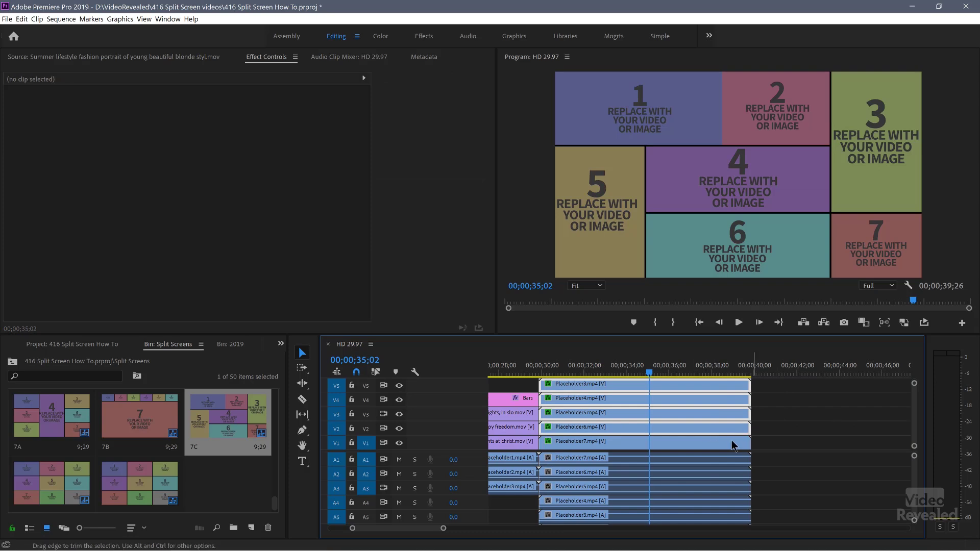
key(Delete)
key(Delete)
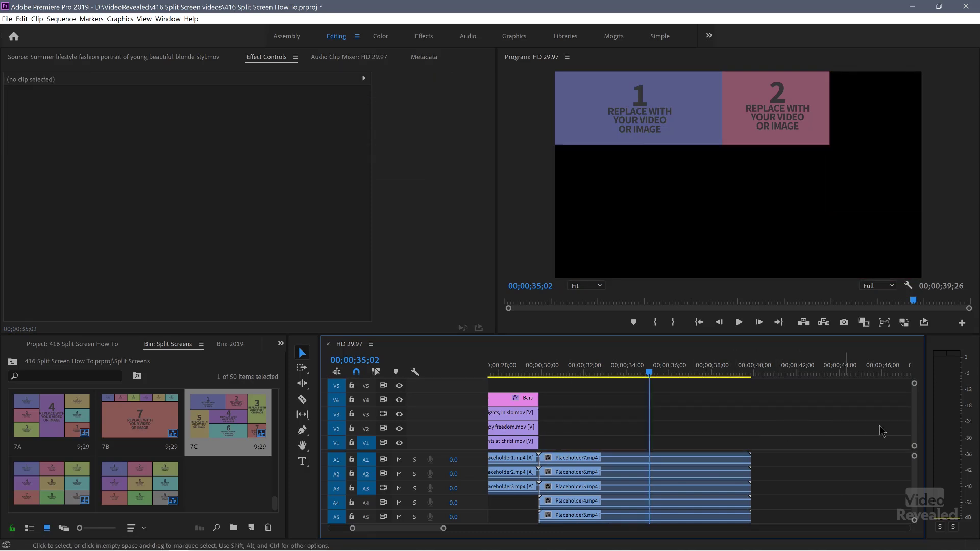
drag(914, 383, 913, 373)
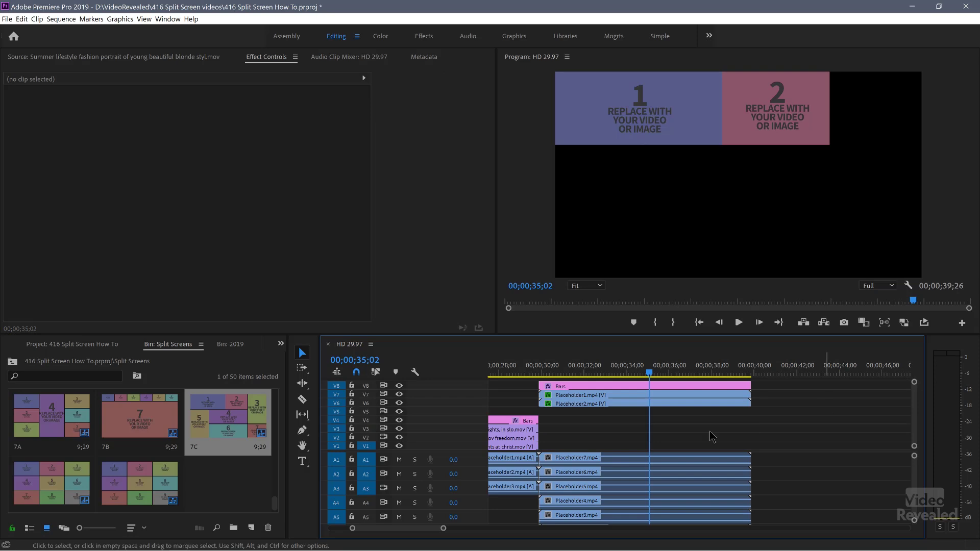
drag(733, 423, 702, 394)
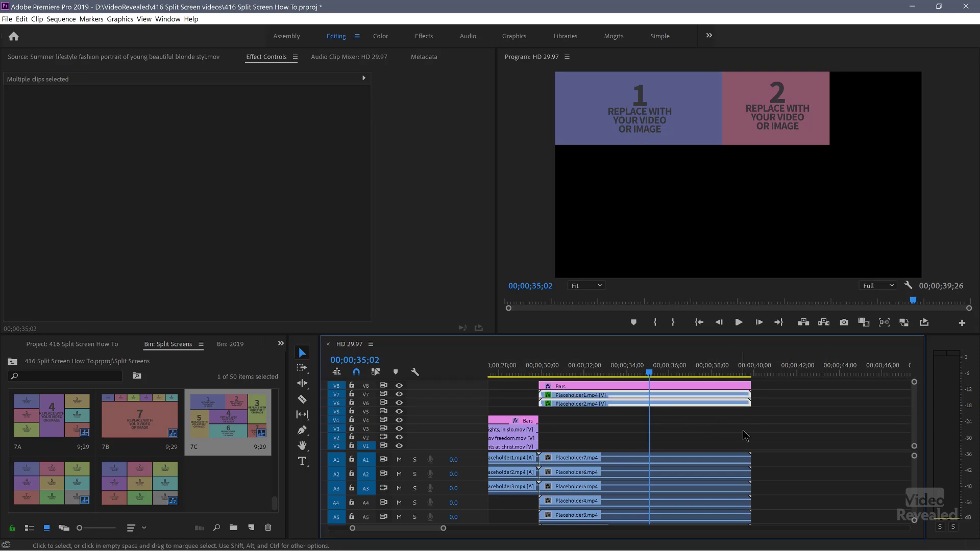
key(Delete)
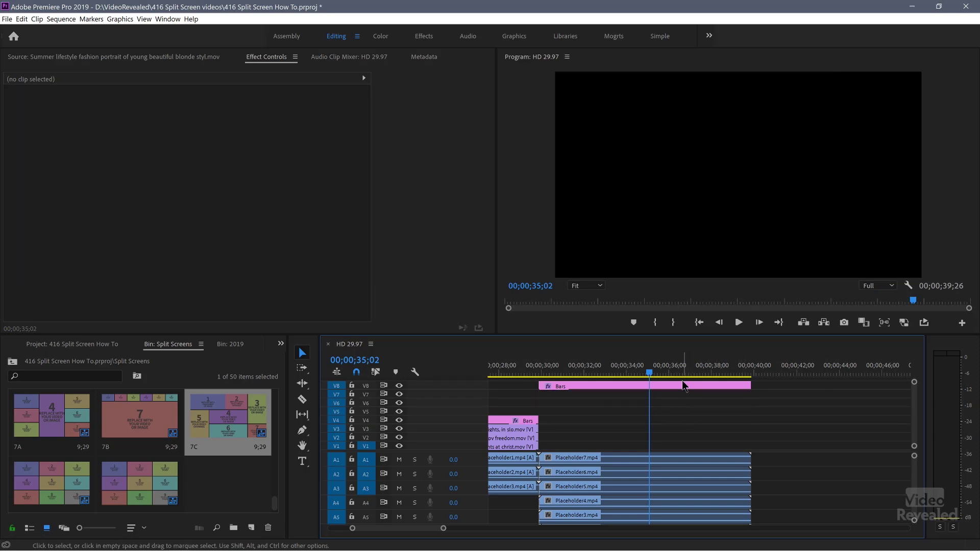
Step: Lower the Bars graphic to V3 and place the clip of the girl standing by the black iron fence beneath it on V1
drag(681, 388, 674, 431)
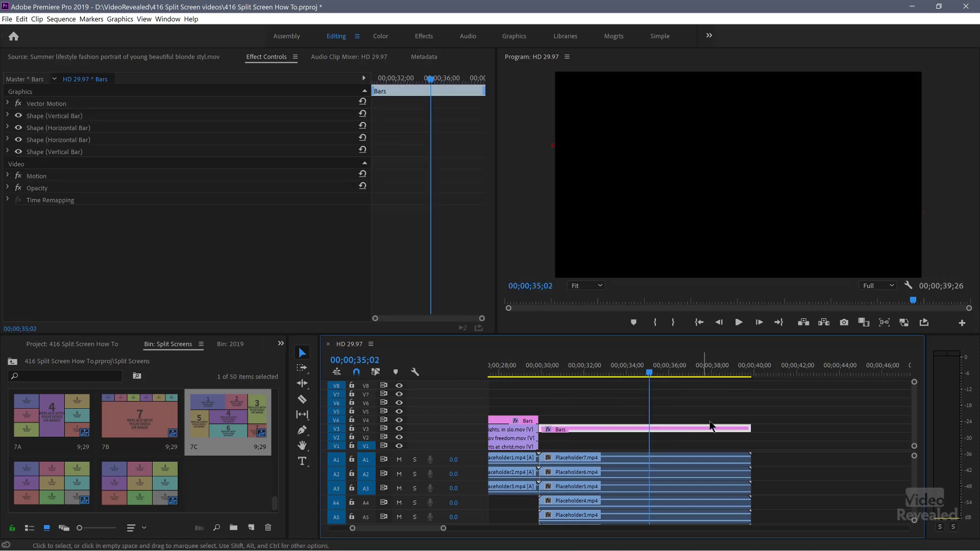
scroll(777, 415, up, 3)
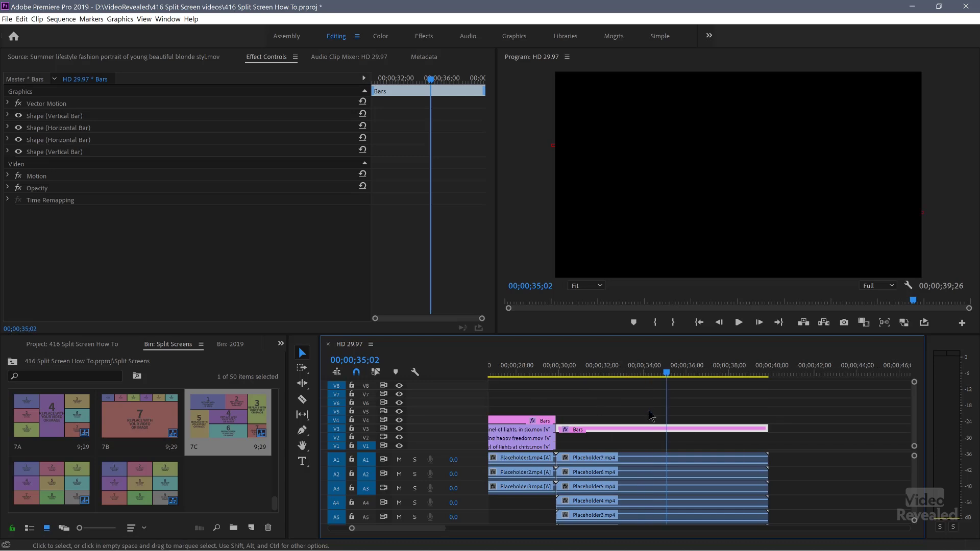
click(230, 344)
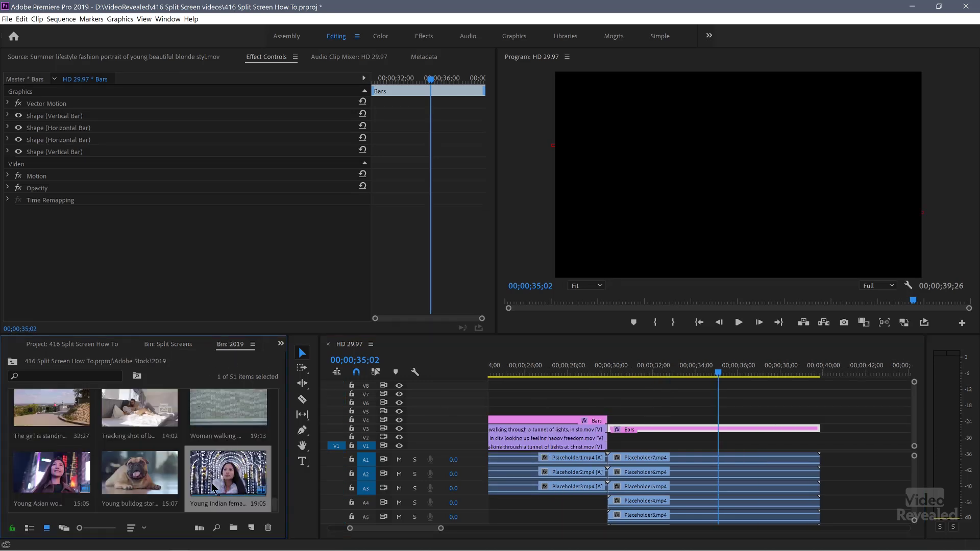
scroll(135, 475, up, 1)
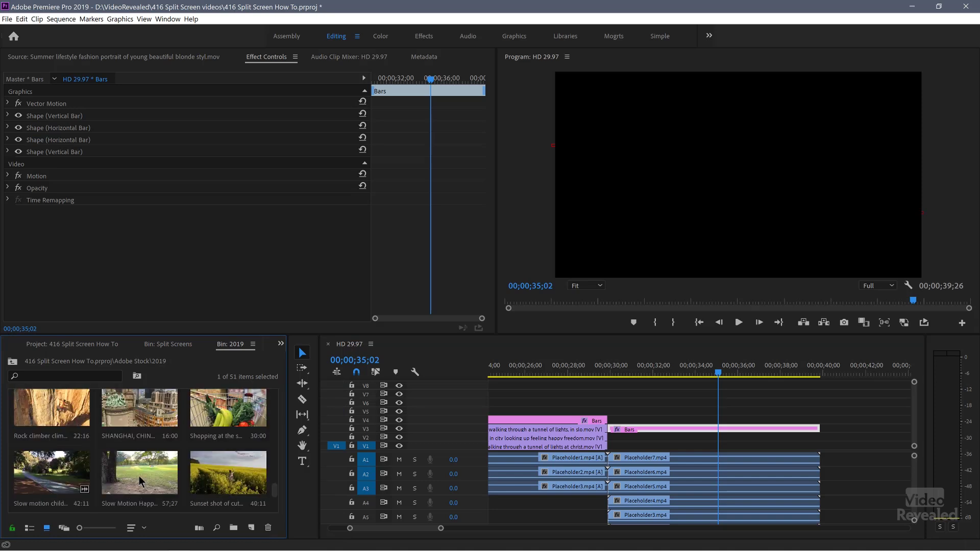
drag(57, 476, 620, 447)
Step: Play the fence clip with the Bars overlay from near its start up to 00;00;38;13
drag(710, 368, 631, 369)
key(space)
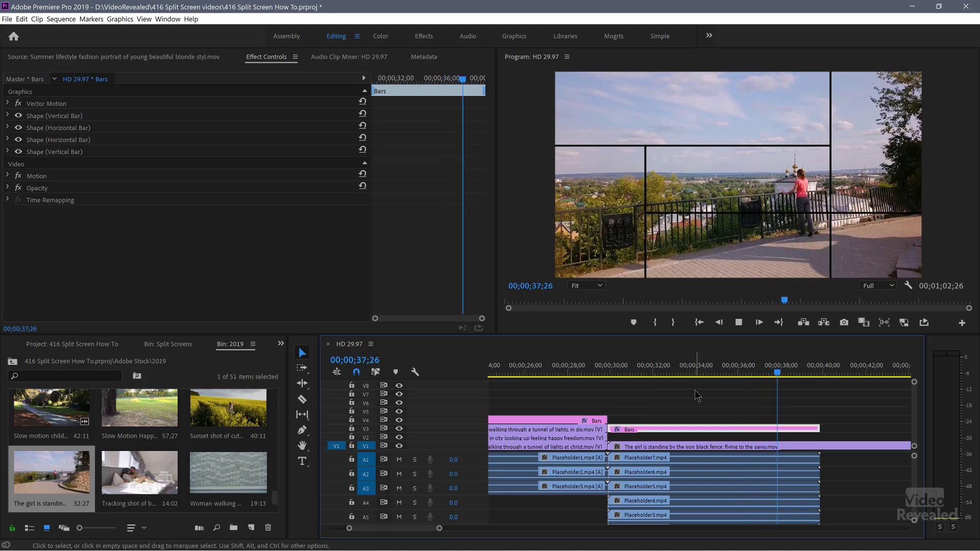
key(space)
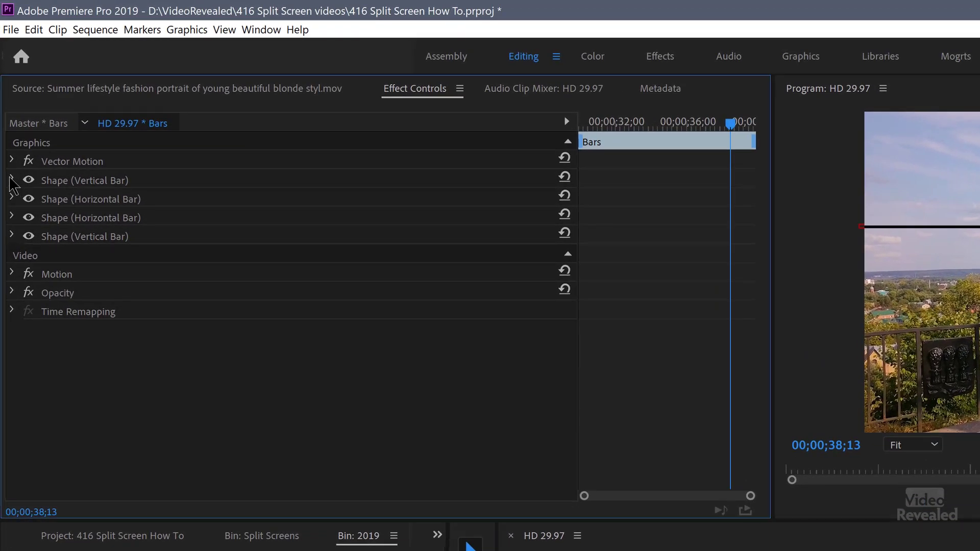
Step: Inspect the path and appearance settings of the first Vertical Bar shape in the Bars graphic
click(11, 178)
click(24, 235)
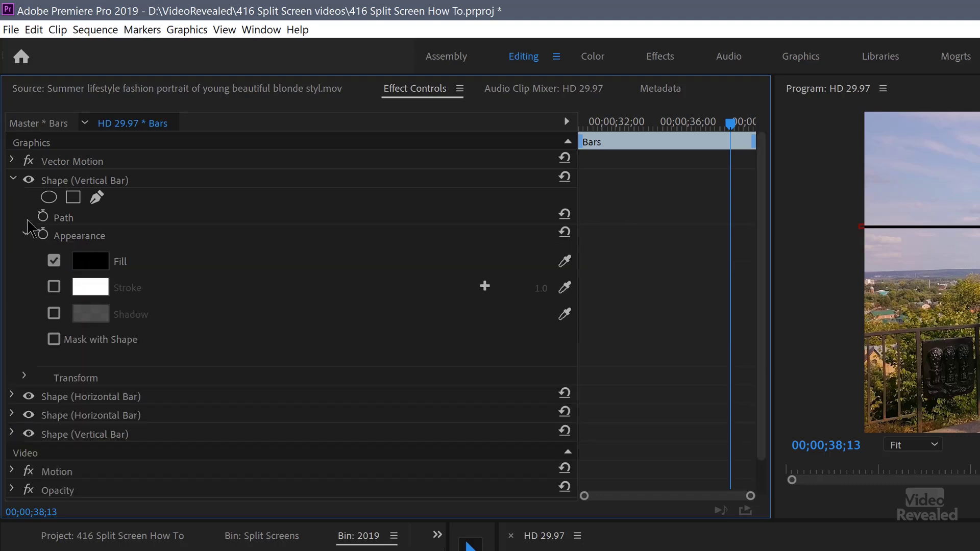
click(11, 180)
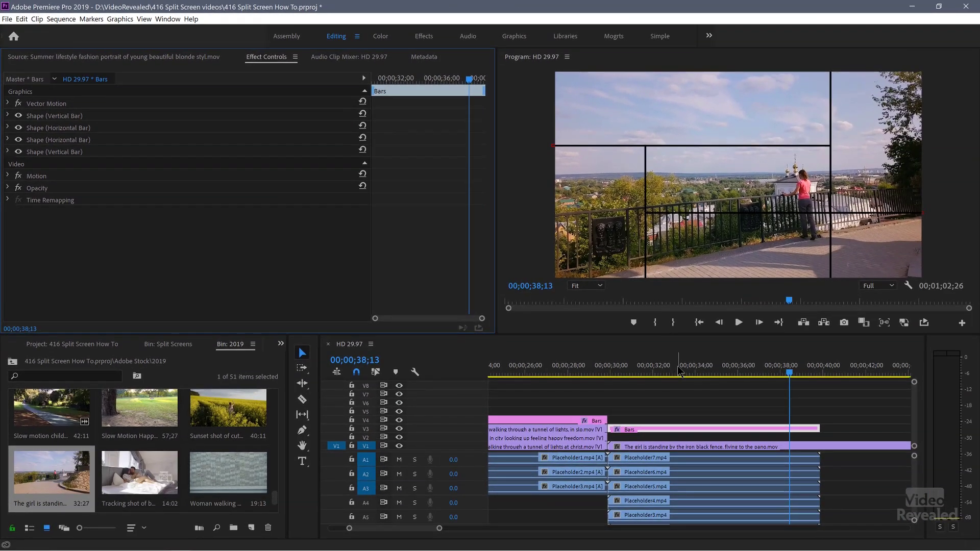
Step: Trim the fence clip to end with the Bars graphic at 00;00;39;26, and move the playhead to 00;00;42;08
click(229, 350)
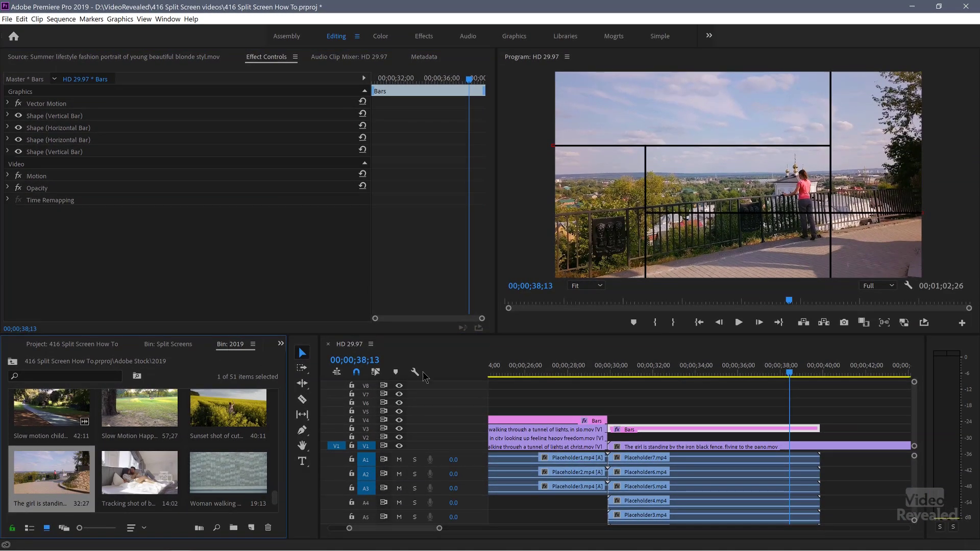
drag(541, 368, 450, 376)
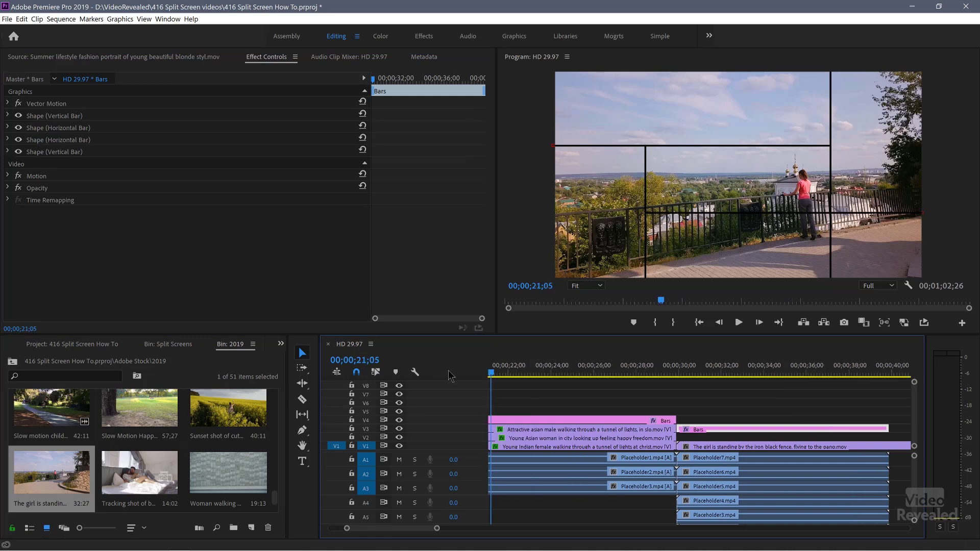
scroll(743, 445, down, 5)
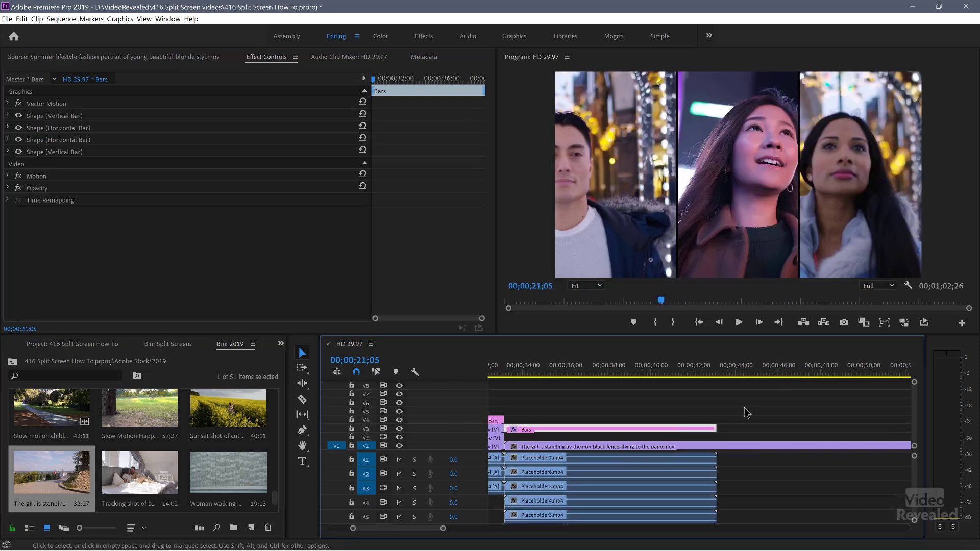
mouse_move(669, 372)
mouse_down()
mouse_move(644, 376)
mouse_move(652, 379)
mouse_up()
key(w)
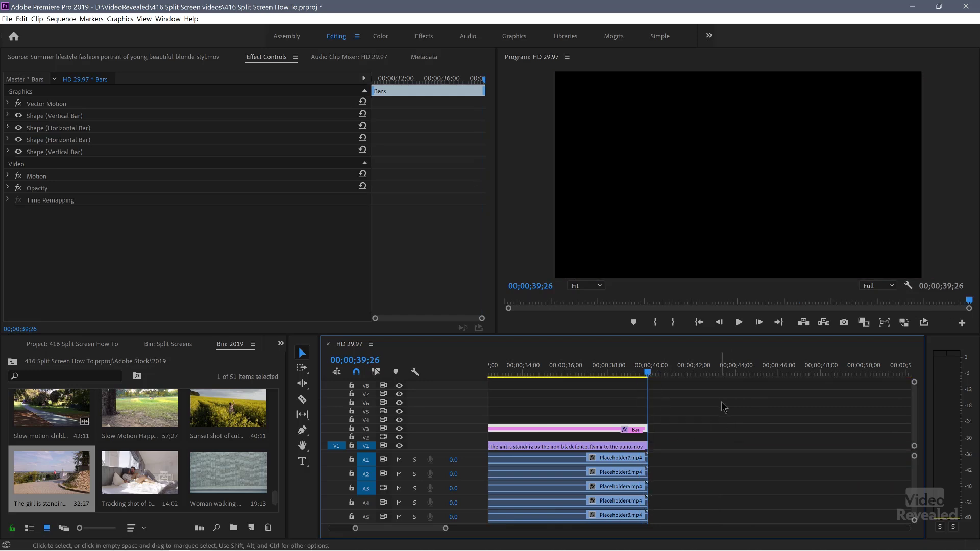
click(700, 374)
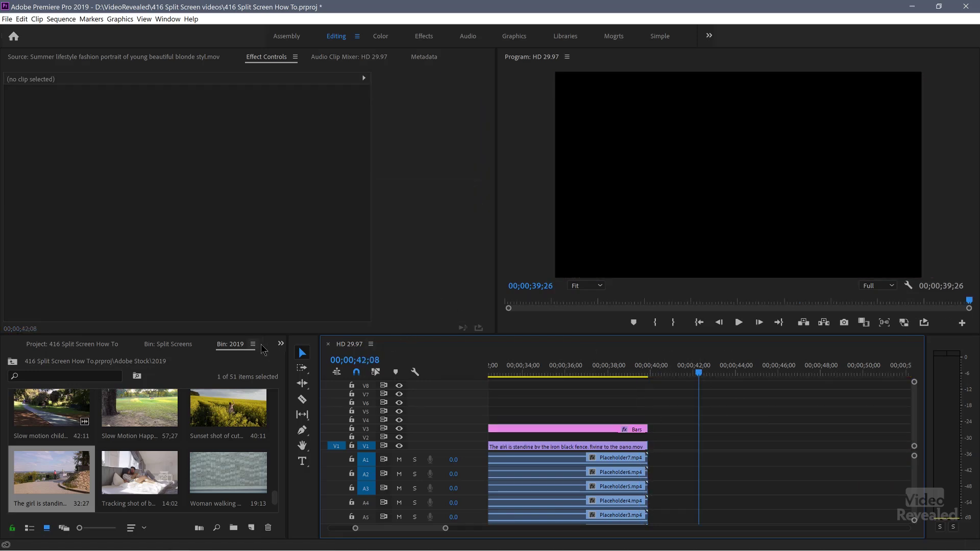
Step: Browse to the 50SplitScreens folder inside !- Test on the D: (Demo) drive using the Media Browser
click(280, 344)
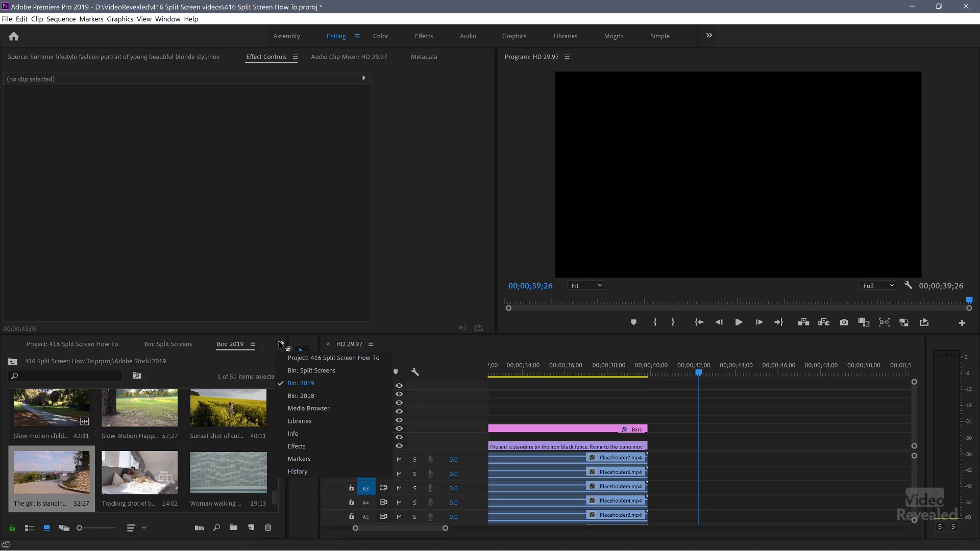
click(331, 413)
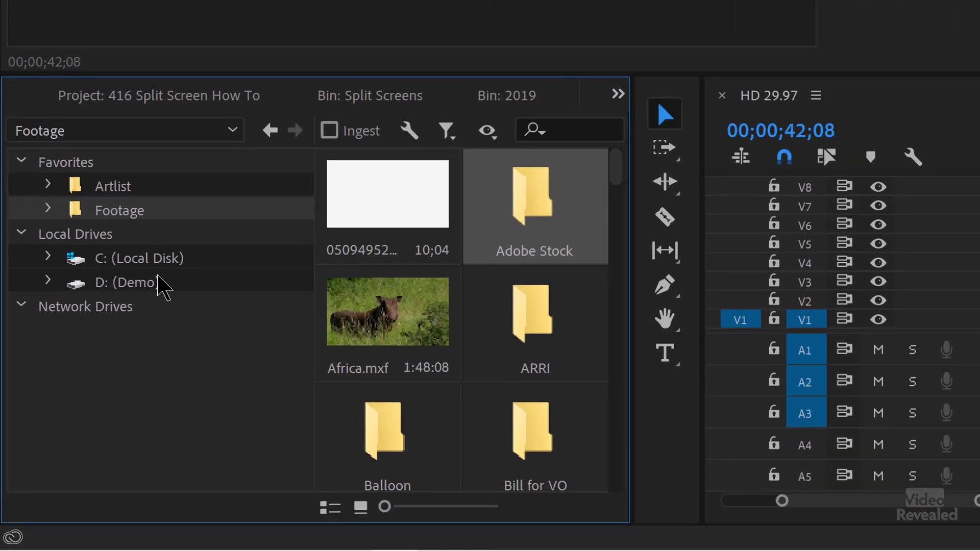
click(134, 331)
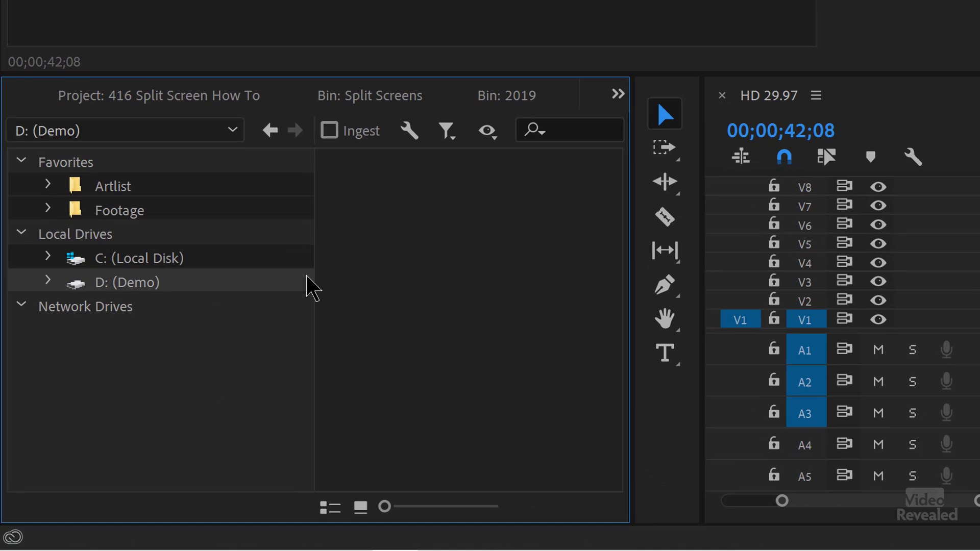
double_click(383, 218)
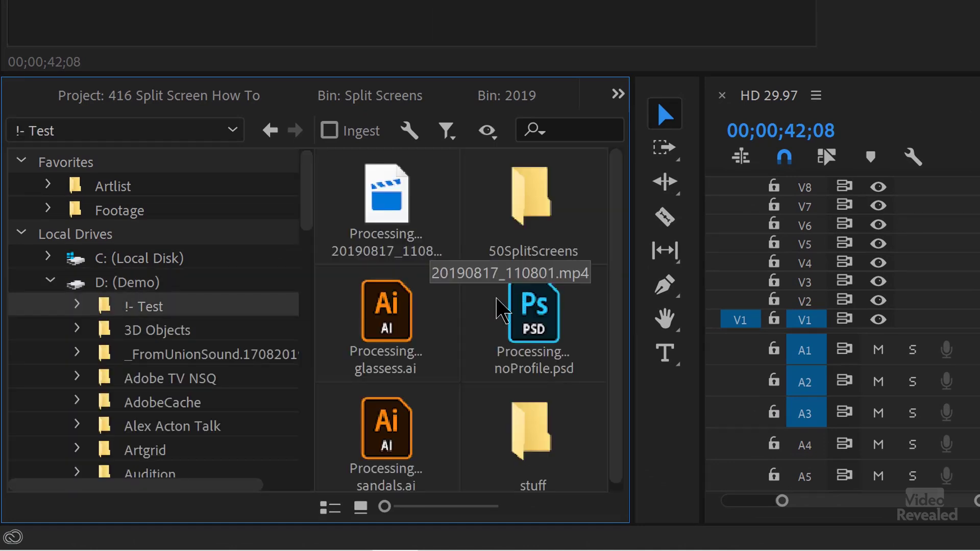
double_click(538, 197)
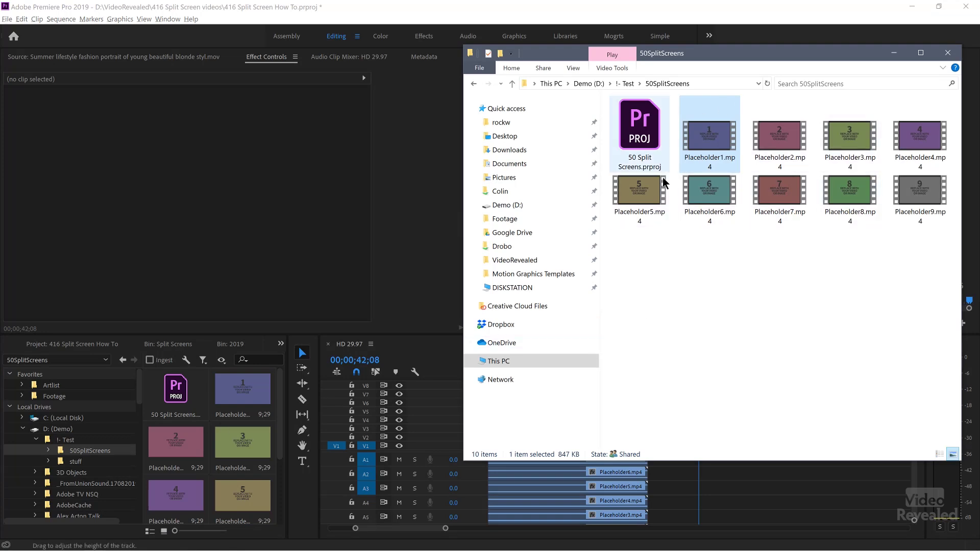
Step: Browse inside the 50 Split Screens.prproj project and open its 4H sequence in the Source Monitor
click(647, 134)
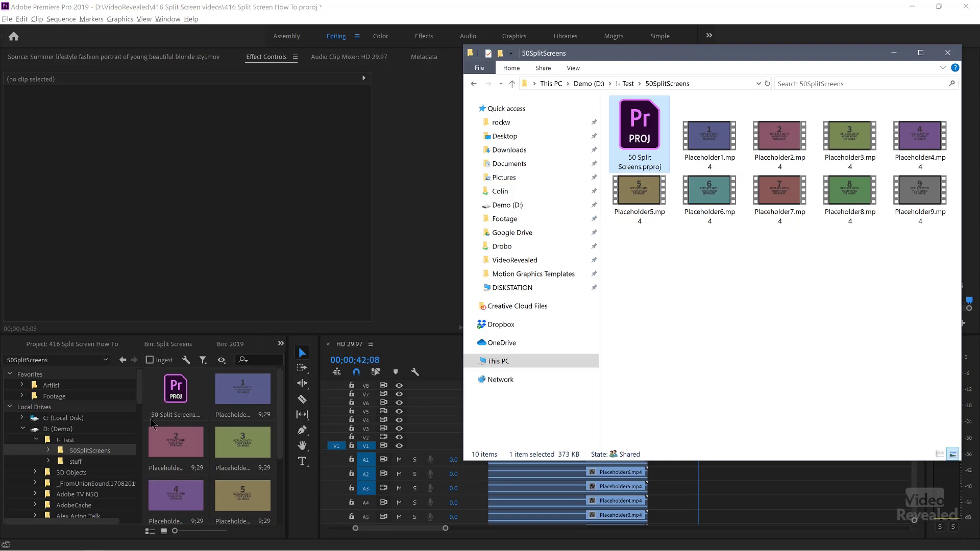
click(181, 401)
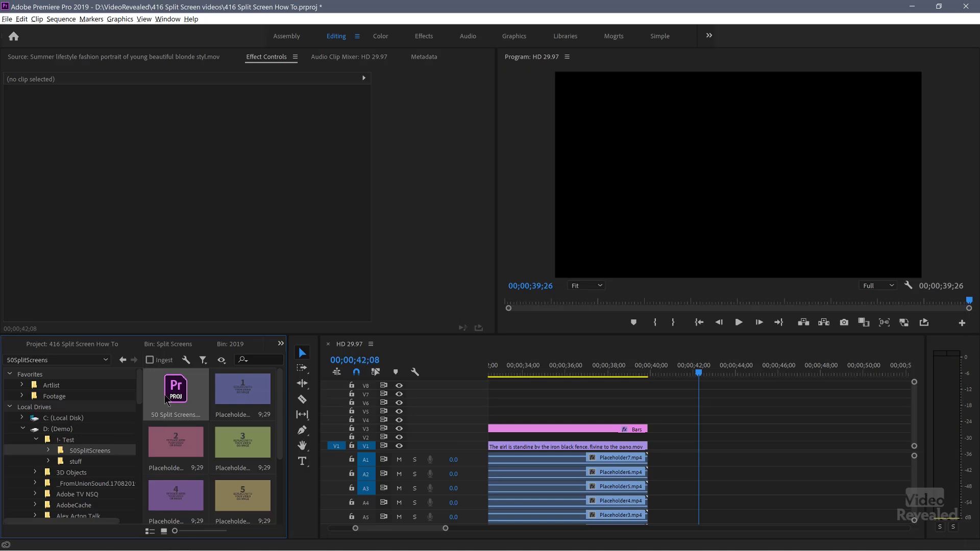
double_click(175, 396)
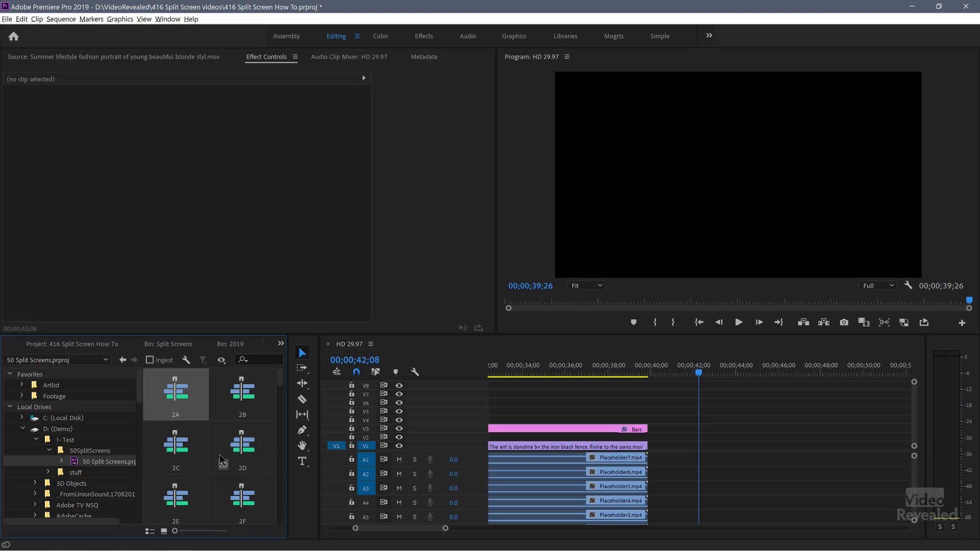
scroll(224, 460, down, 3)
scroll(231, 455, down, 3)
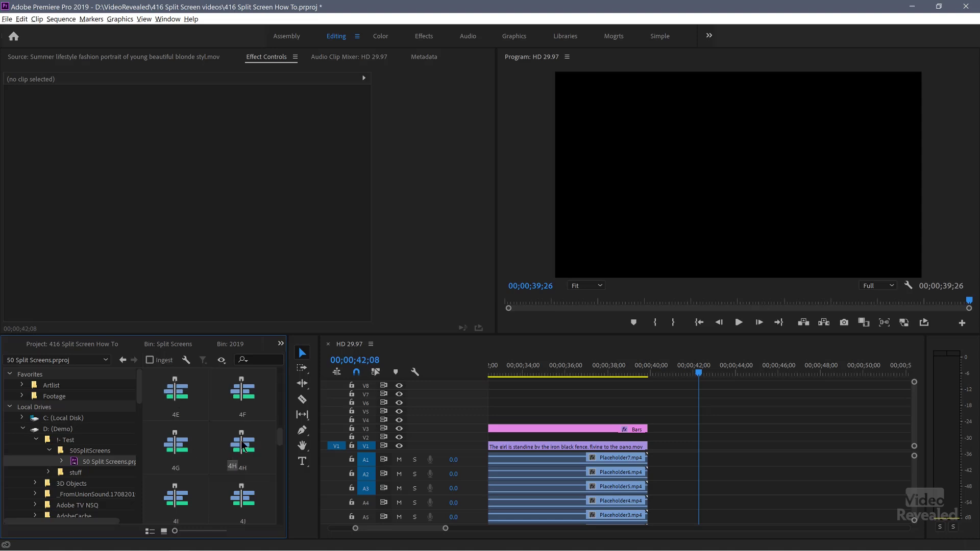
double_click(241, 442)
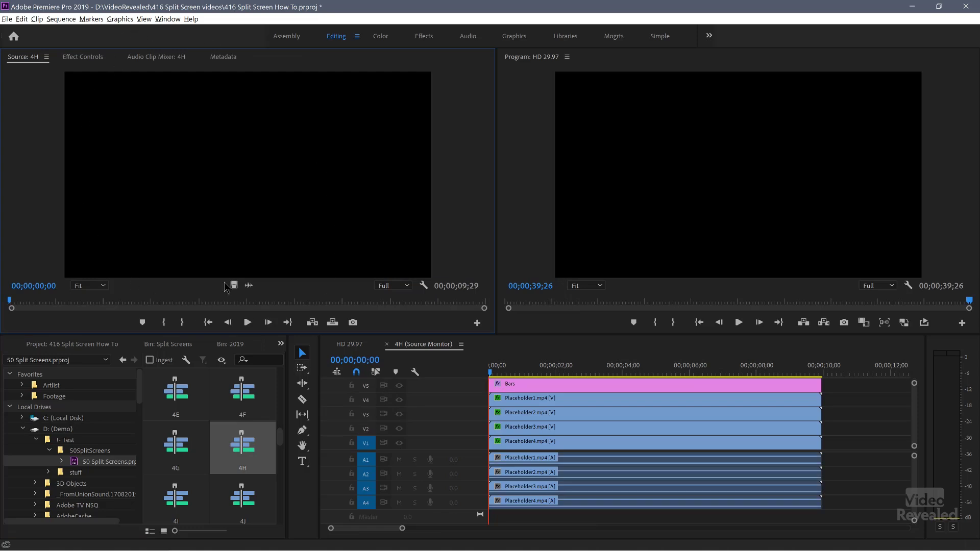
Step: Preview the 4H template at 00;00;01;03 and add it to the HD 29.97 sequence directly after the fence clip
drag(19, 302, 62, 303)
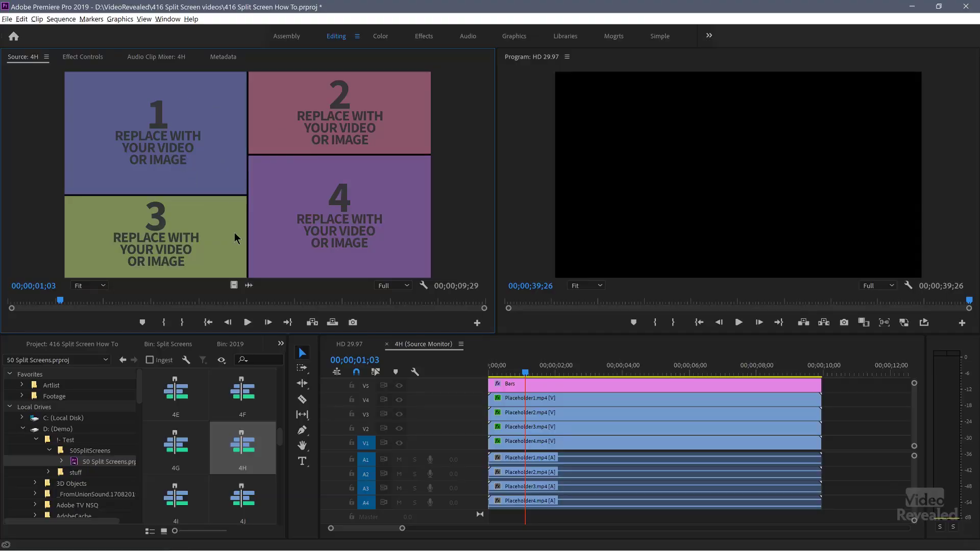
click(357, 345)
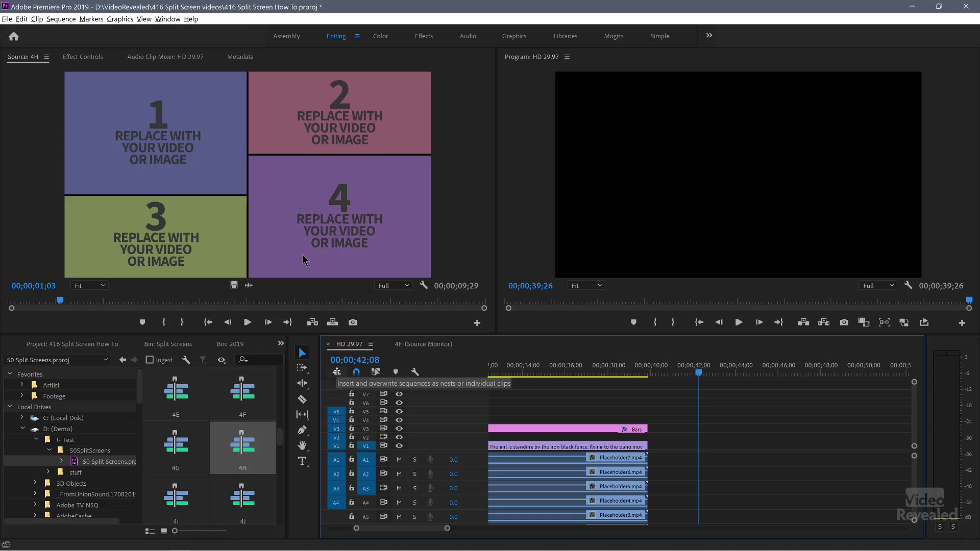
drag(240, 158, 711, 363)
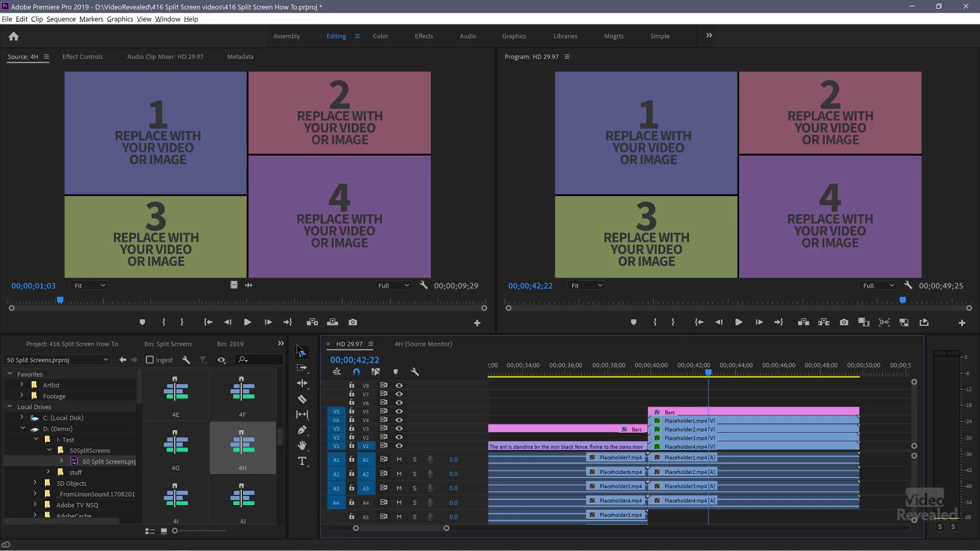
Step: Inspect the project's VideoPlaceholders bin and locate the Consolidate Duplicates command
click(90, 345)
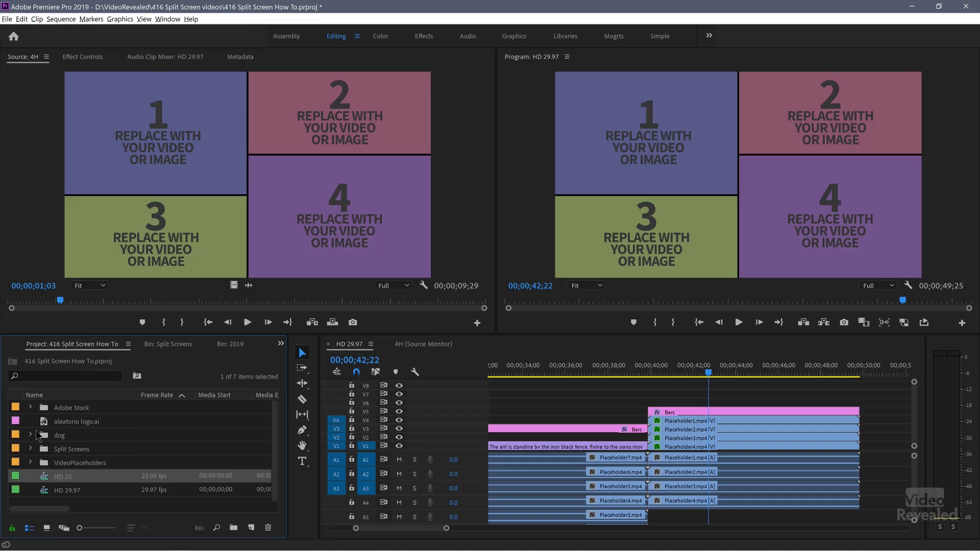
click(29, 462)
scroll(61, 464, down, 3)
scroll(61, 466, up, 2)
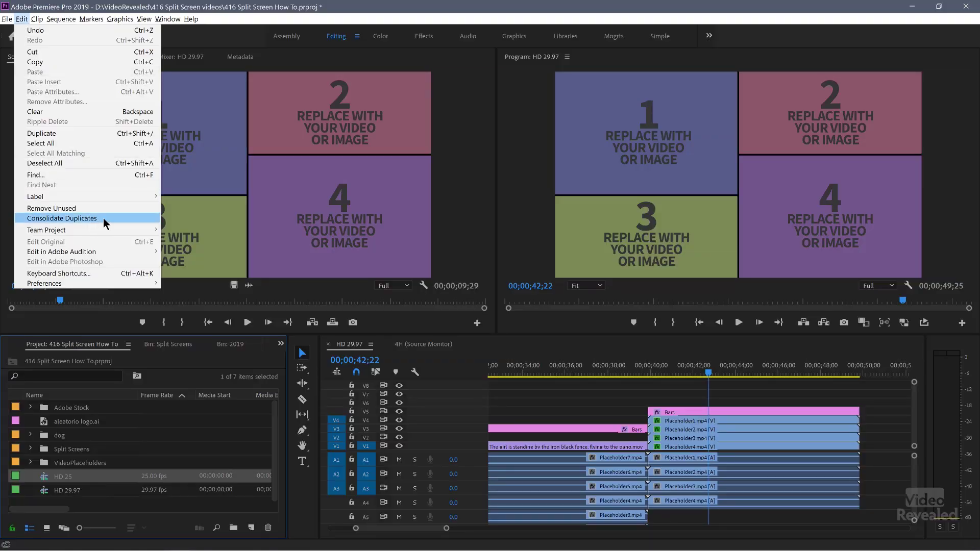
click(173, 505)
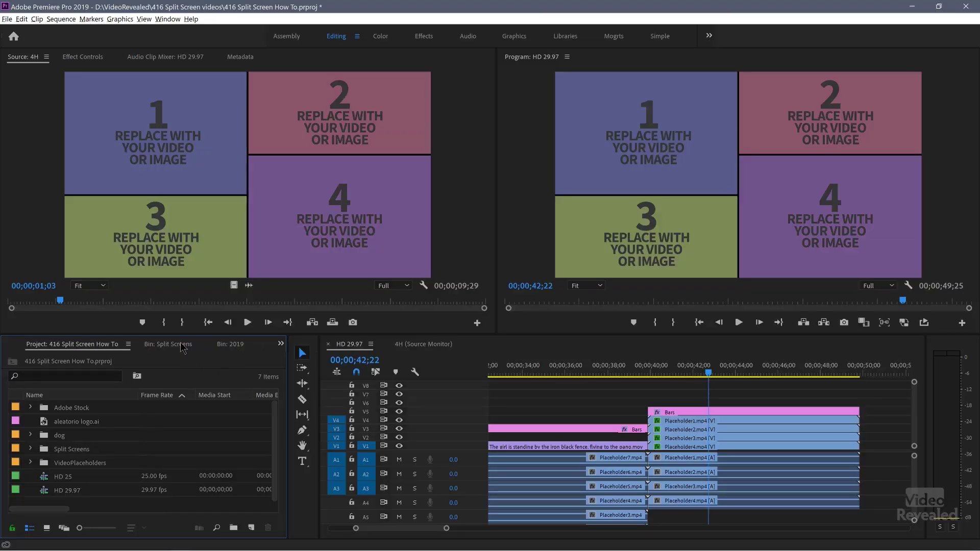
Step: Add the 5C template from the Split Screens bin to HD 29.97 at 00;00;49;25 and play back its opening animation
click(183, 345)
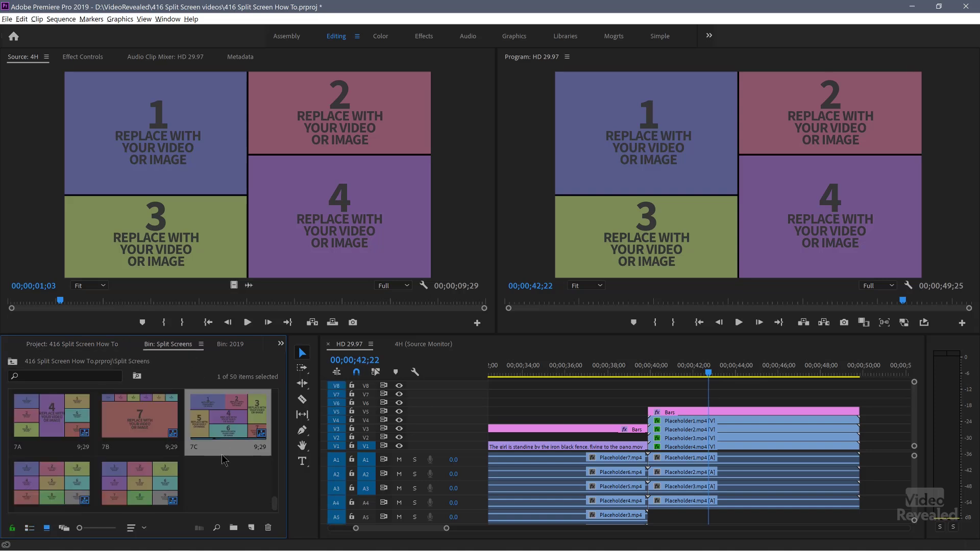
scroll(223, 457, up, 2)
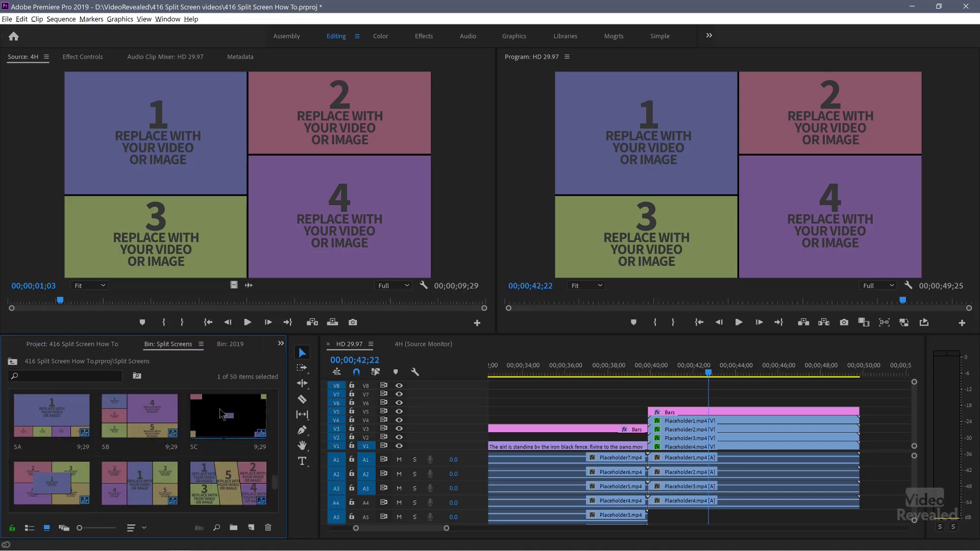
mouse_move(850, 376)
mouse_down()
mouse_move(871, 377)
mouse_move(862, 376)
mouse_up()
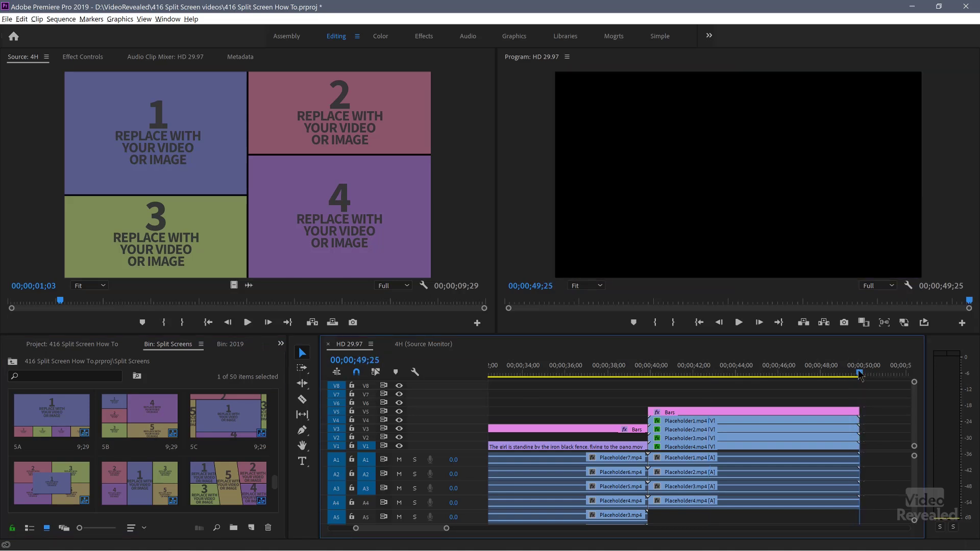
scroll(754, 418, down, 5)
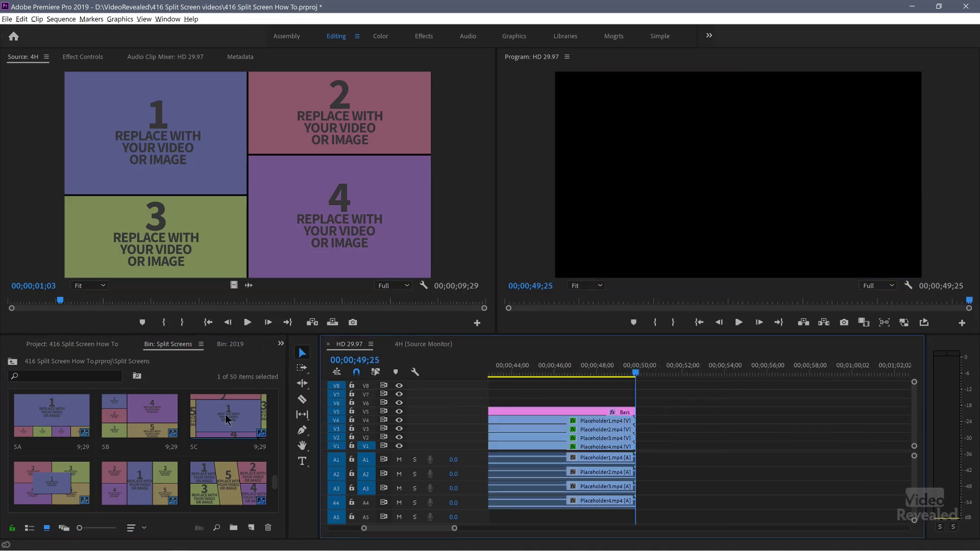
drag(264, 415, 739, 464)
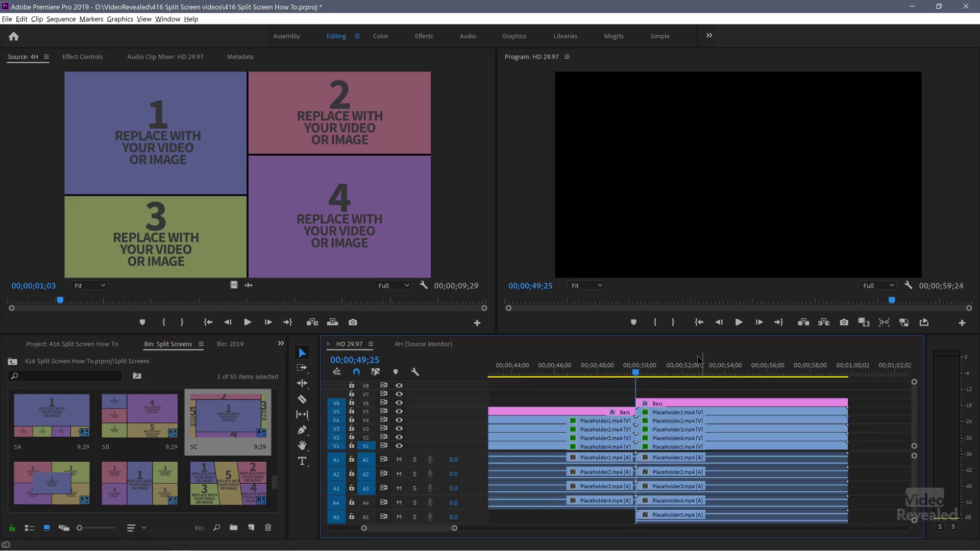
drag(687, 375, 636, 371)
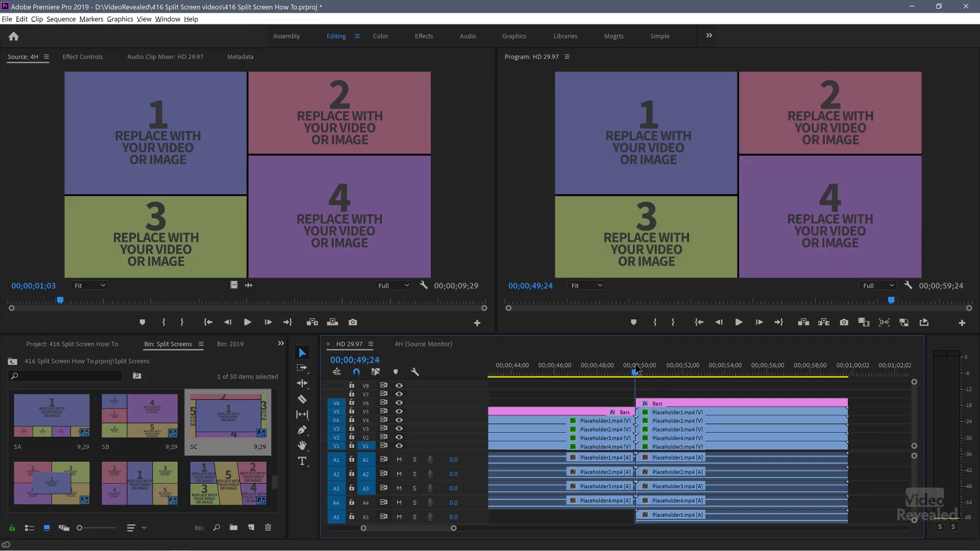
key(space)
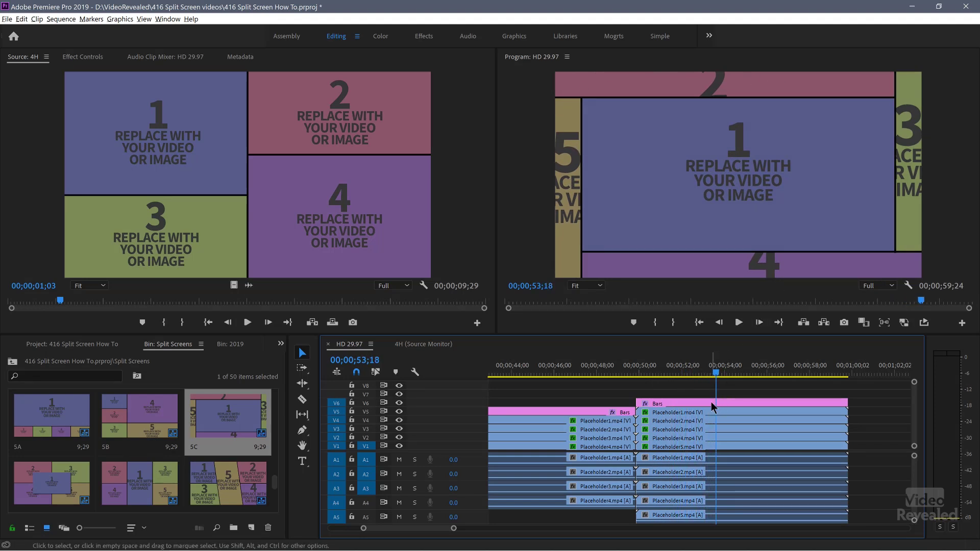
Step: Replace Placeholder1 in the 5C split screen with the young bulldog clip from the 2019 bin and play it back
click(230, 344)
scroll(215, 439, down, 2)
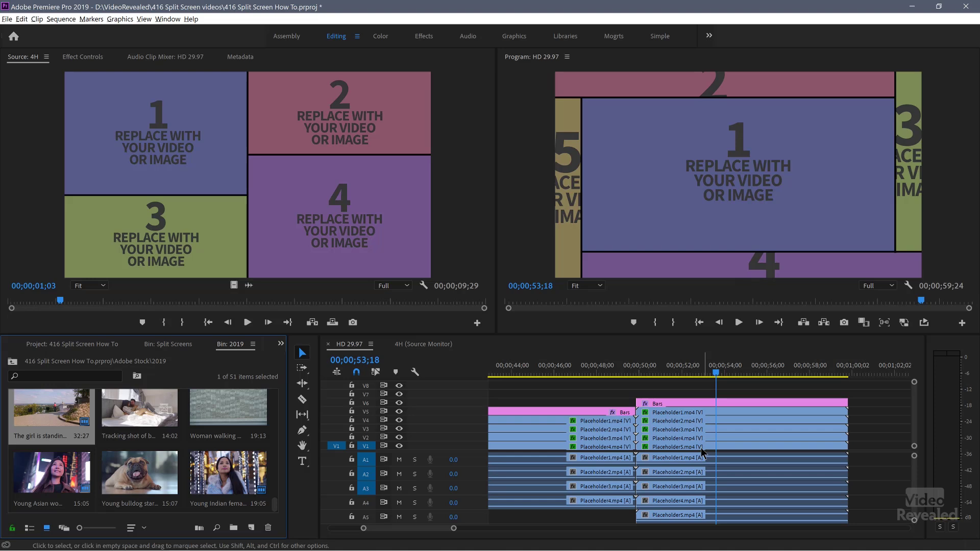
click(696, 412)
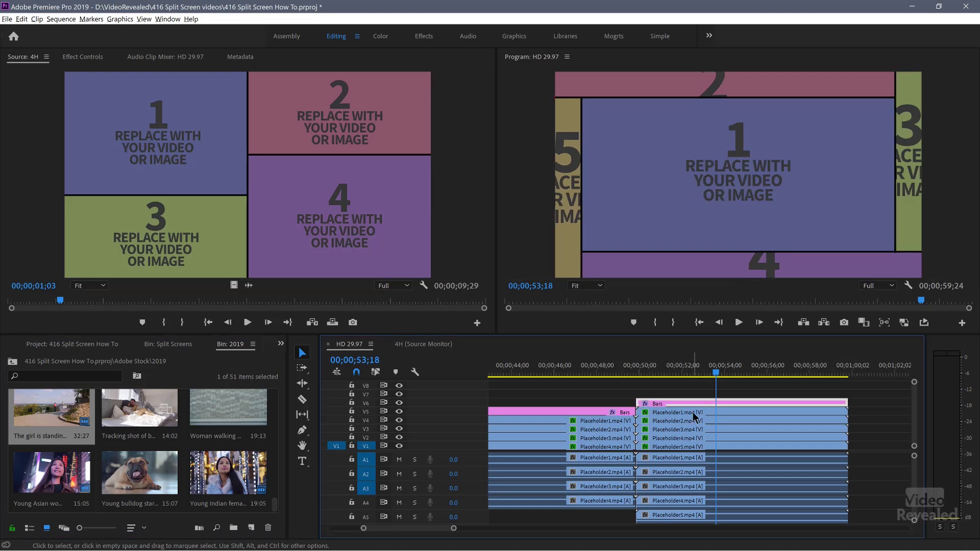
click(167, 472)
drag(430, 436, 733, 412)
click(654, 374)
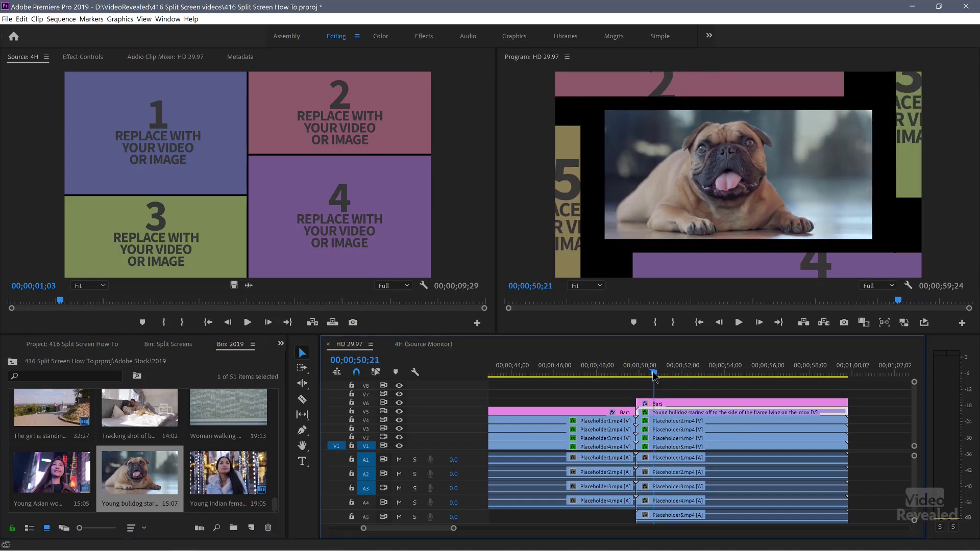
key(space)
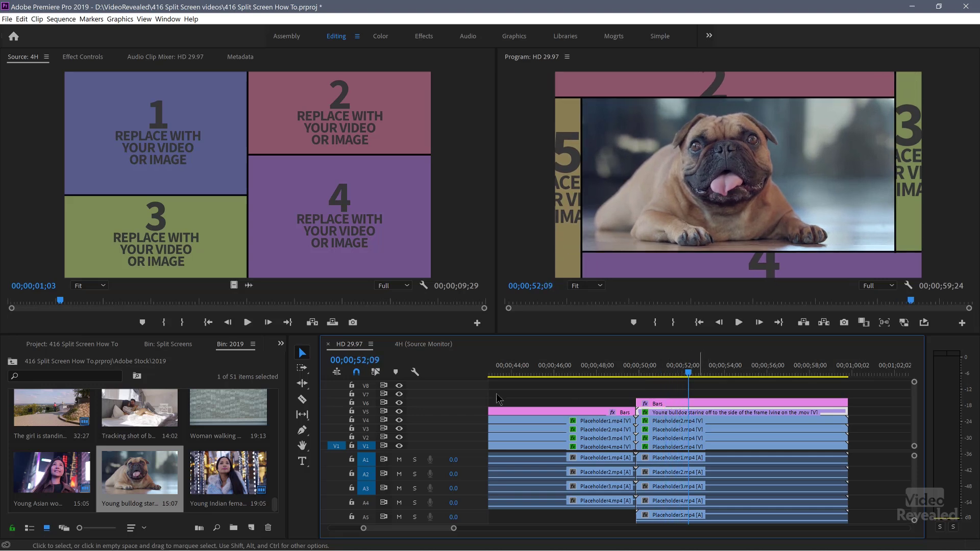
Step: Preview the bonetreats, jerky, toys and balls images from the dog bin in the Source Monitor
click(82, 348)
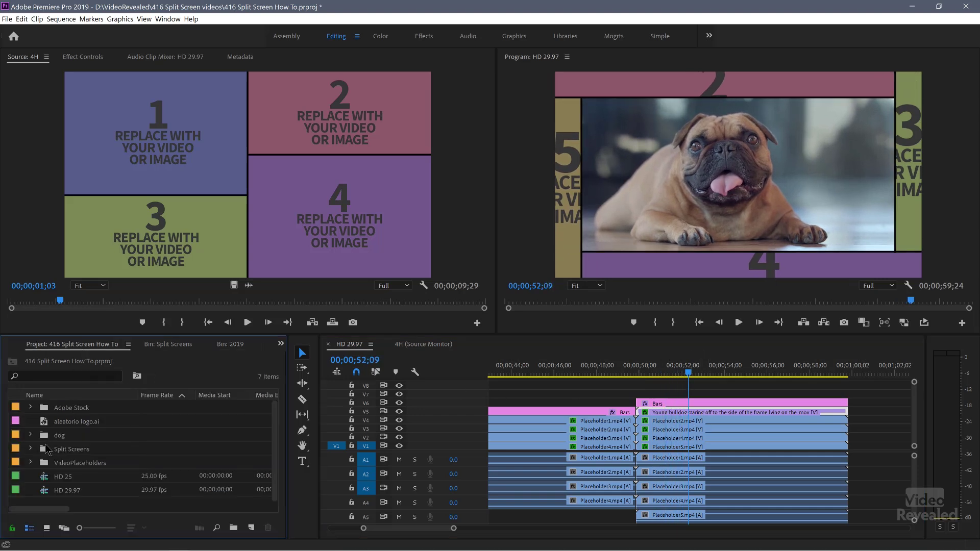
click(31, 435)
scroll(94, 472, down, 1)
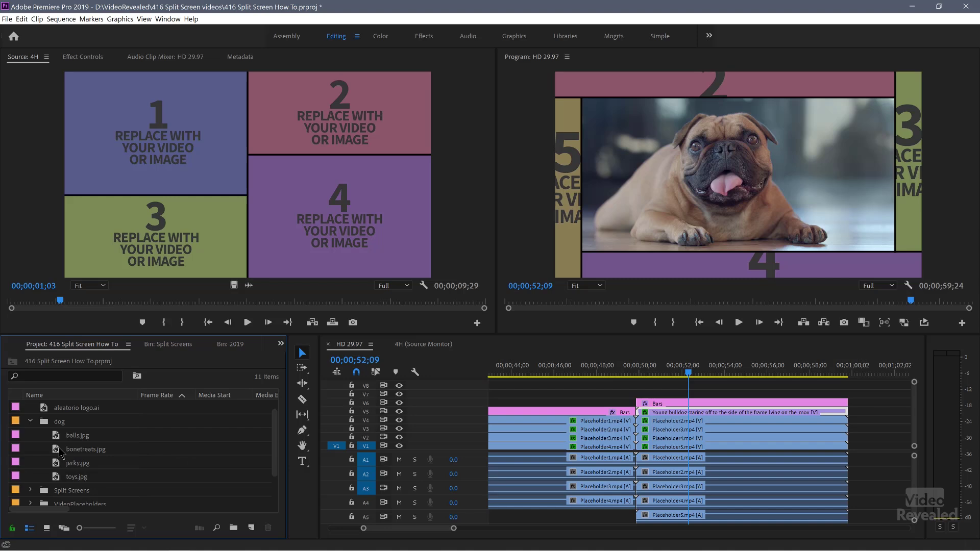
scroll(59, 450, up, 1)
double_click(59, 450)
double_click(56, 464)
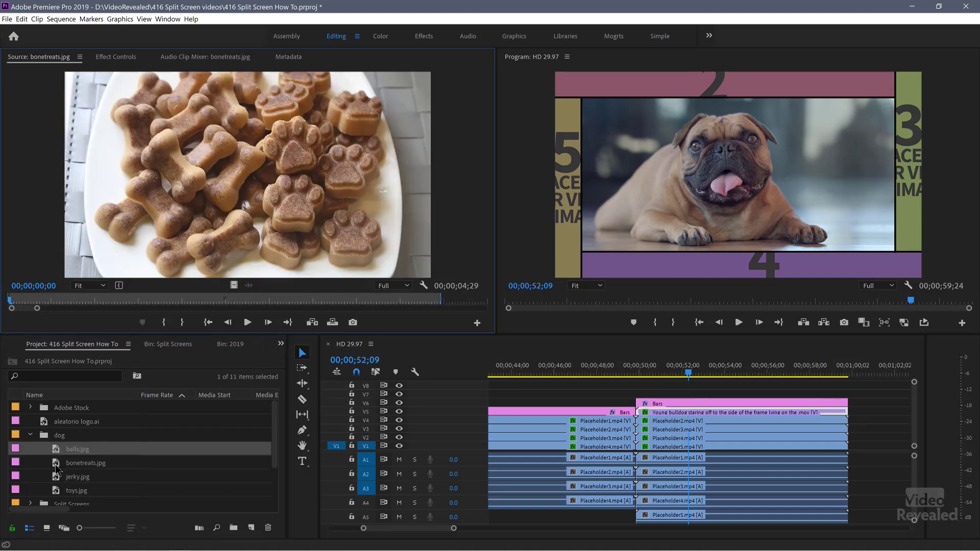
key(shift+o)
double_click(60, 477)
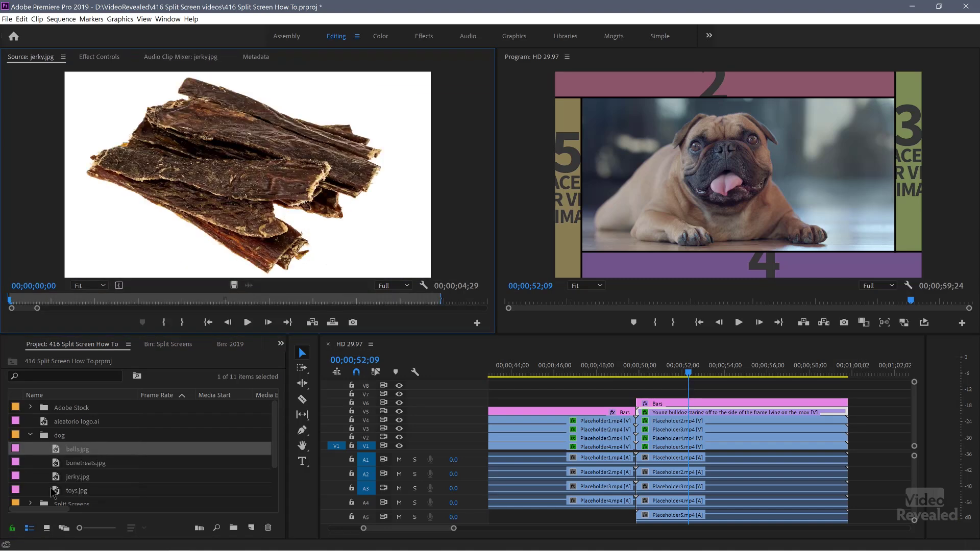
double_click(54, 492)
double_click(56, 452)
Step: Replace Placeholder2 through Placeholder5 in the 5C split screen with balls.jpg, bonetreats.jpg, jerky.jpg and toys.jpg, in that order
click(56, 451)
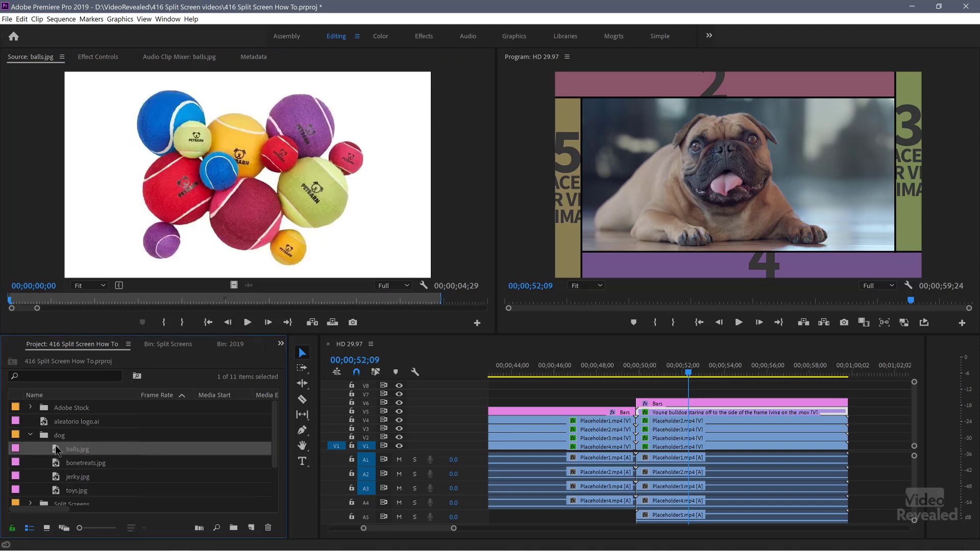
drag(632, 422, 700, 421)
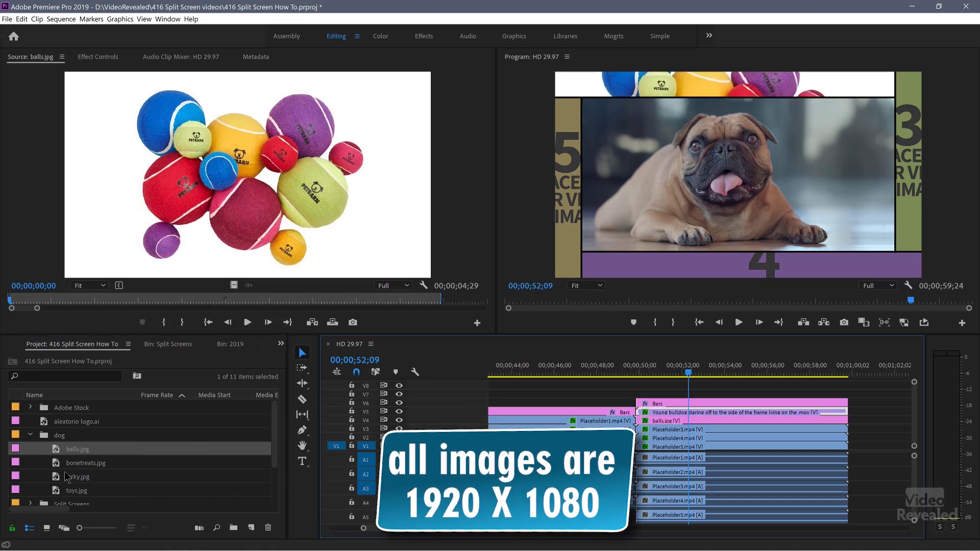
drag(57, 465, 689, 430)
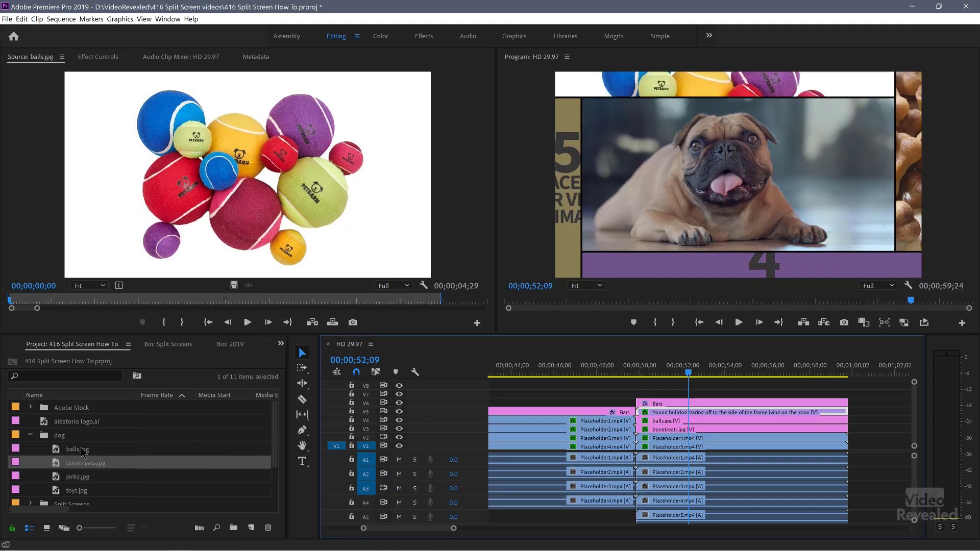
drag(64, 476, 662, 440)
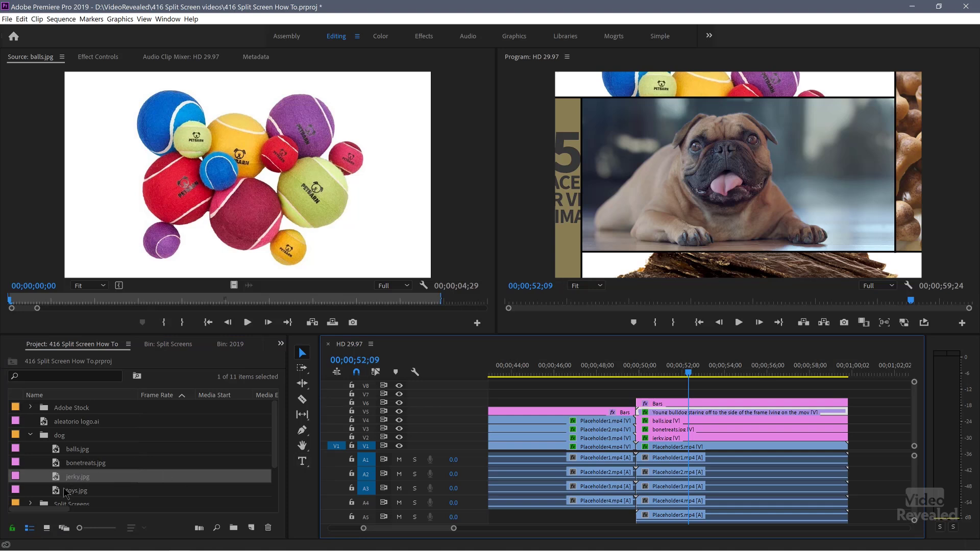
drag(58, 492, 687, 449)
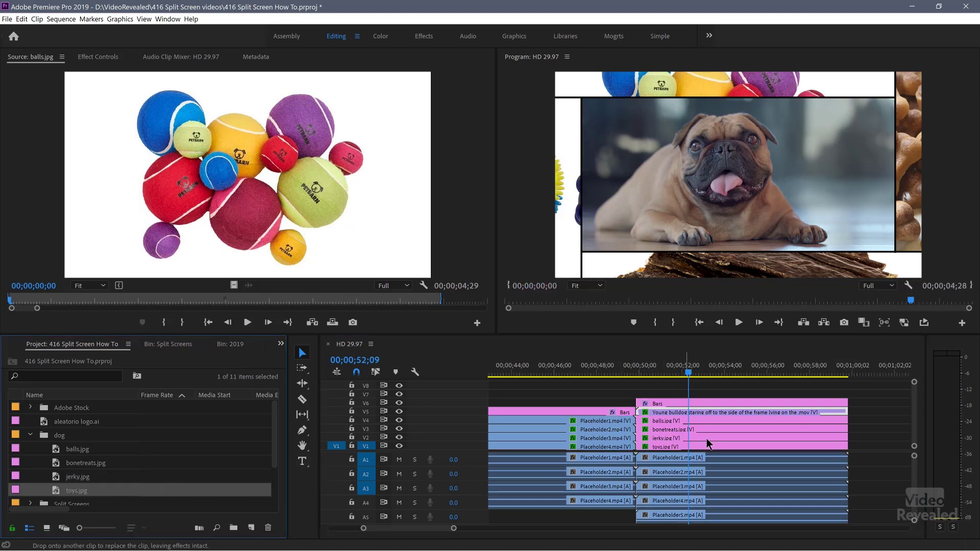
Step: Play back the opening animation of the bulldog split screen with its four dog product images
click(660, 377)
key(j)
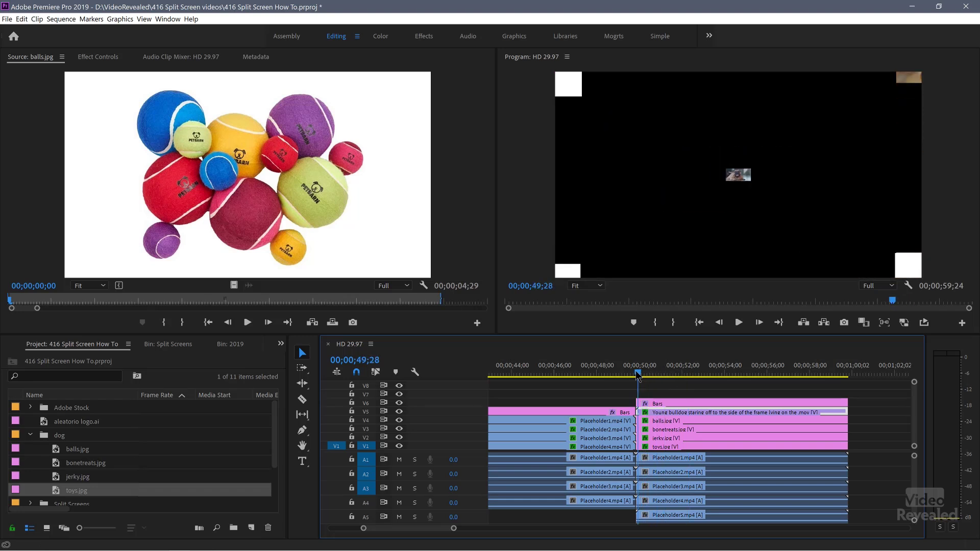
key(l)
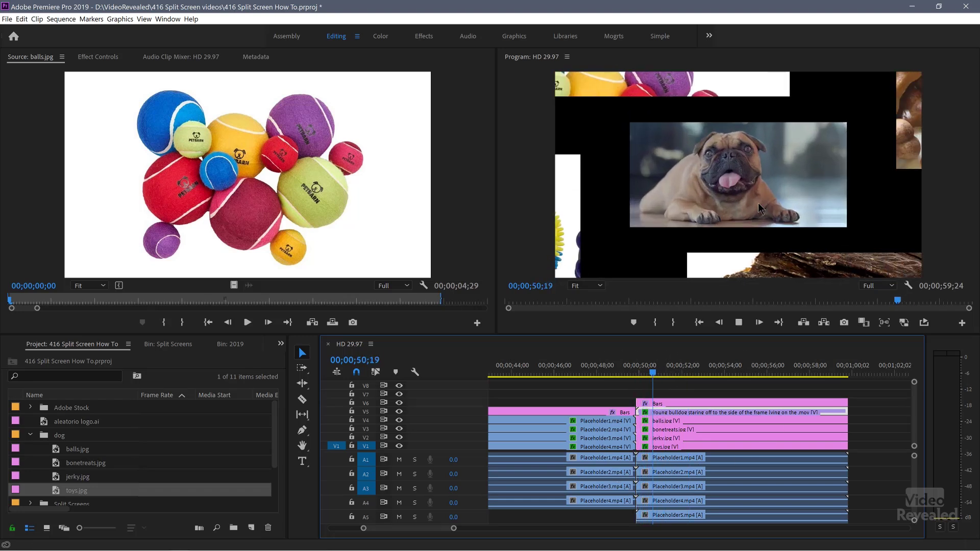
key(k)
Step: Set the toys.jpg clip's Transform effect to Position 372, 635 and Scale 102, and play back the split screen
click(682, 443)
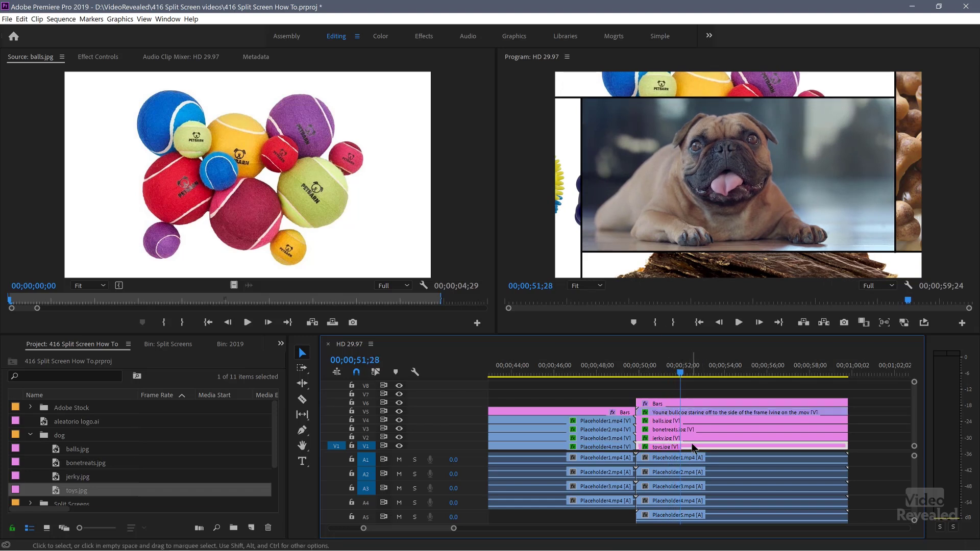
click(97, 56)
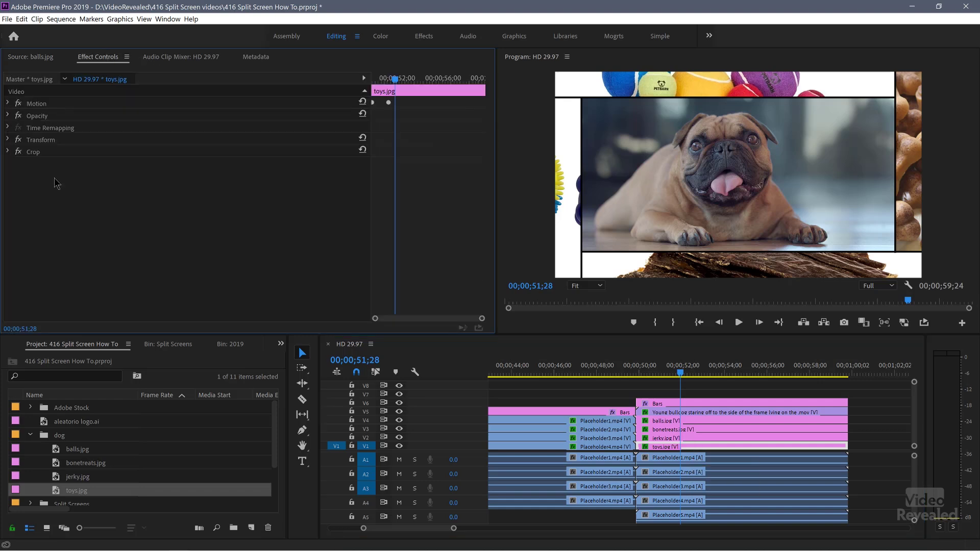
click(8, 141)
drag(189, 199, 237, 176)
key(Up)
key(space)
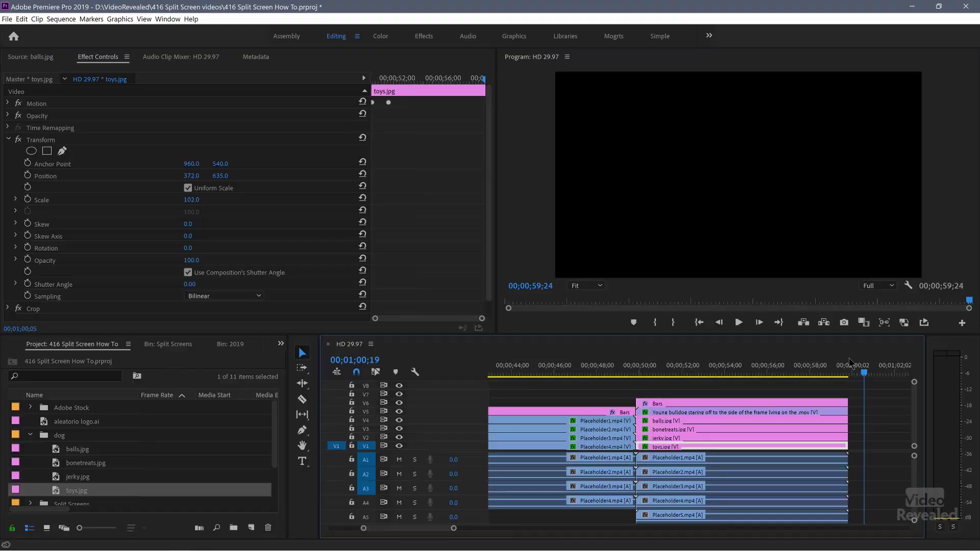
Step: Place the 3G split screen template from the Split Screens bin on the timeline directly after the bulldog split screen, at 00;00;59;24
mouse_move(846, 366)
mouse_down()
mouse_move(837, 366)
mouse_move(849, 366)
mouse_up()
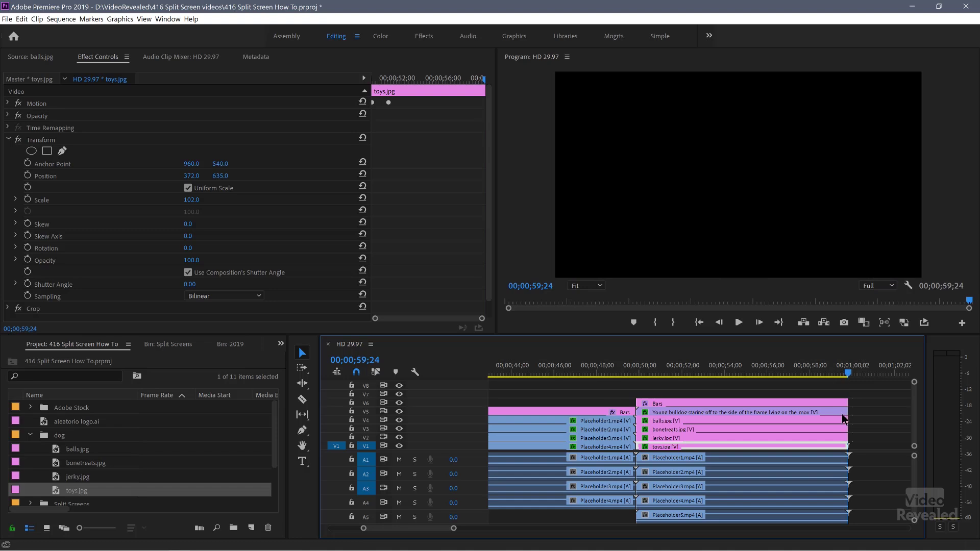
scroll(841, 434, down, 5)
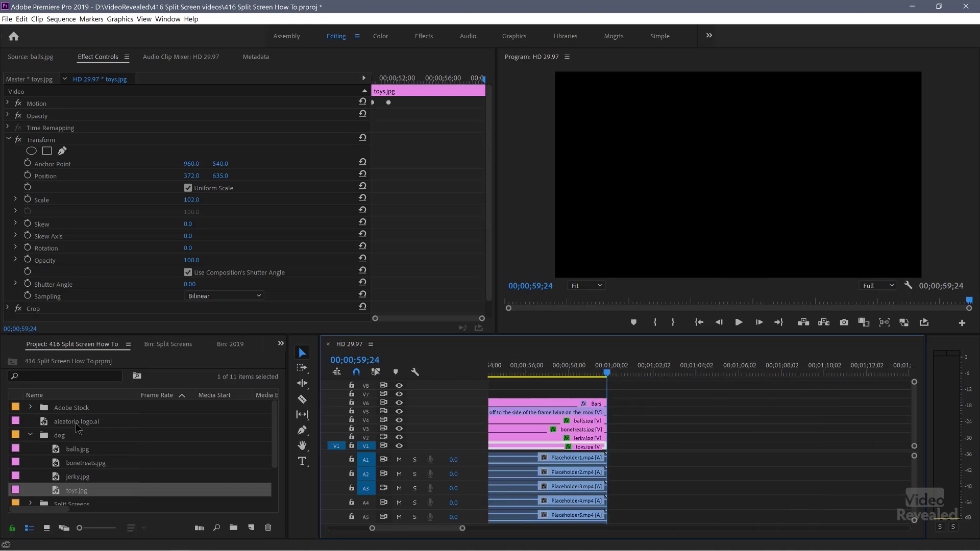
click(30, 436)
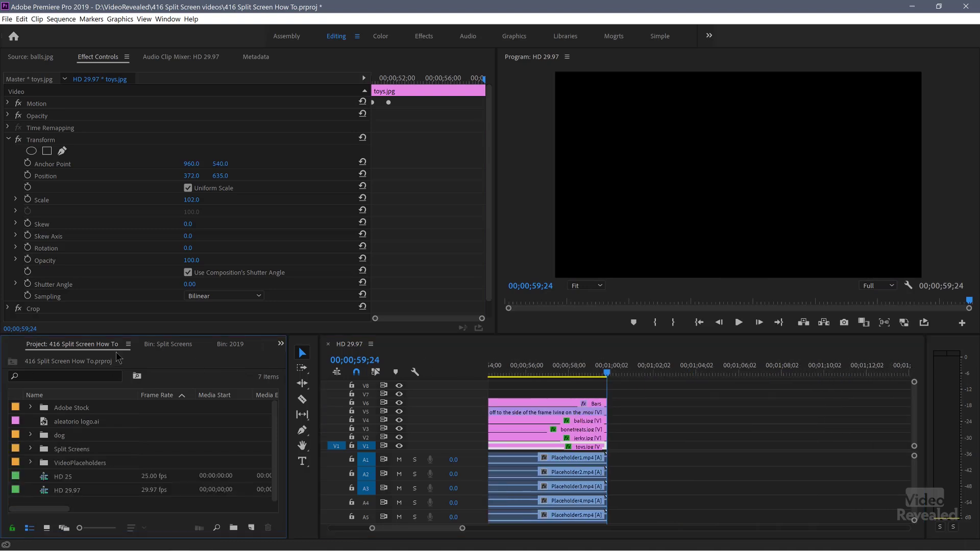
click(178, 347)
scroll(113, 439, up, 2)
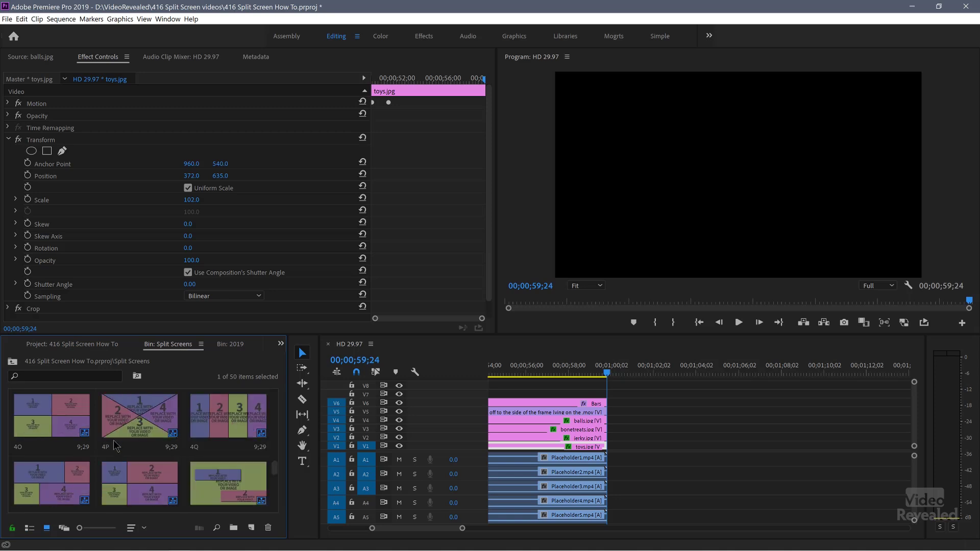
scroll(118, 468, up, 2)
scroll(178, 431, up, 3)
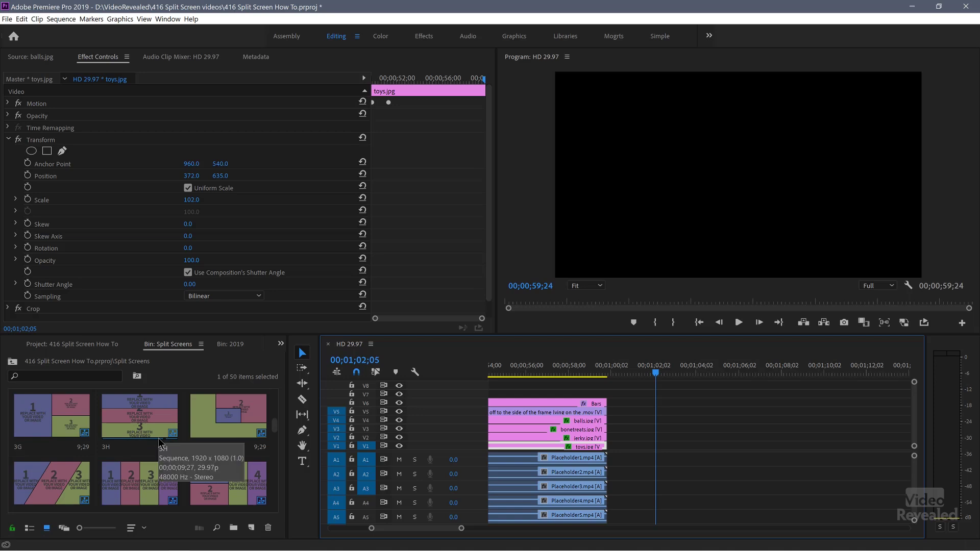
scroll(58, 429, up, 1)
drag(39, 418, 718, 453)
Step: Play back the opening animation of the 3G split screen with its three placeholders
click(616, 374)
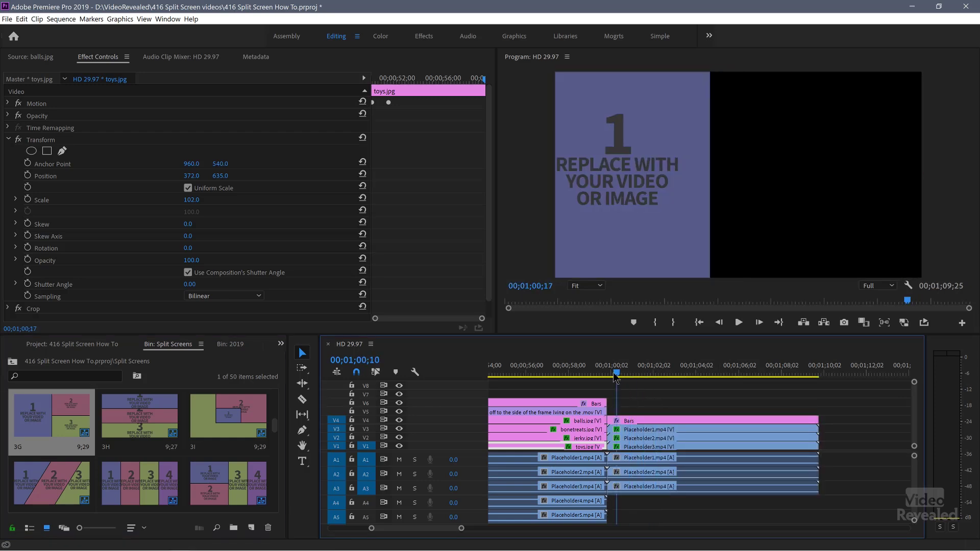
key(space)
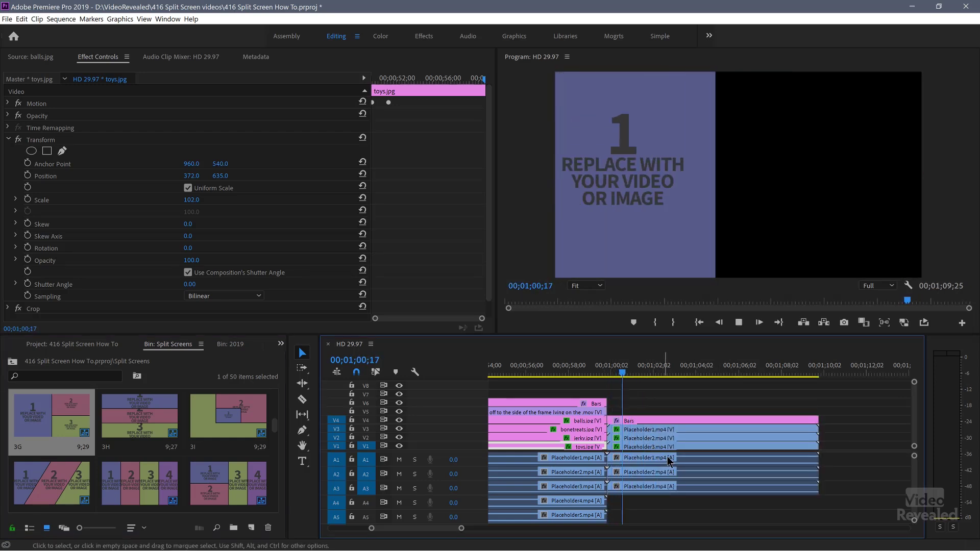
key(space)
Step: Replace Placeholder3 in the 3G split screen with the overcast downtown Miami flyover clip from the 2018 bin
click(230, 344)
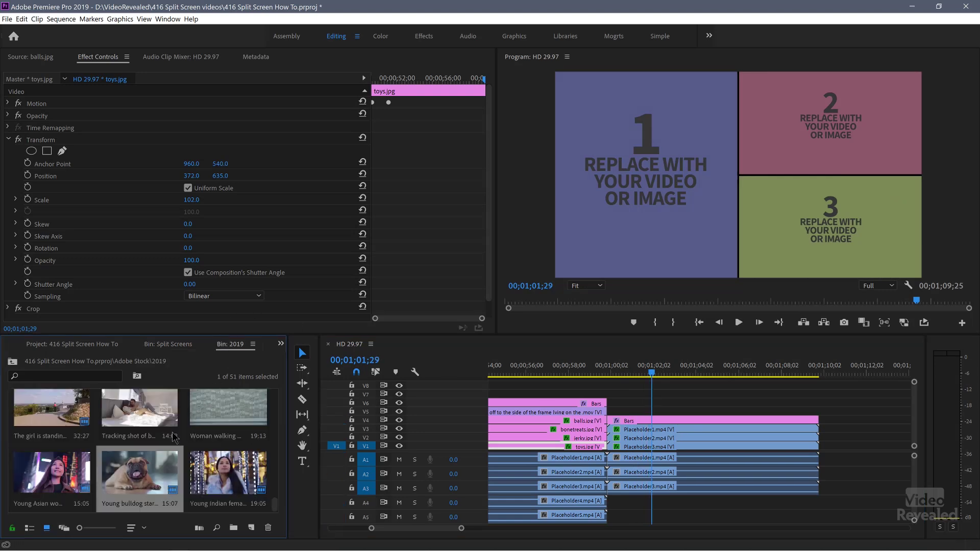
scroll(163, 444, up, 10)
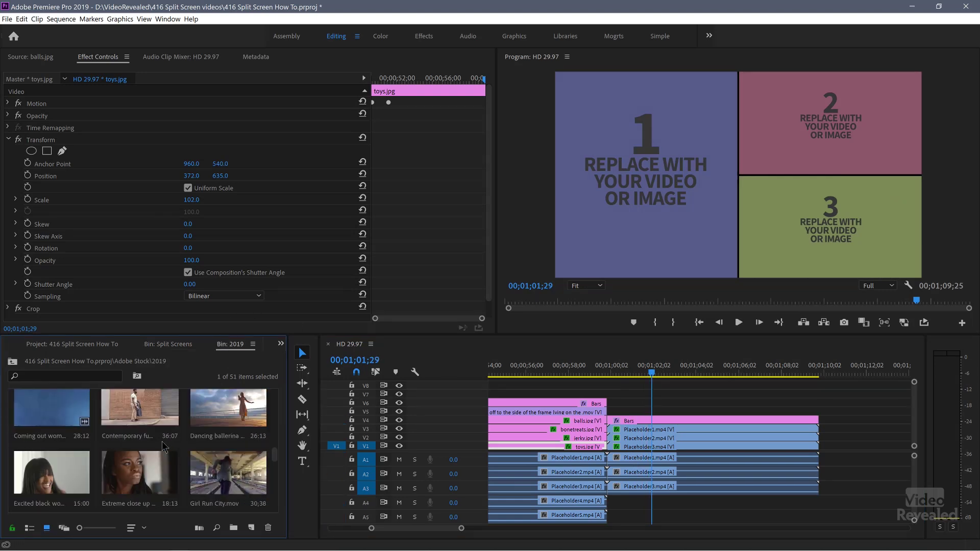
scroll(164, 442, up, 2)
scroll(163, 442, up, 4)
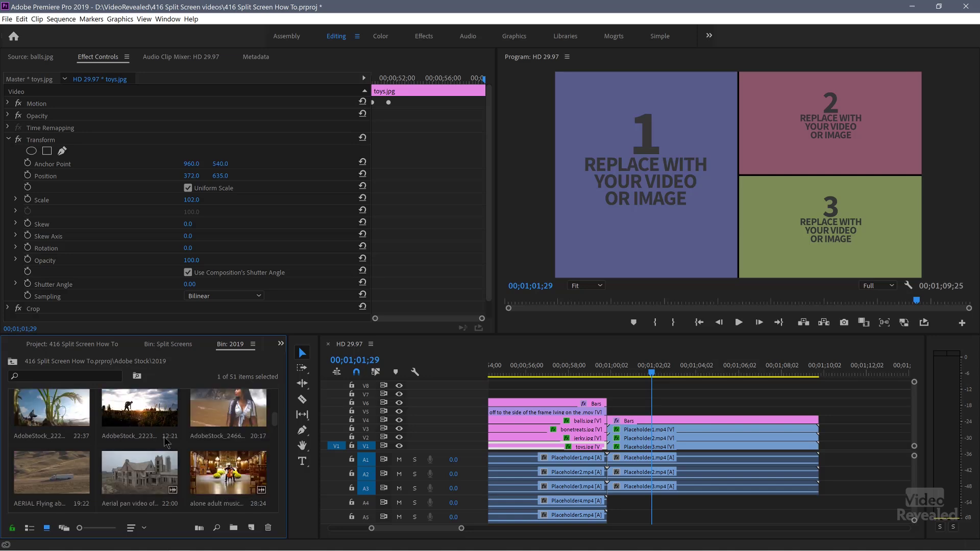
scroll(165, 431, up, 1)
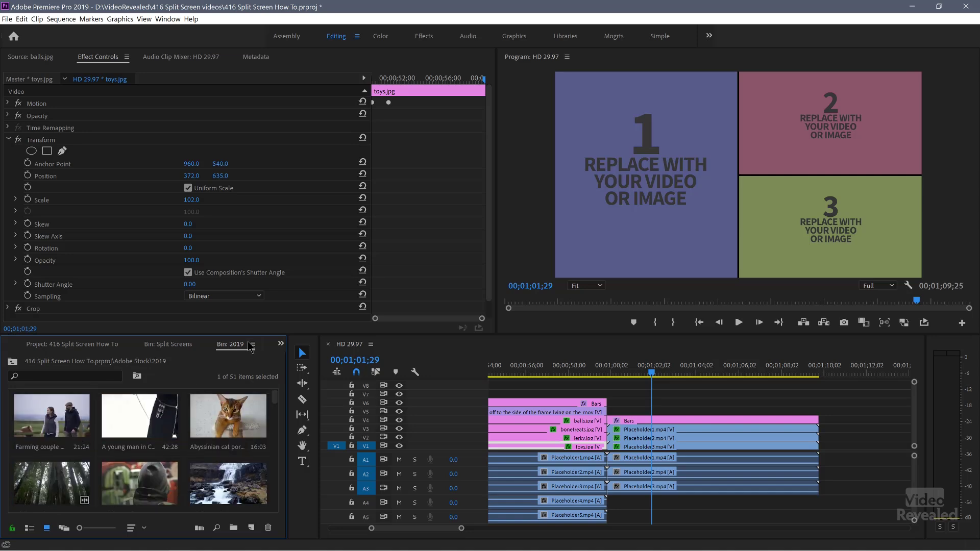
click(280, 343)
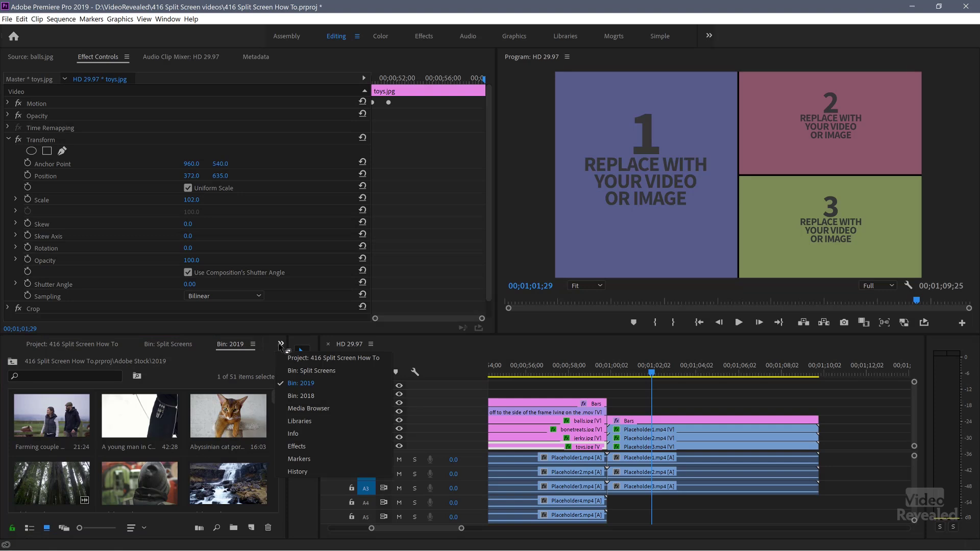
click(304, 398)
scroll(187, 431, up, 3)
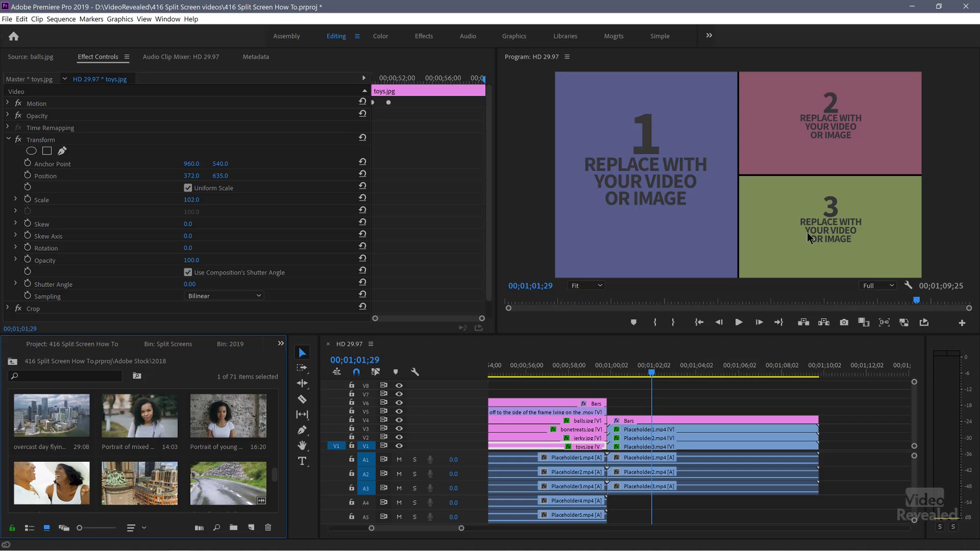
click(672, 450)
drag(64, 419, 692, 448)
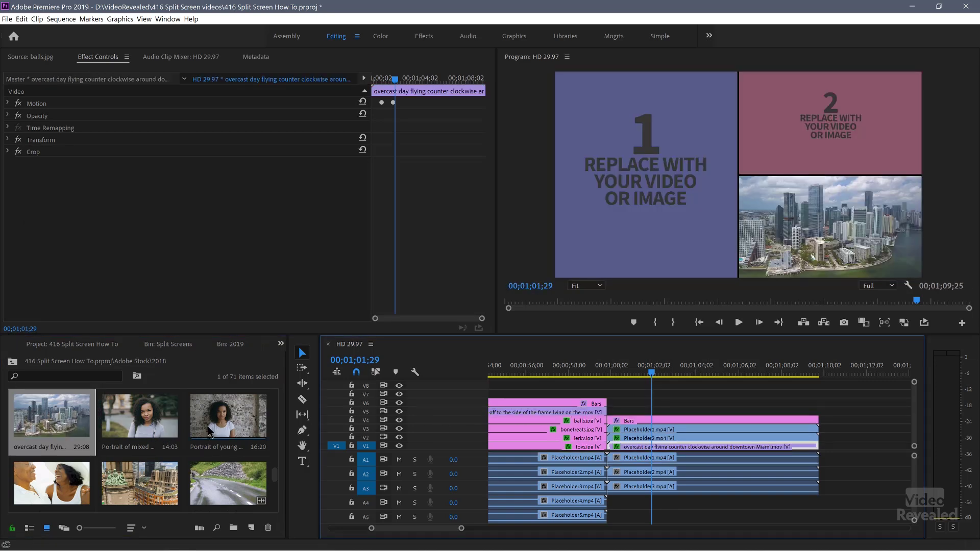
Step: Replace Placeholder1 with the Shanghai post office tower drone clip and play back the split screen's opening
click(137, 493)
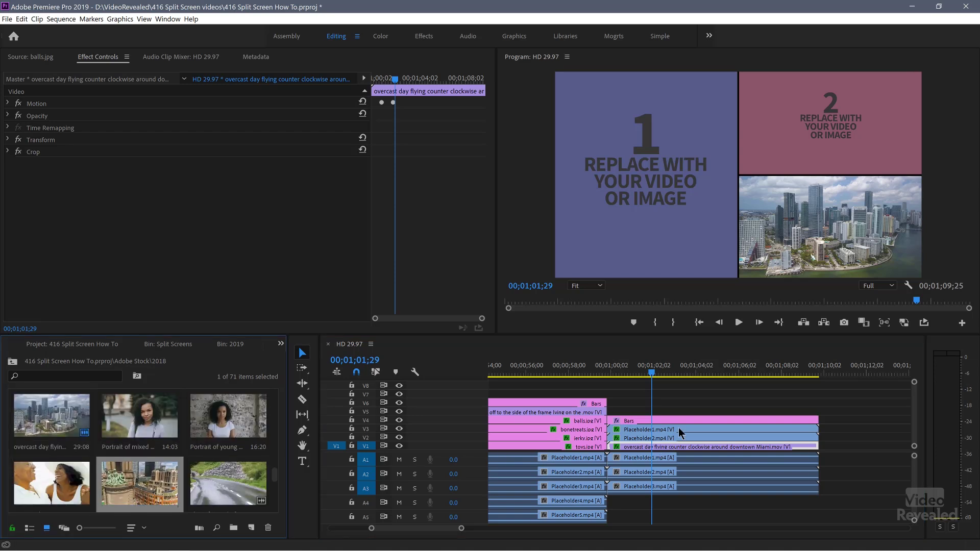
drag(124, 493, 642, 433)
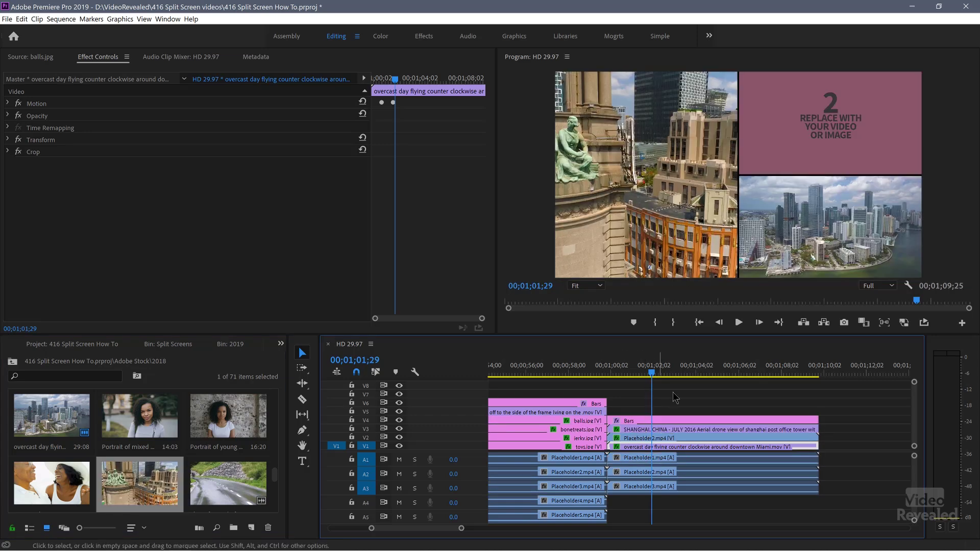
click(599, 370)
key(space)
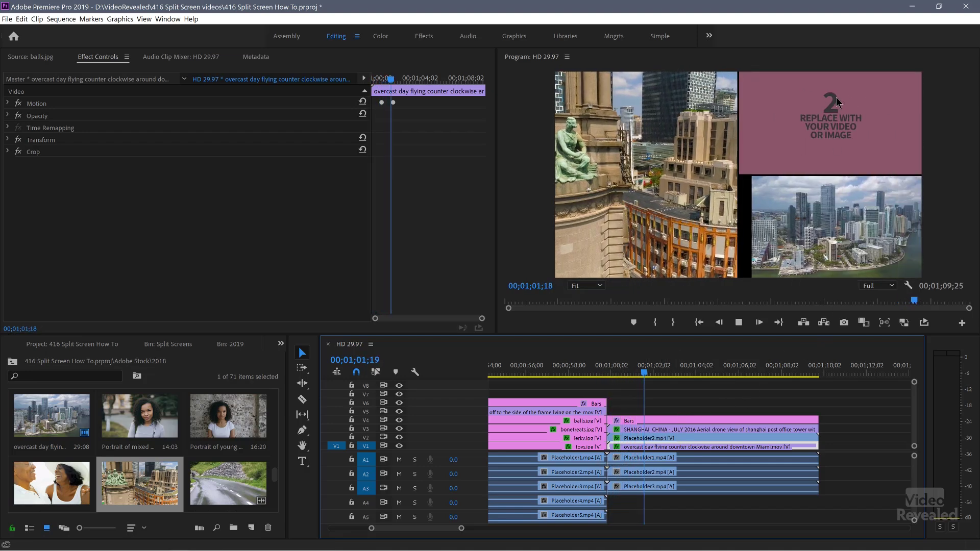
Step: Preview aleatorio logo.ai in the Source Monitor and replace Placeholder2 in the 3G split screen with it
click(666, 437)
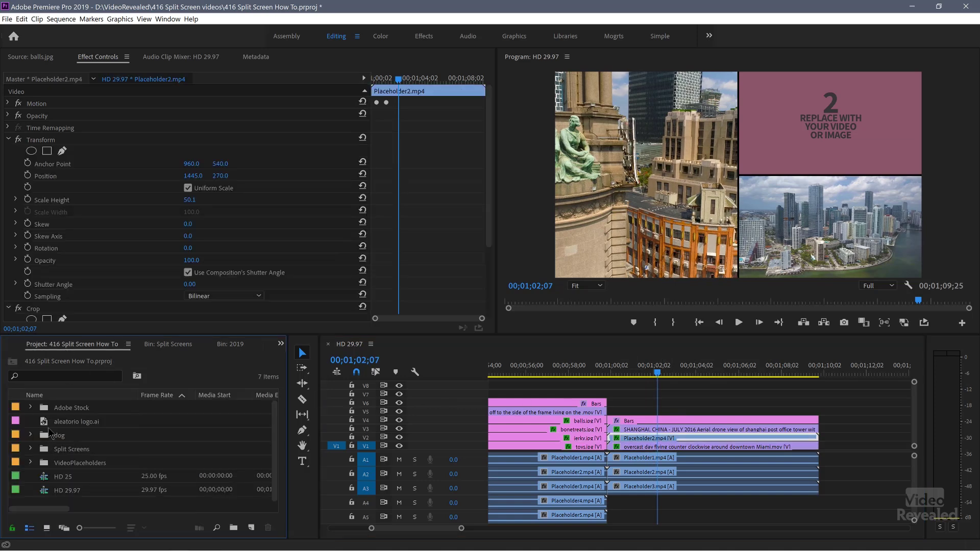
double_click(45, 422)
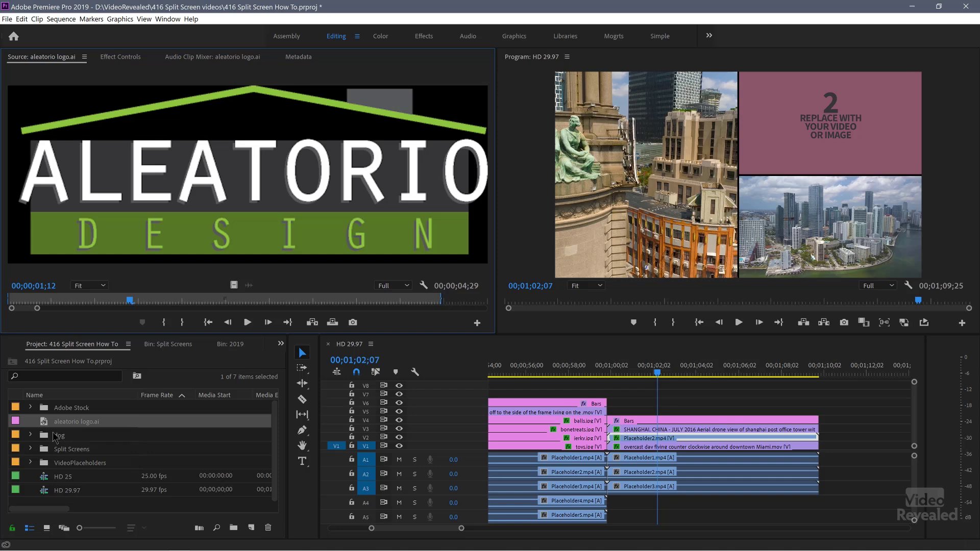
drag(46, 426, 658, 439)
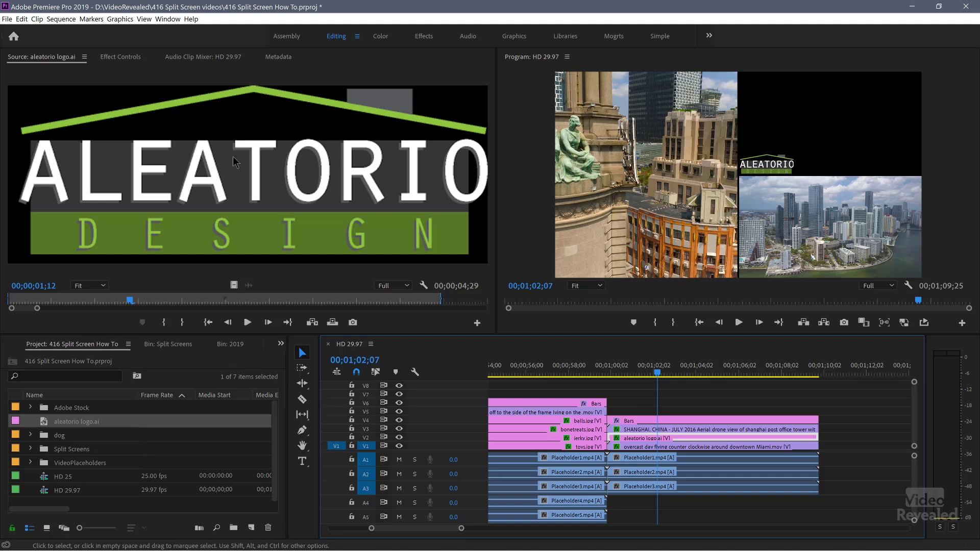
Step: Set the logo clip's Transform Scale to 146.1 and turn off its Crop effect
click(134, 57)
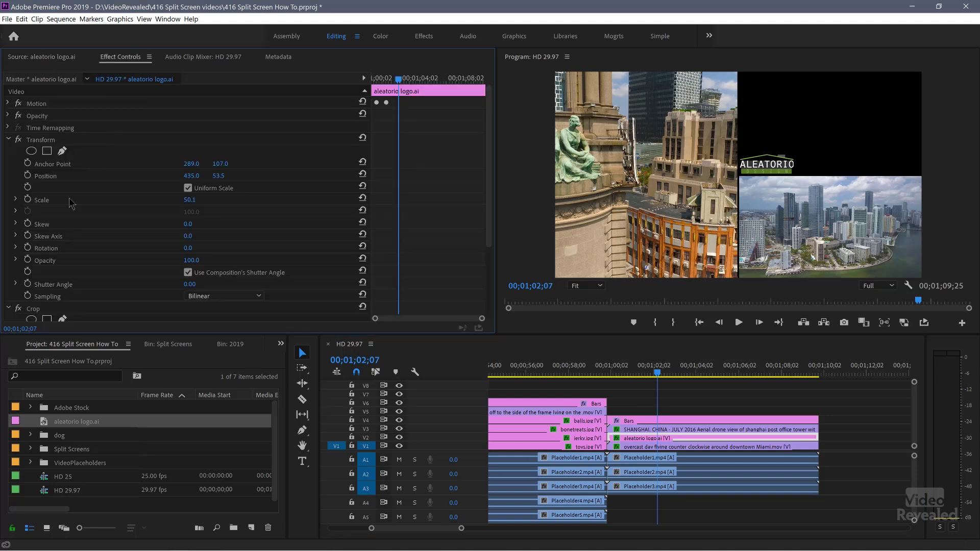
click(8, 139)
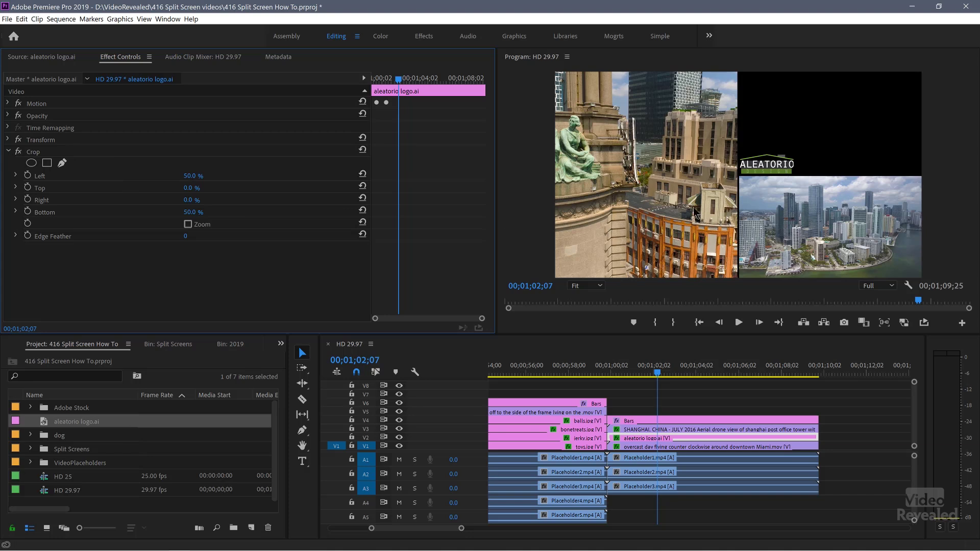
click(7, 140)
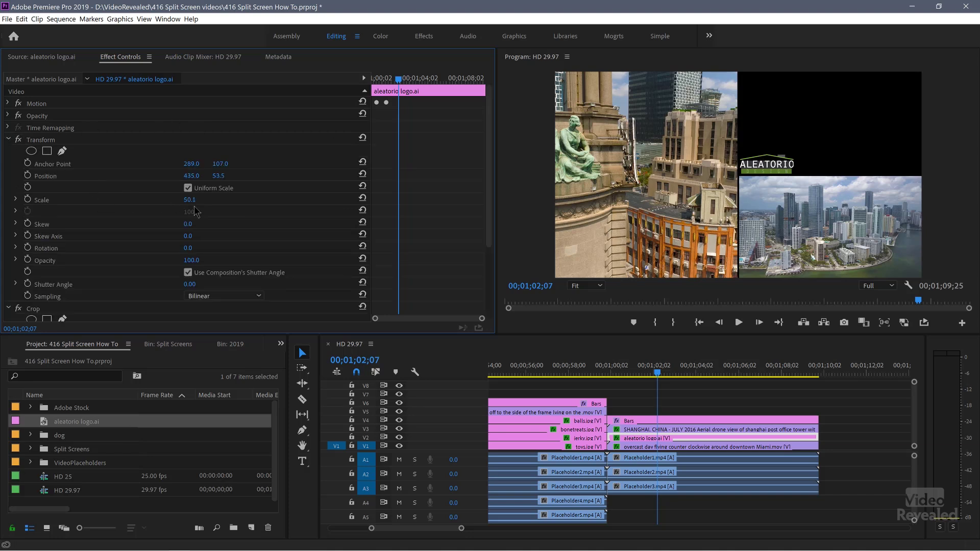
drag(190, 201, 238, 201)
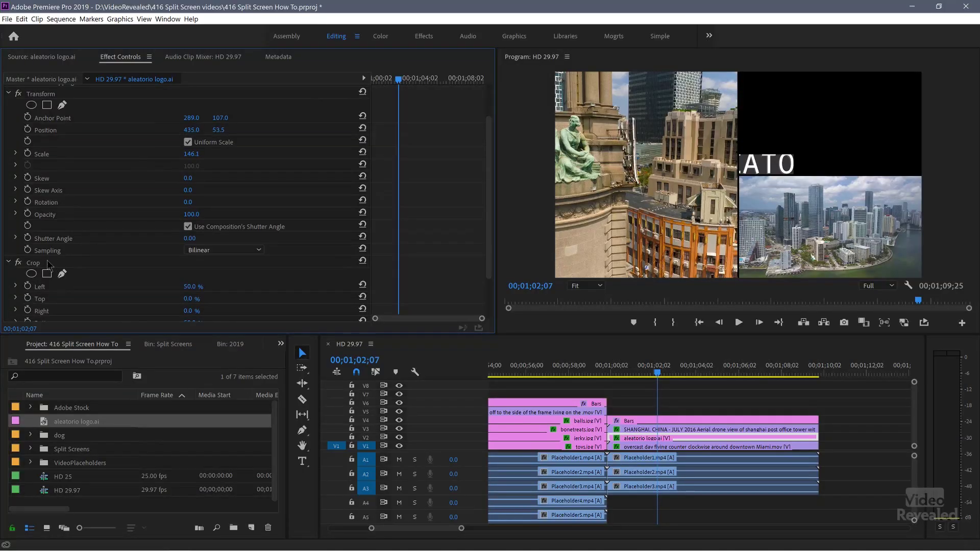
click(18, 262)
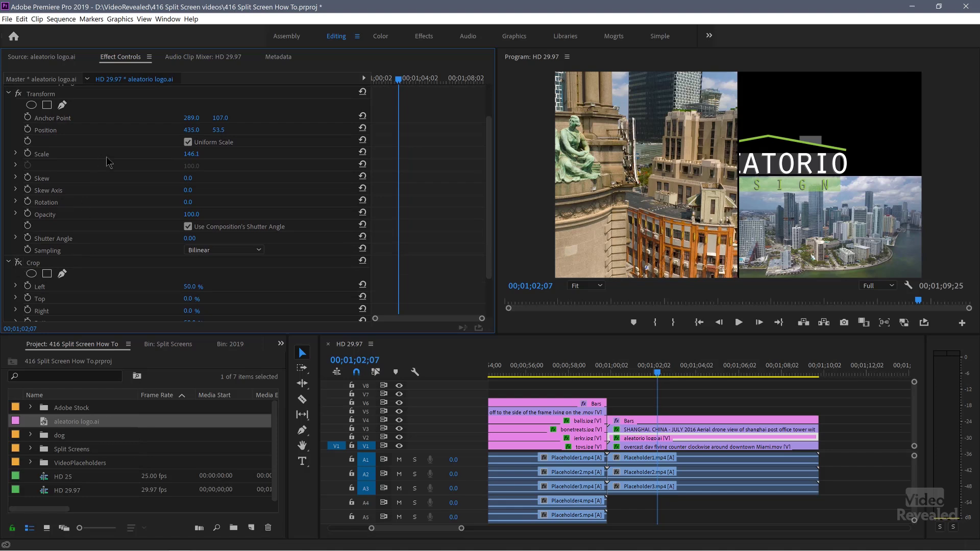
Step: Set the logo's Transform Position to 767, -174.5 and play back the split screen from its start
drag(191, 130, 359, 130)
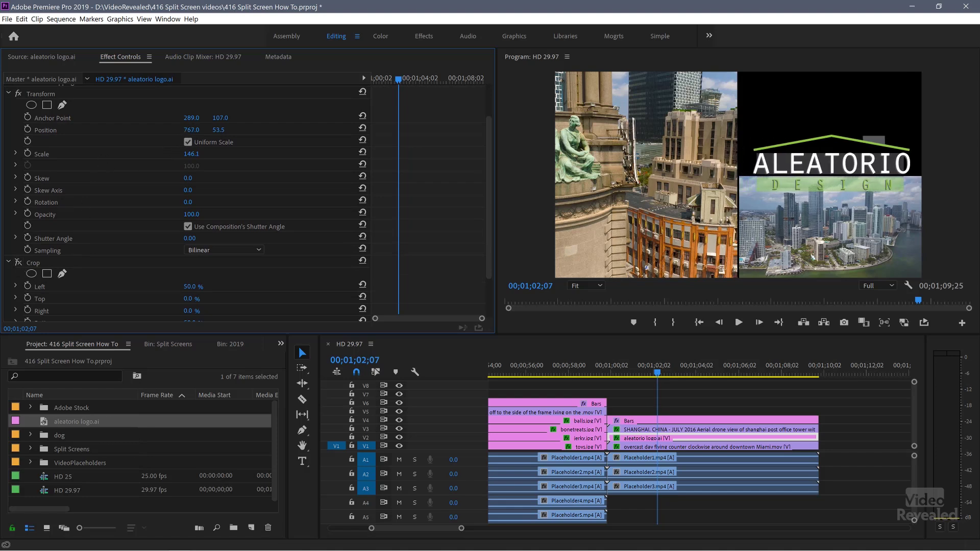
drag(219, 130, 130, 130)
key(j)
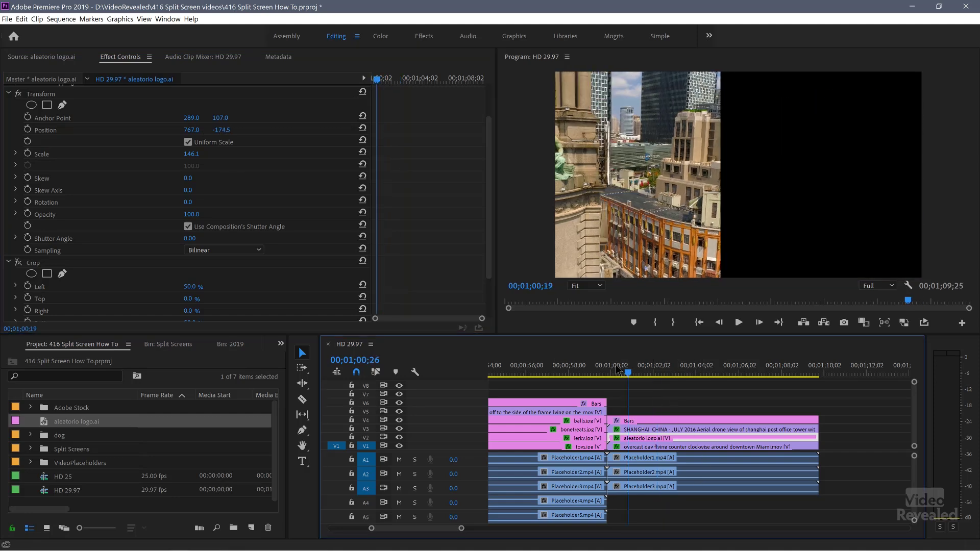
key(l)
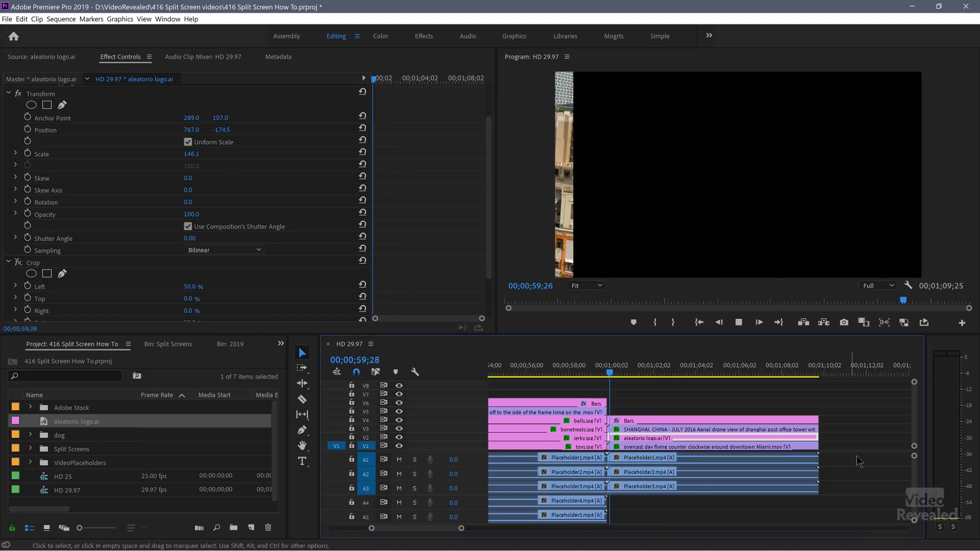